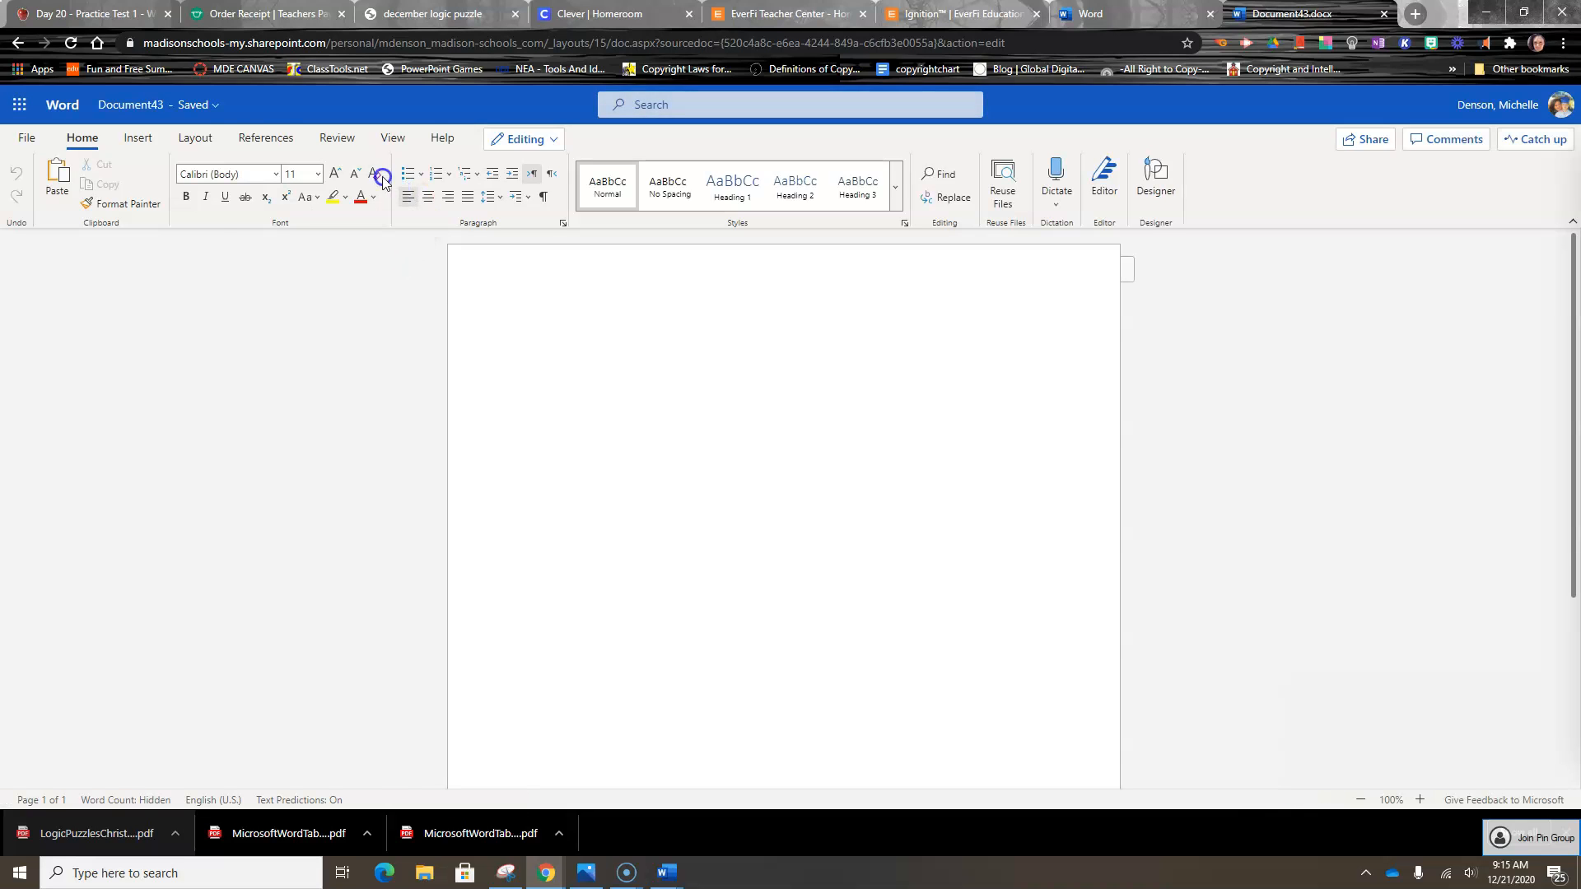
# - Rename the document as "Homework Tracker_" followed by the author's first initial and surname
pyautogui.click(188, 105)
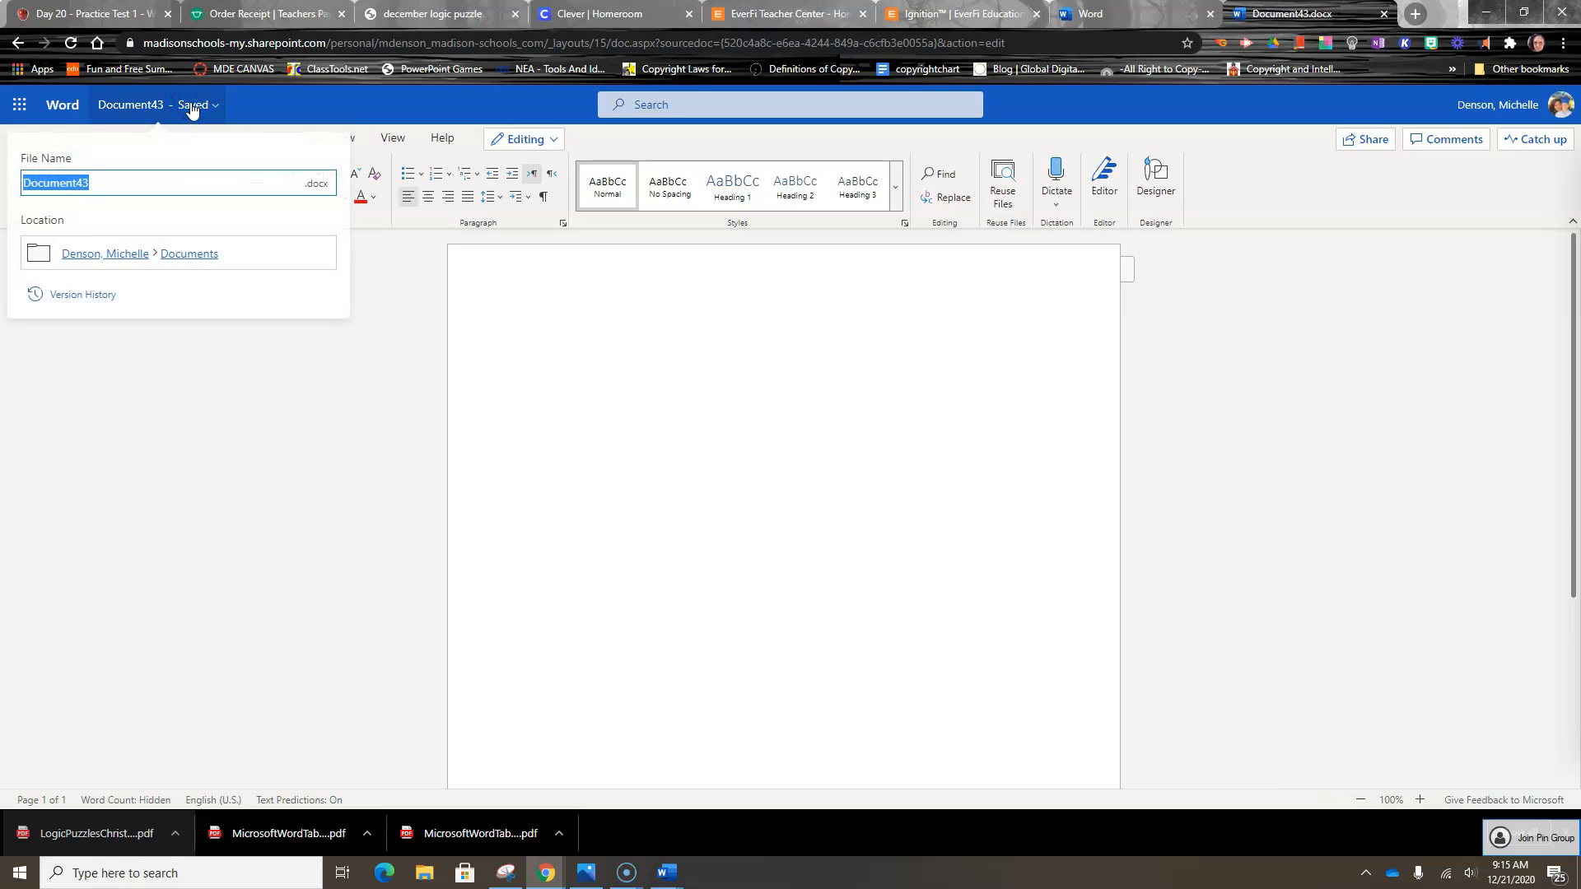
pyautogui.write('Home')
pyautogui.write('tracker')
pyautogui.press('BackSpace')
pyautogui.press('BackSpace')
pyautogui.press('BackSpace')
pyautogui.press('BackSpace')
pyautogui.press('BackSpace')
pyautogui.press('BackSpace')
pyautogui.press('BackSpace')
pyautogui.write('wp')
pyautogui.press('BackSpace')
pyautogui.press('BackSpace')
pyautogui.write('ork Tracker_MDenson')
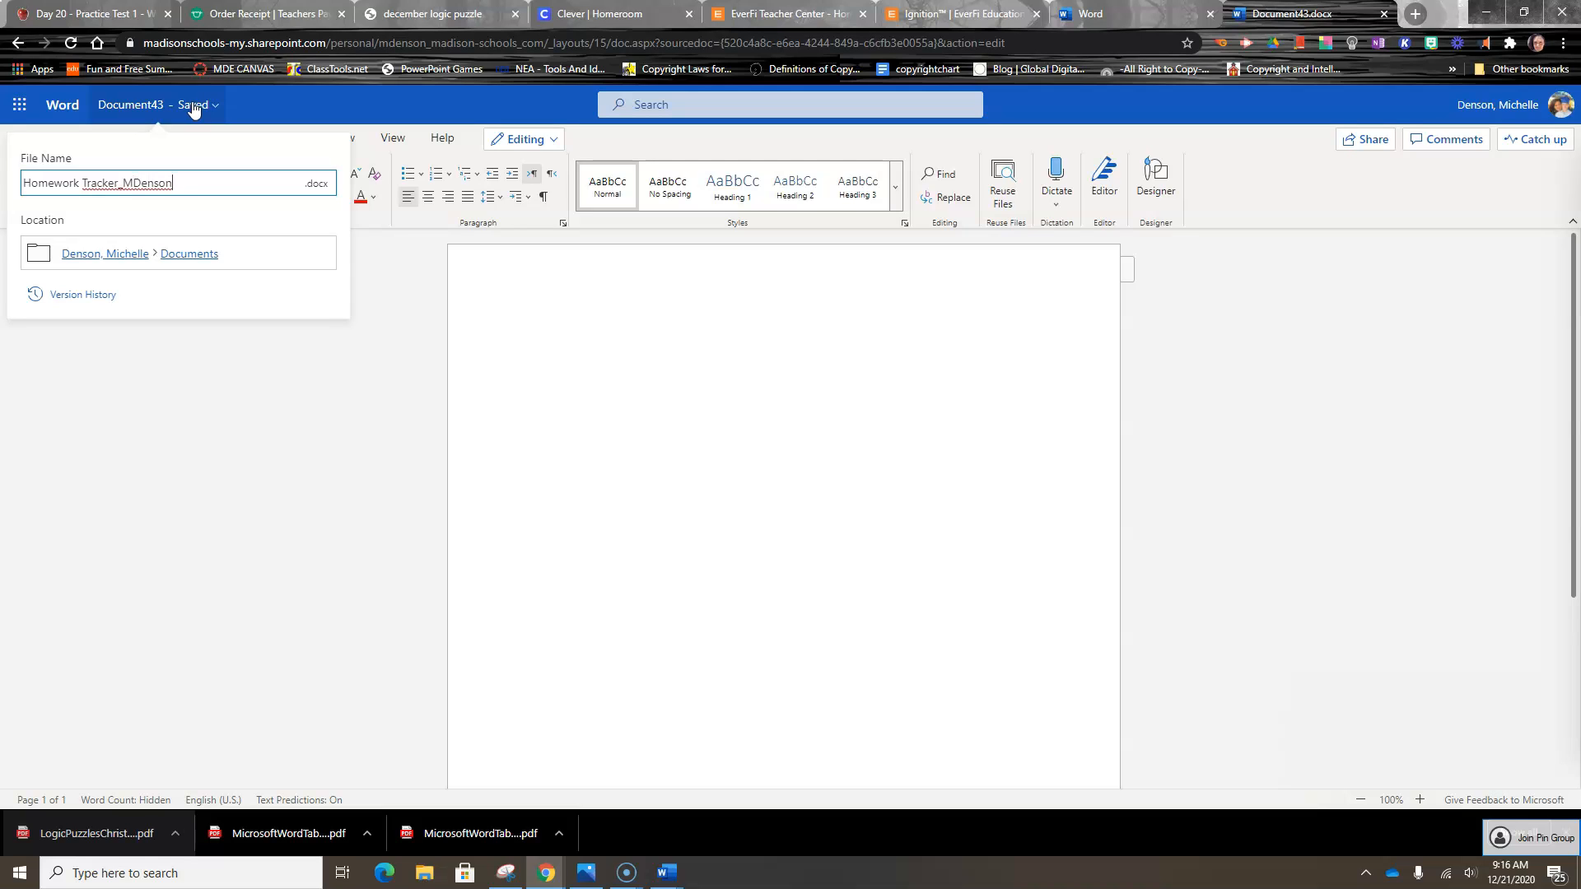
pyautogui.click(194, 106)
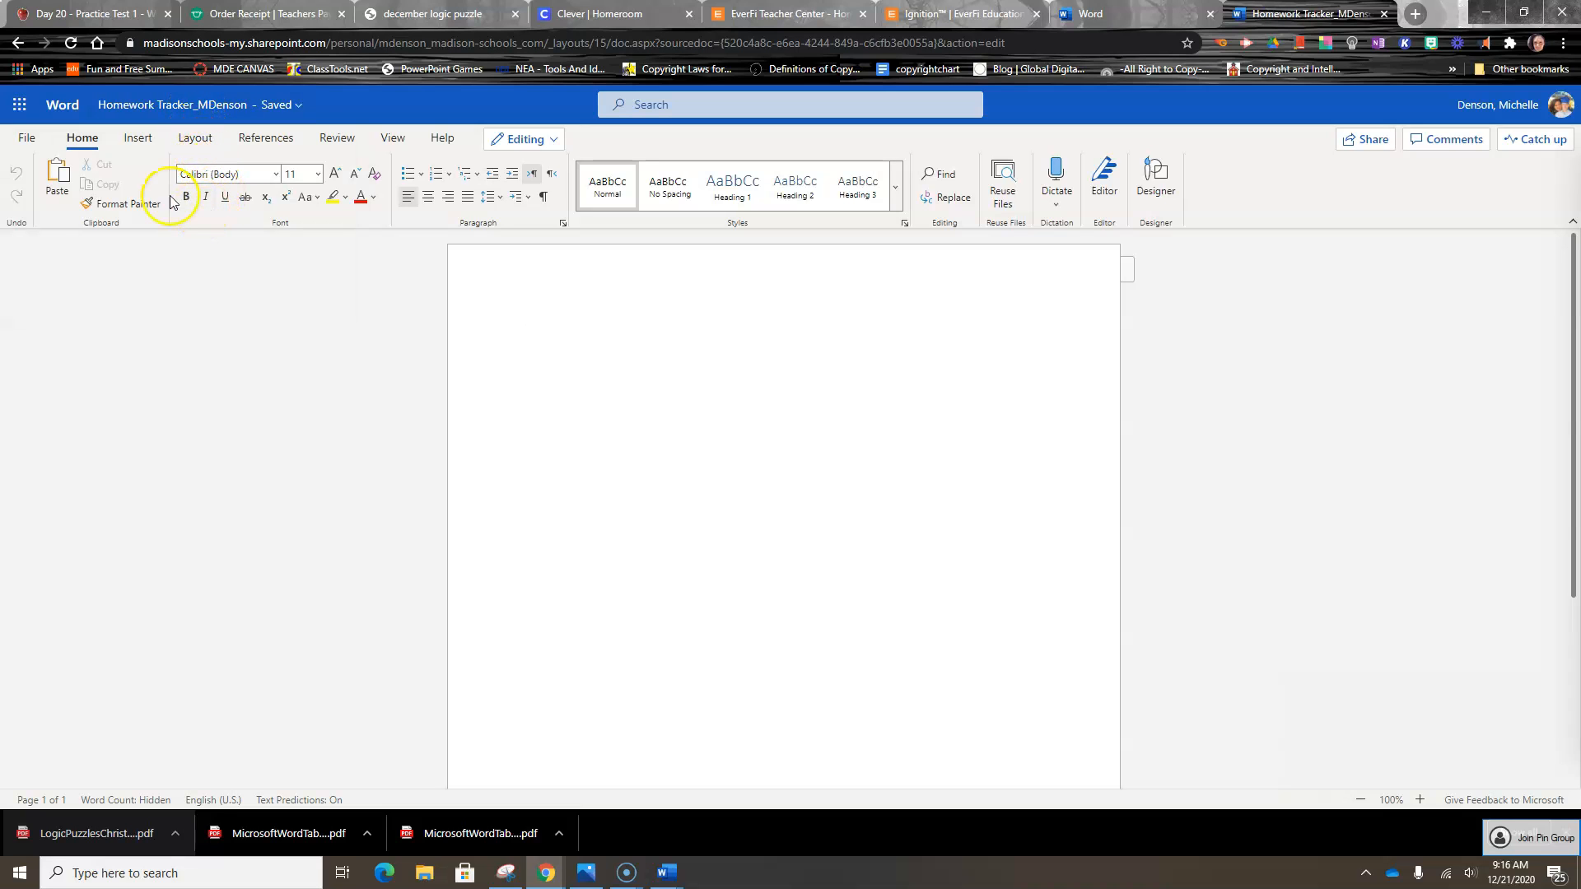
# - Insert a table with six columns and eight rows into the blank document
pyautogui.click(140, 144)
pyautogui.click(71, 200)
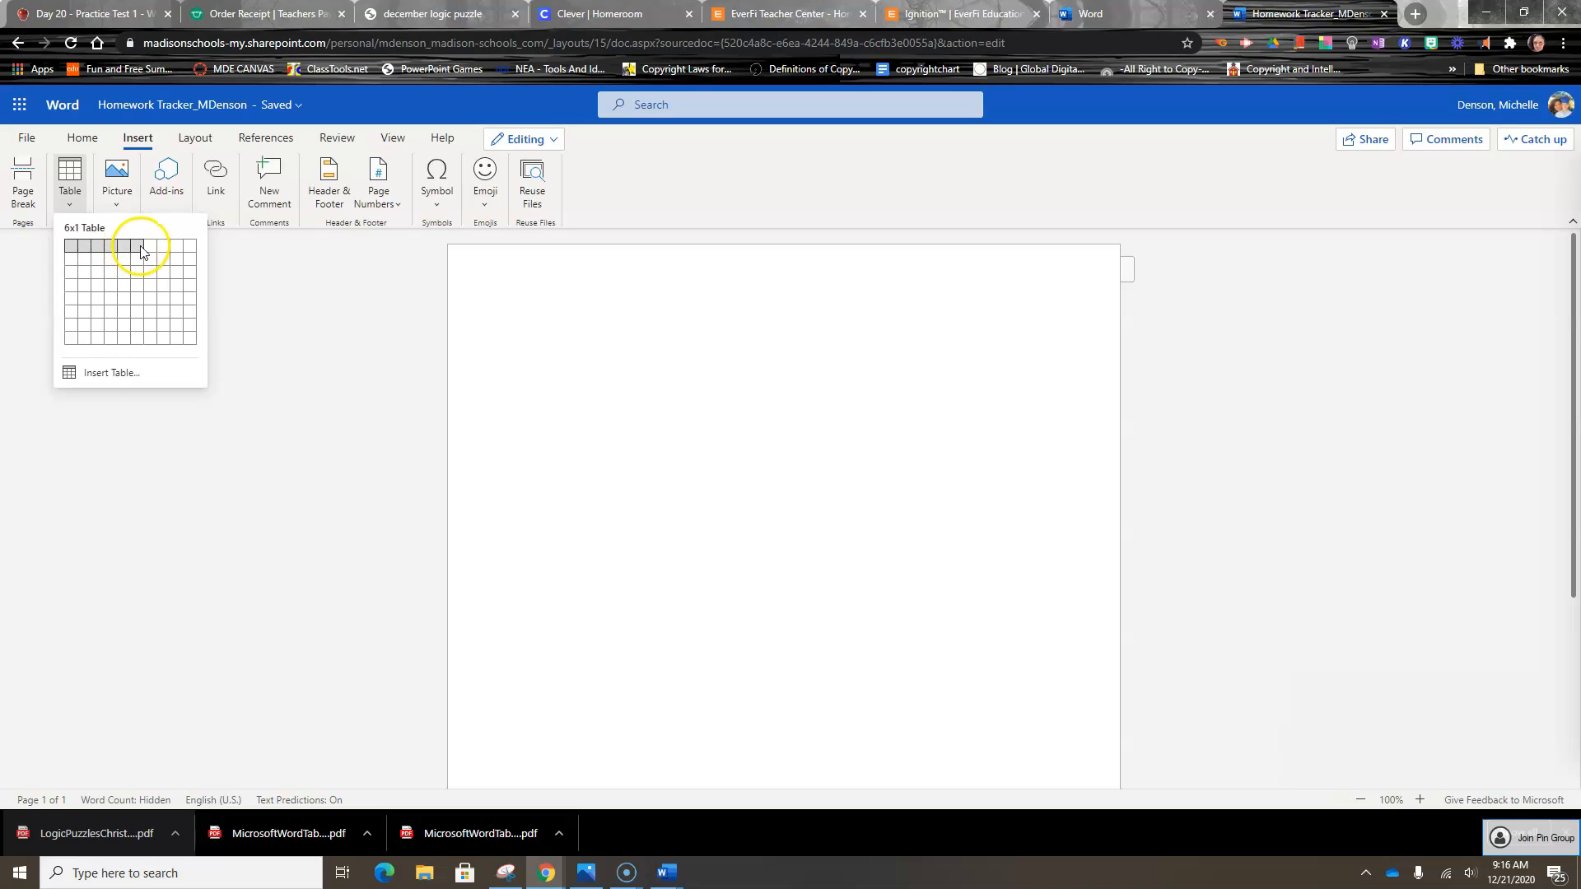
pyautogui.click(138, 344)
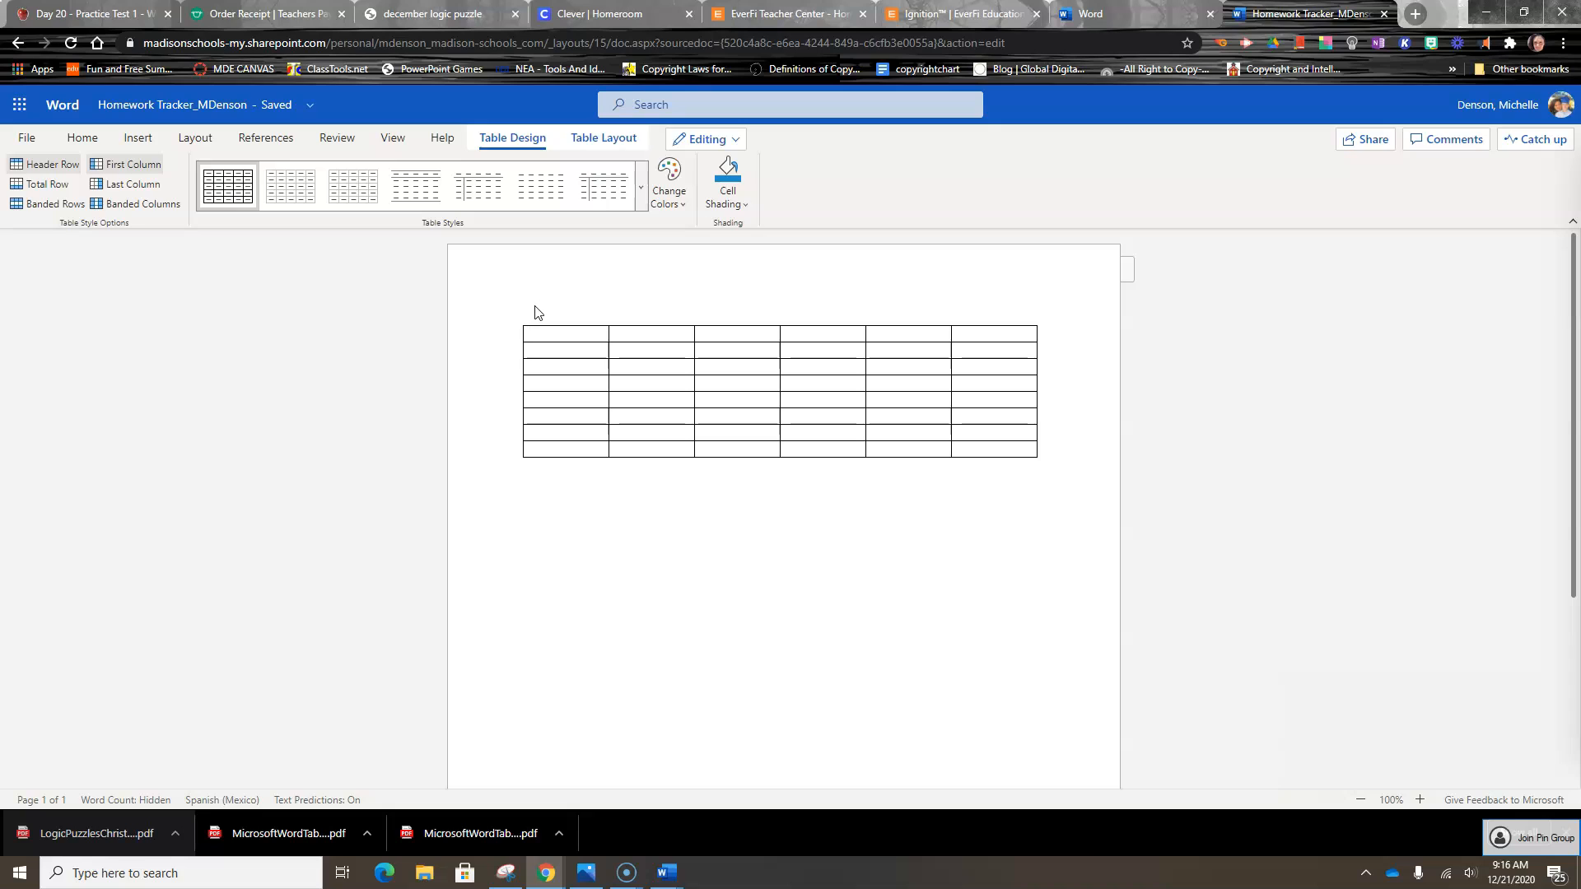
# - Merge all six cells of the table's first row into one cell
pyautogui.click(532, 331)
pyautogui.moveTo(531, 330); pyautogui.dragTo(976, 334)
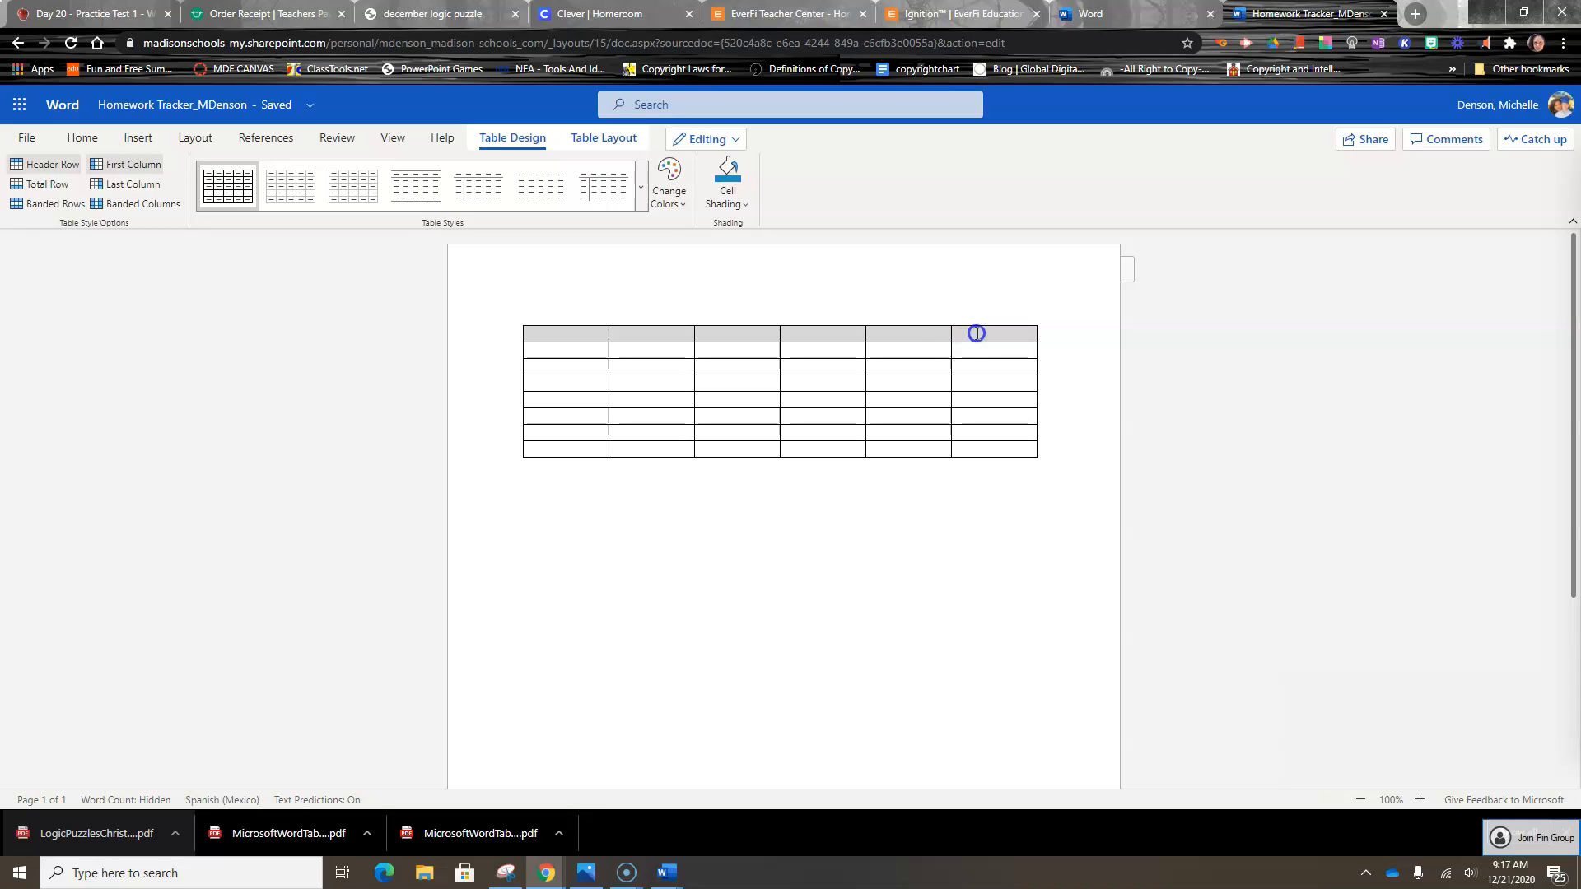
pyautogui.moveTo(977, 334); pyautogui.dragTo(977, 334)
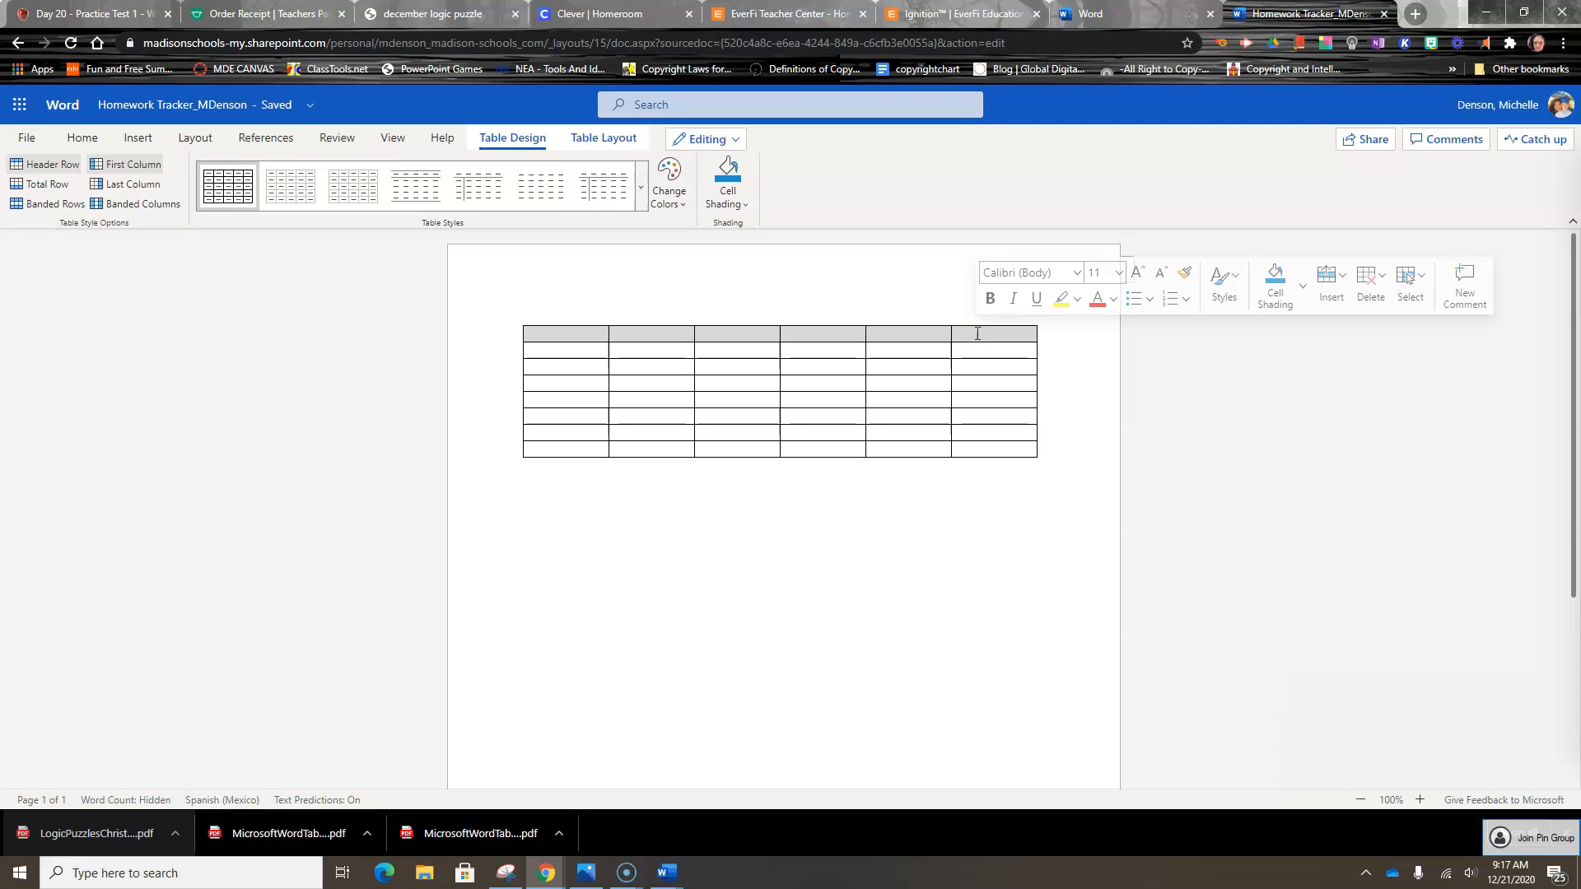
pyautogui.rightClick(977, 335)
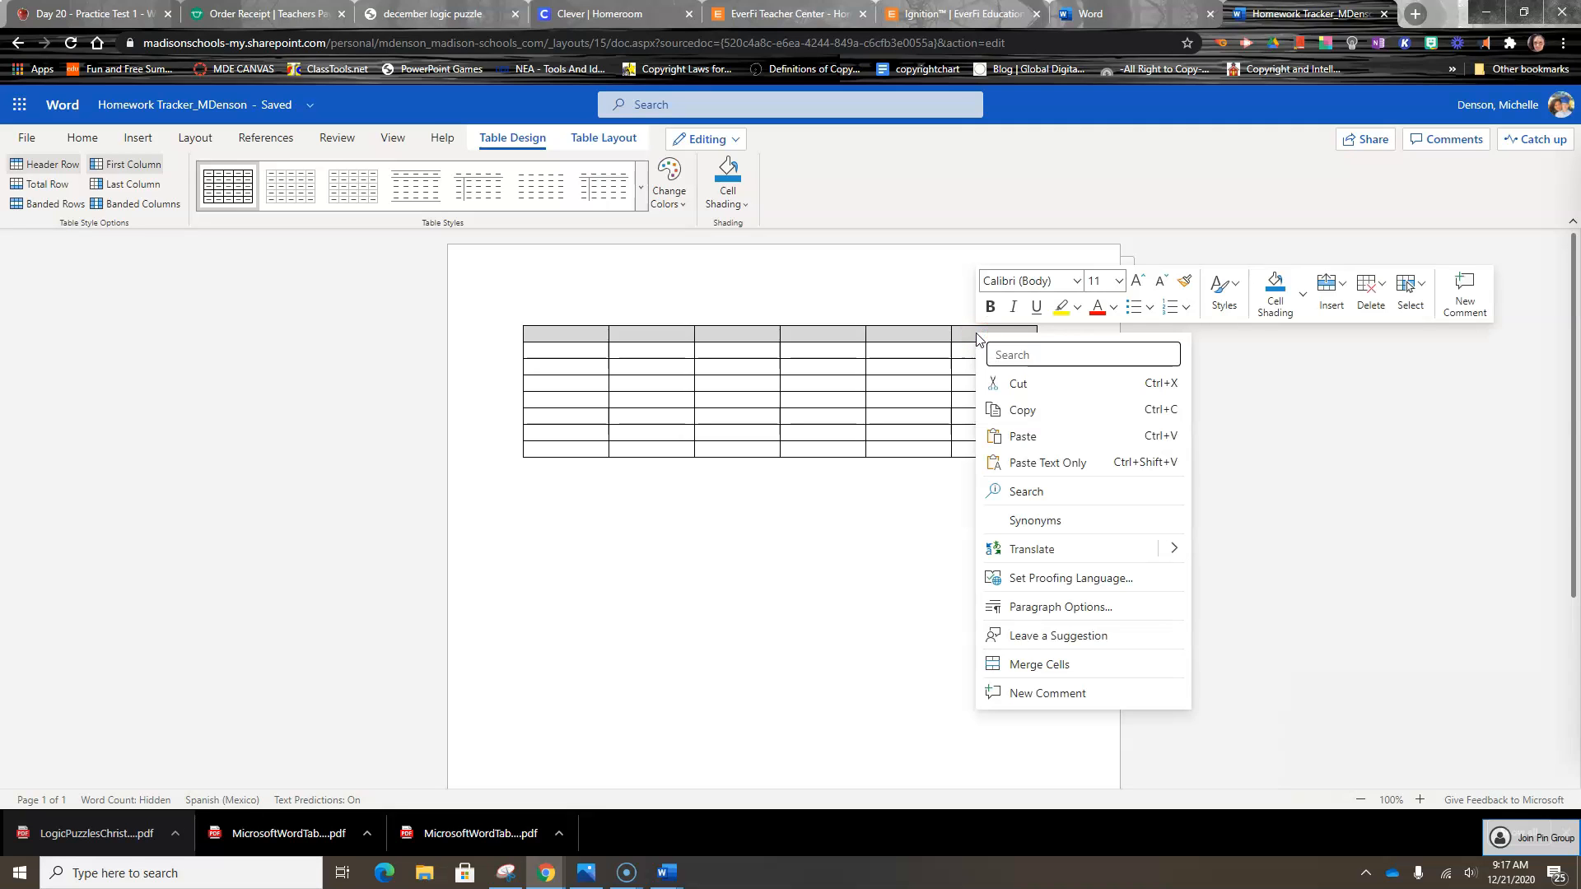
pyautogui.click(1029, 669)
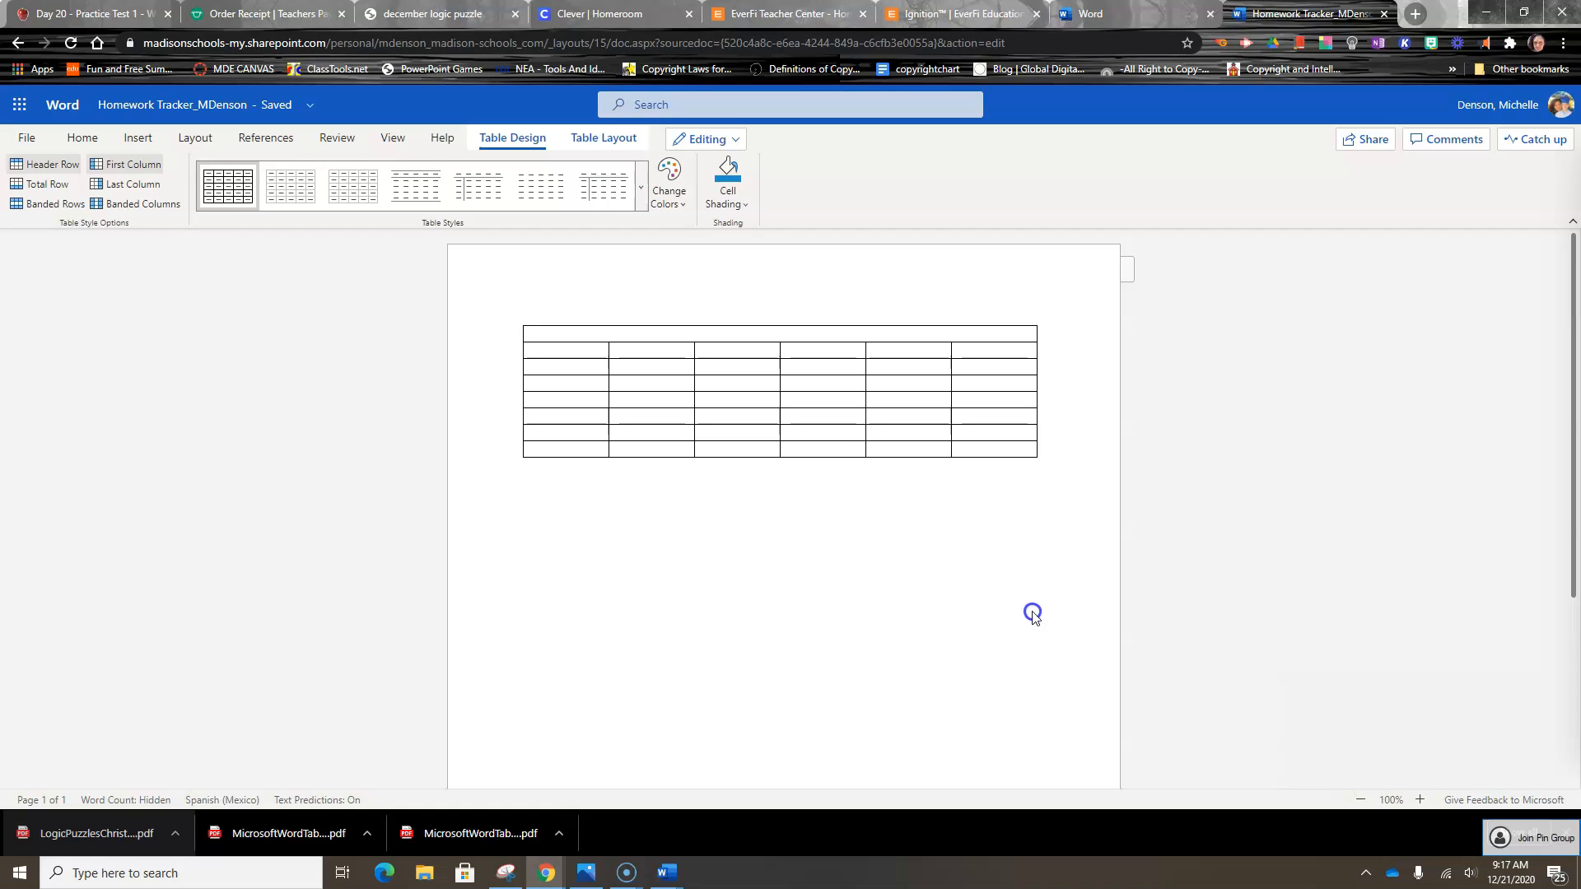
# - Format the merged first row for centred text in 16-point Arial Black
pyautogui.click(82, 138)
pyautogui.click(318, 175)
pyautogui.click(302, 339)
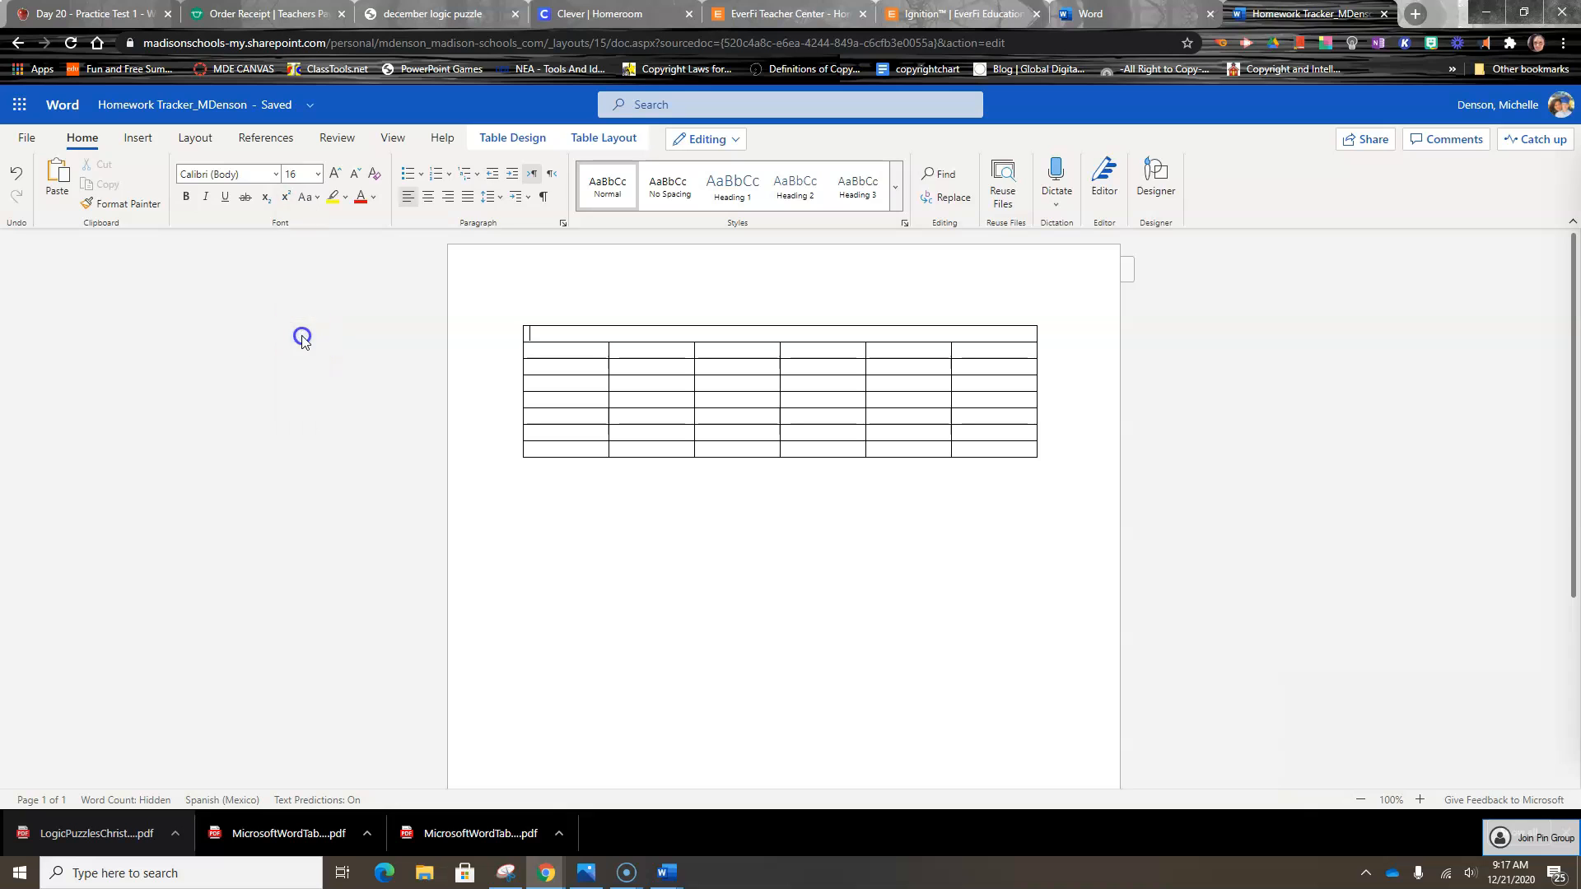
pyautogui.click(273, 176)
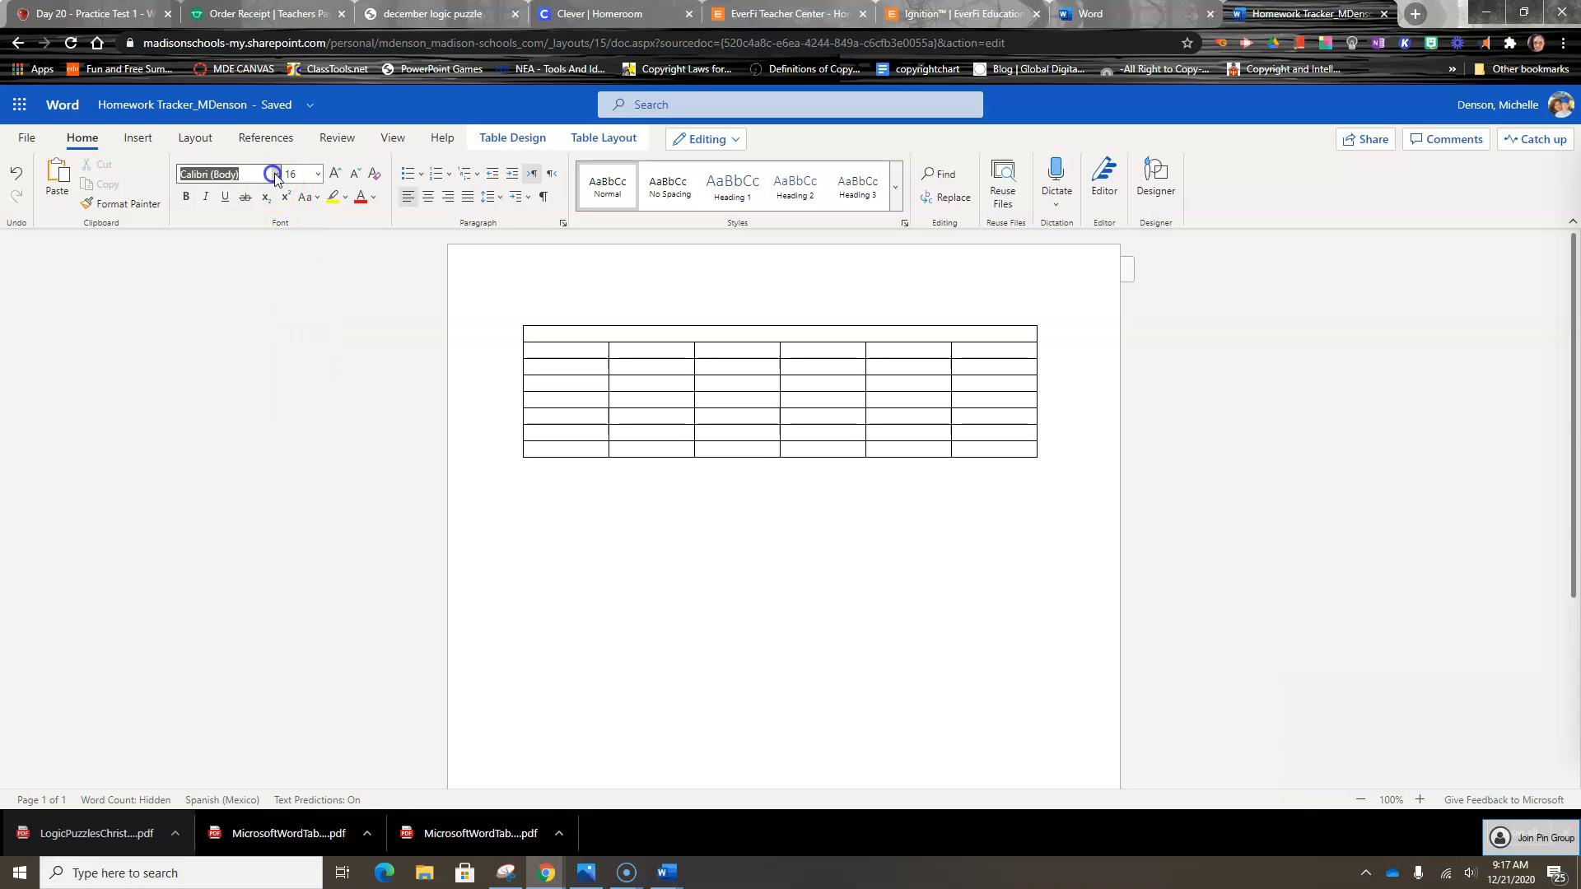
pyautogui.click(275, 174)
pyautogui.click(275, 175)
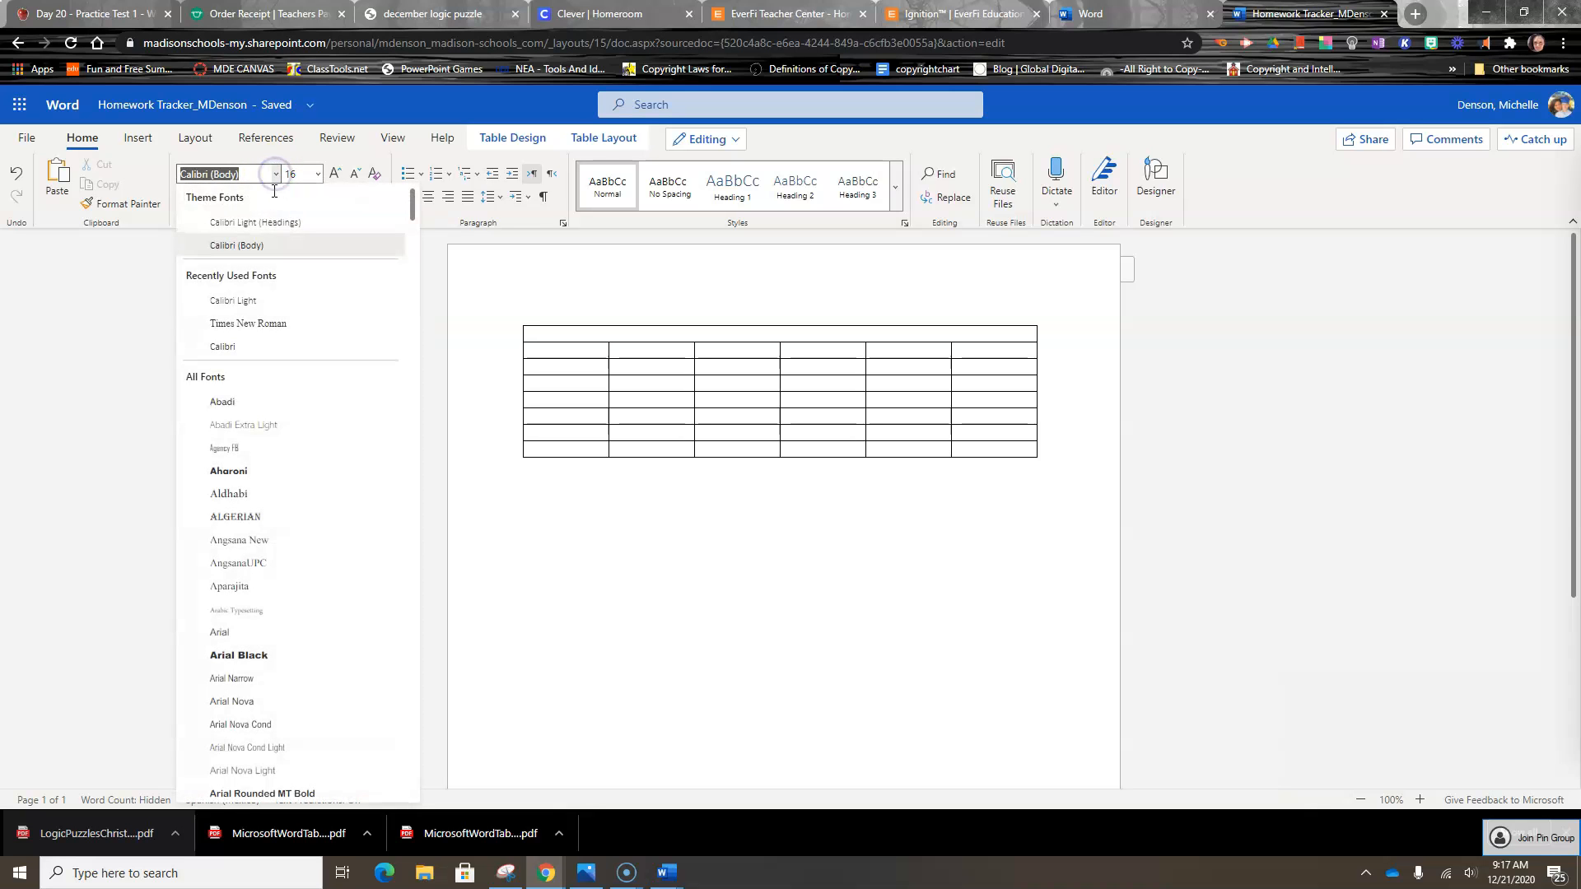
pyautogui.scroll(-5, 276, 645)
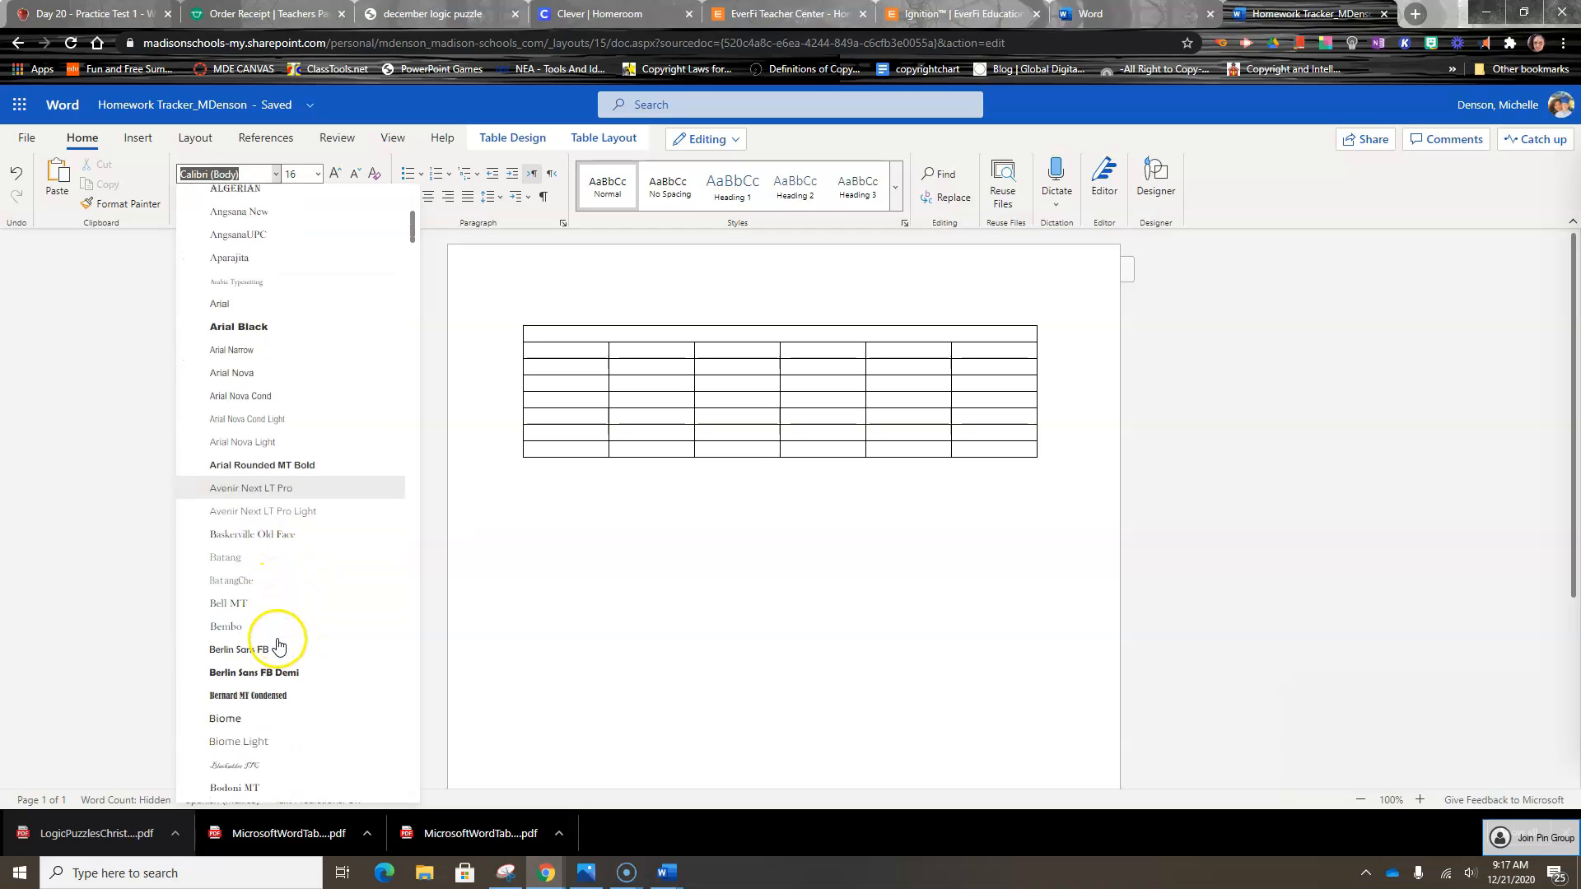
pyautogui.click(262, 327)
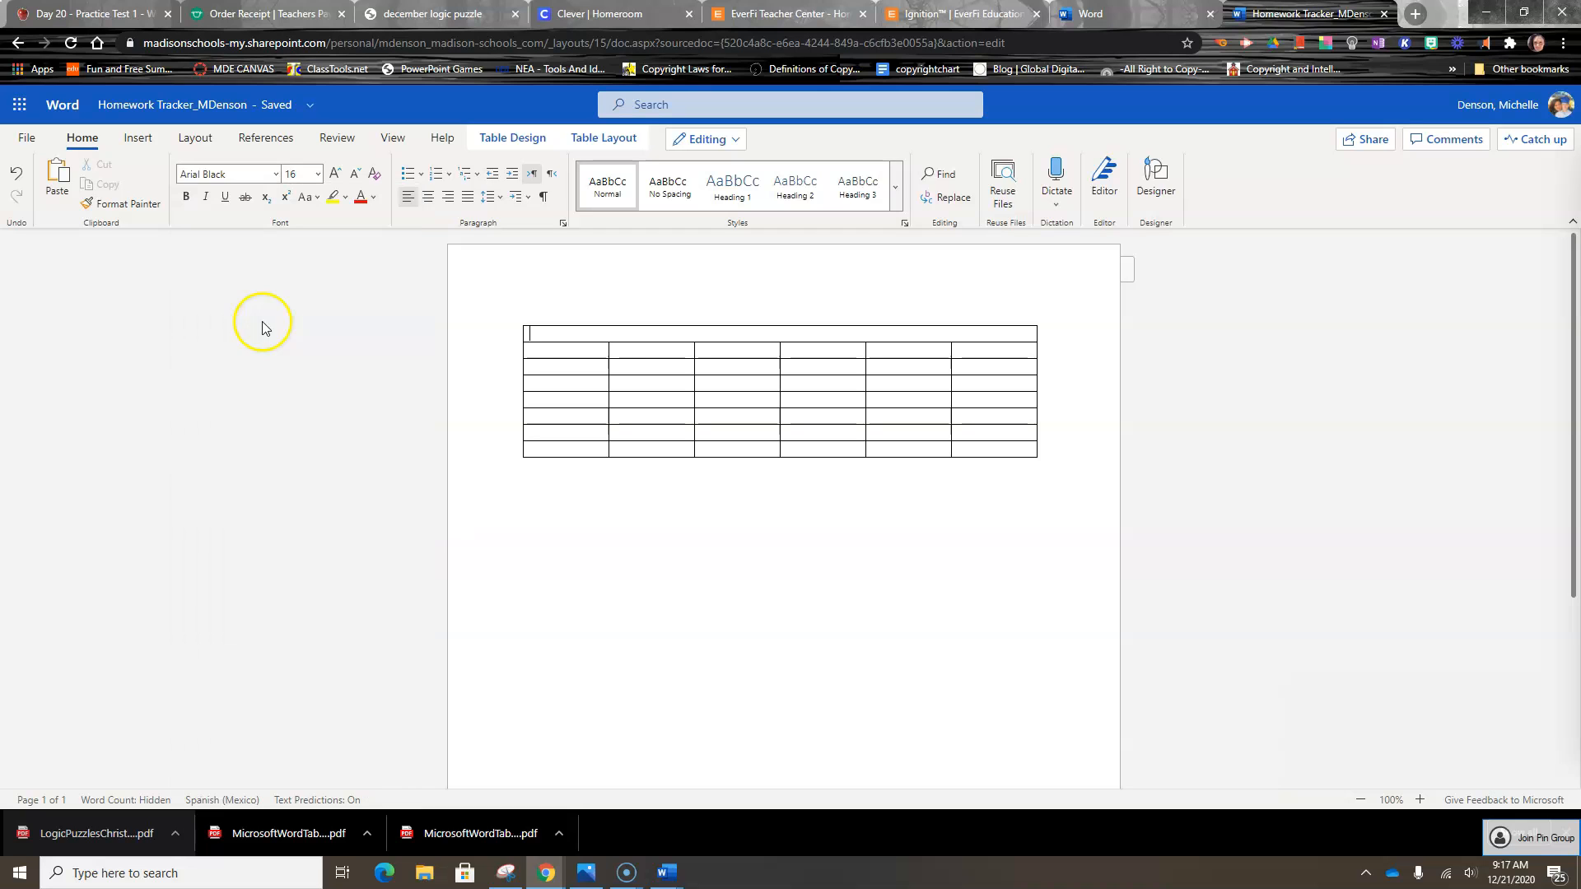
pyautogui.click(428, 198)
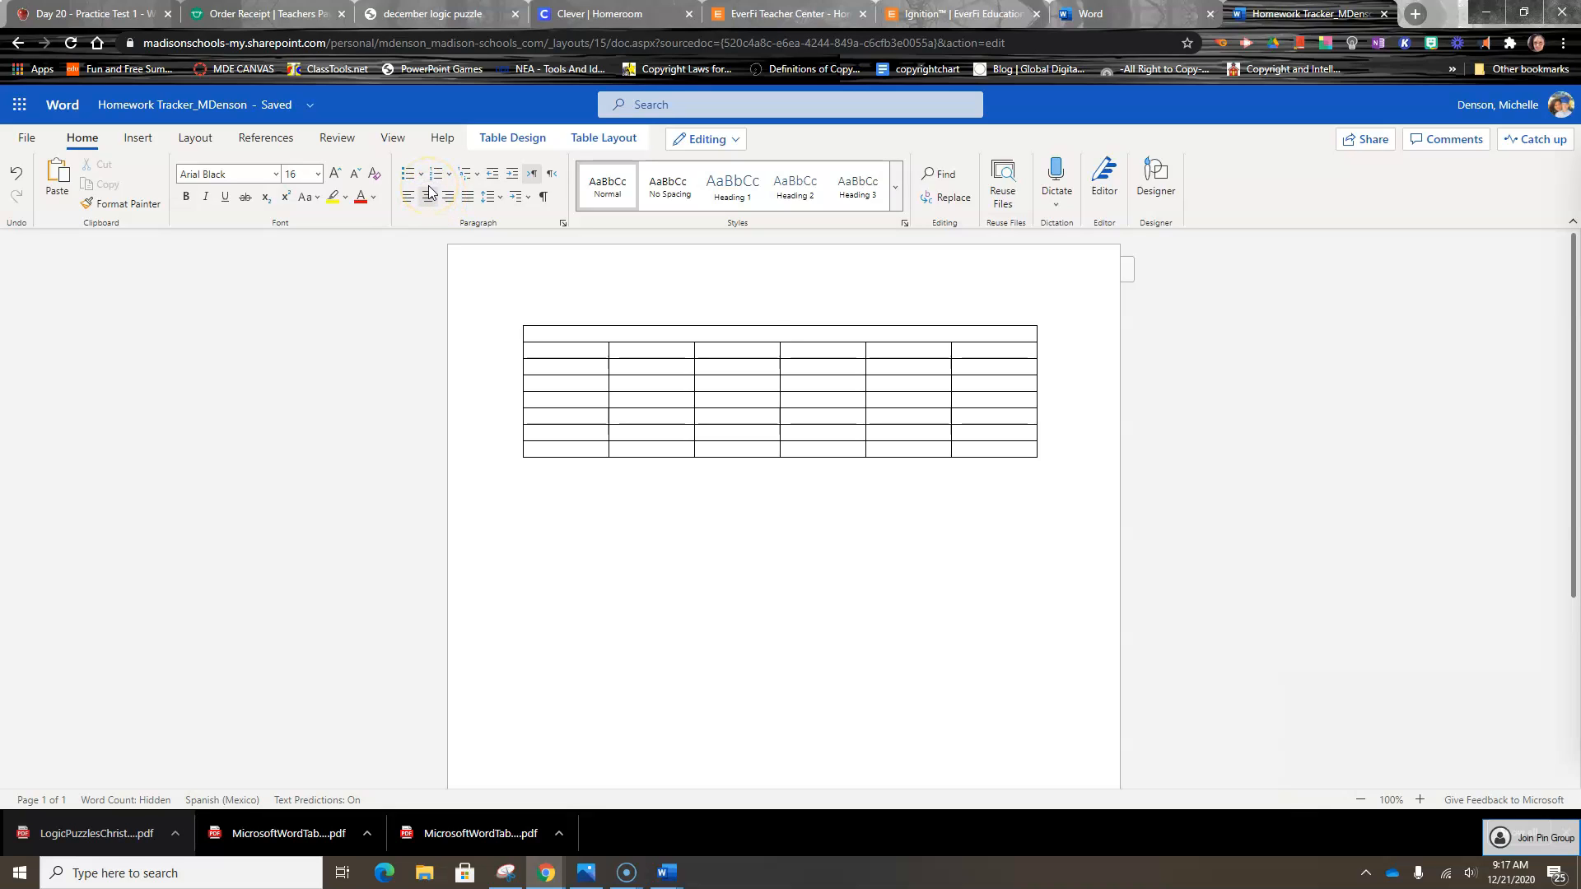
# - Enter the title as "Mrs.", the teacher's surname in possessive form and "Homework Tracker", with "January 4-8" on a second line
pyautogui.write('Mrs.')
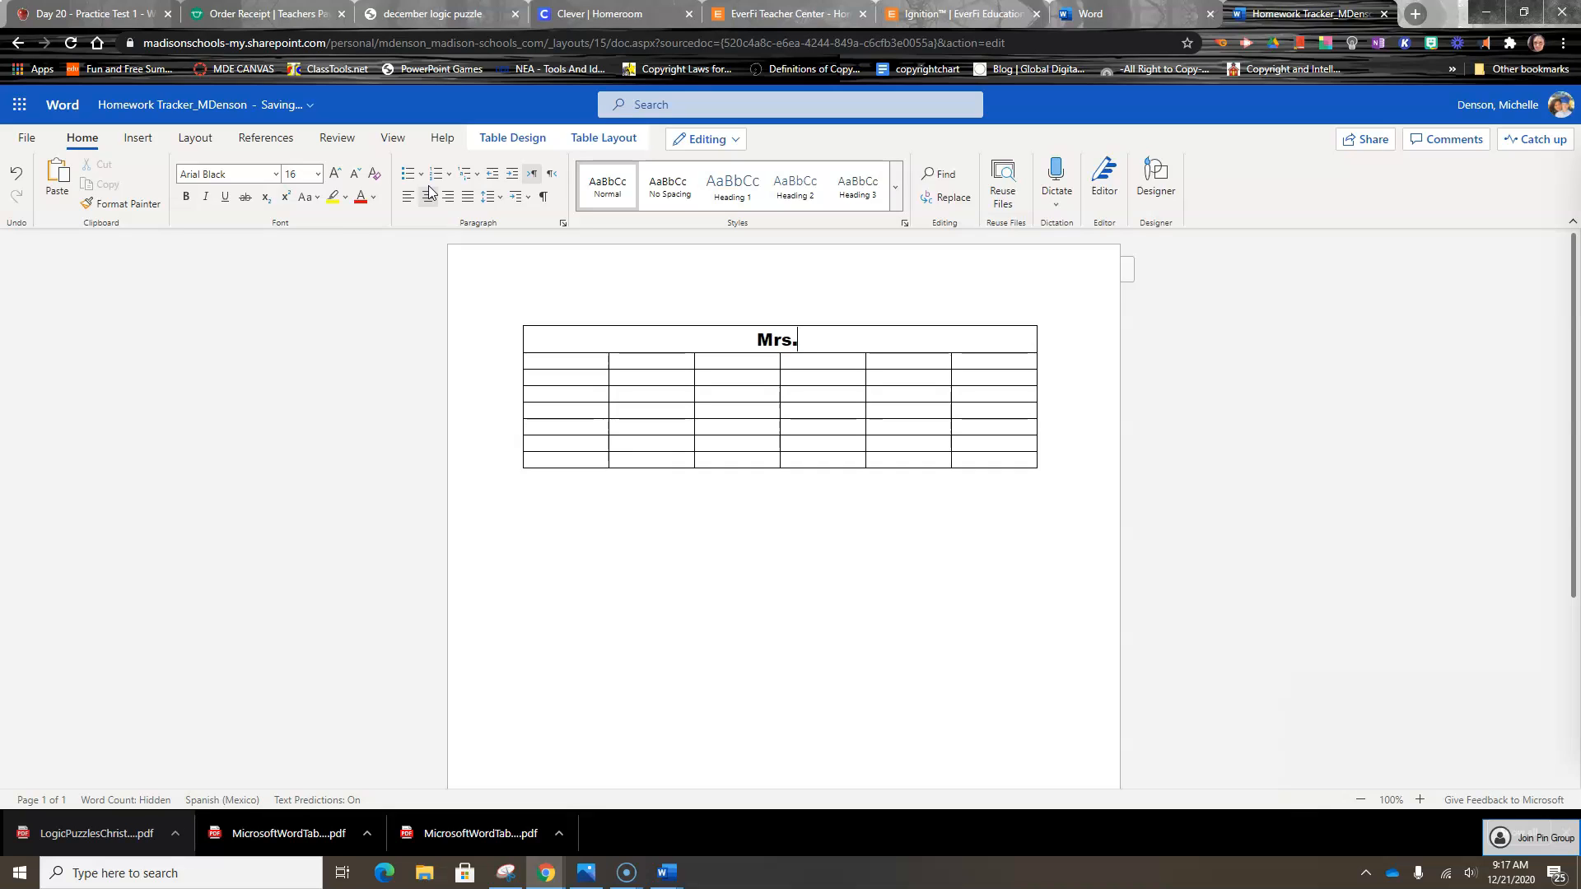
pyautogui.write(" Denson's H")
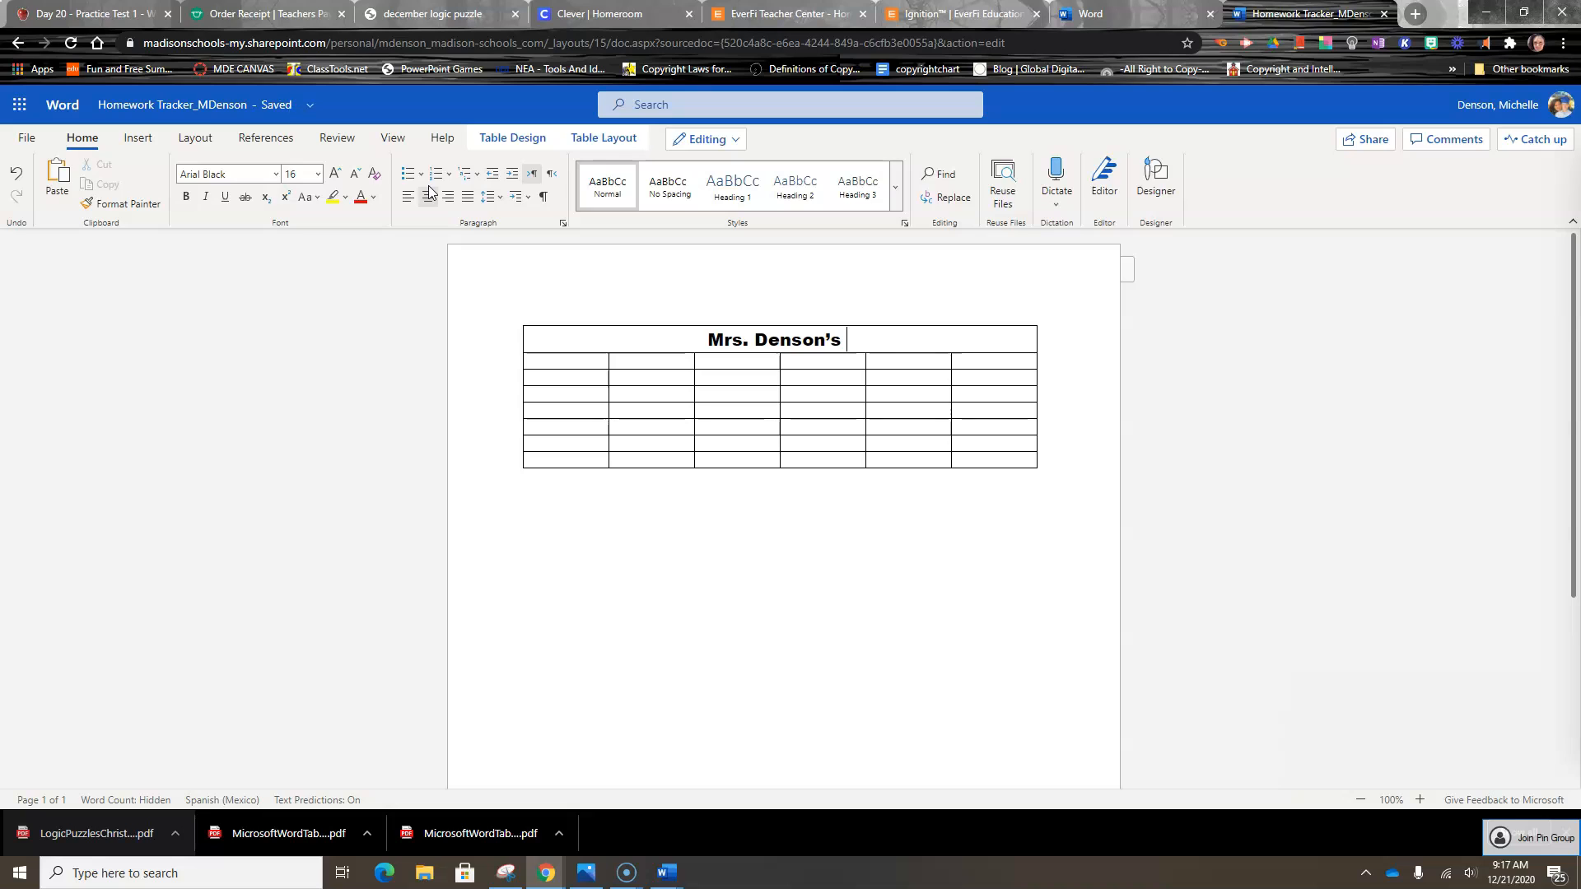
pyautogui.write('omew')
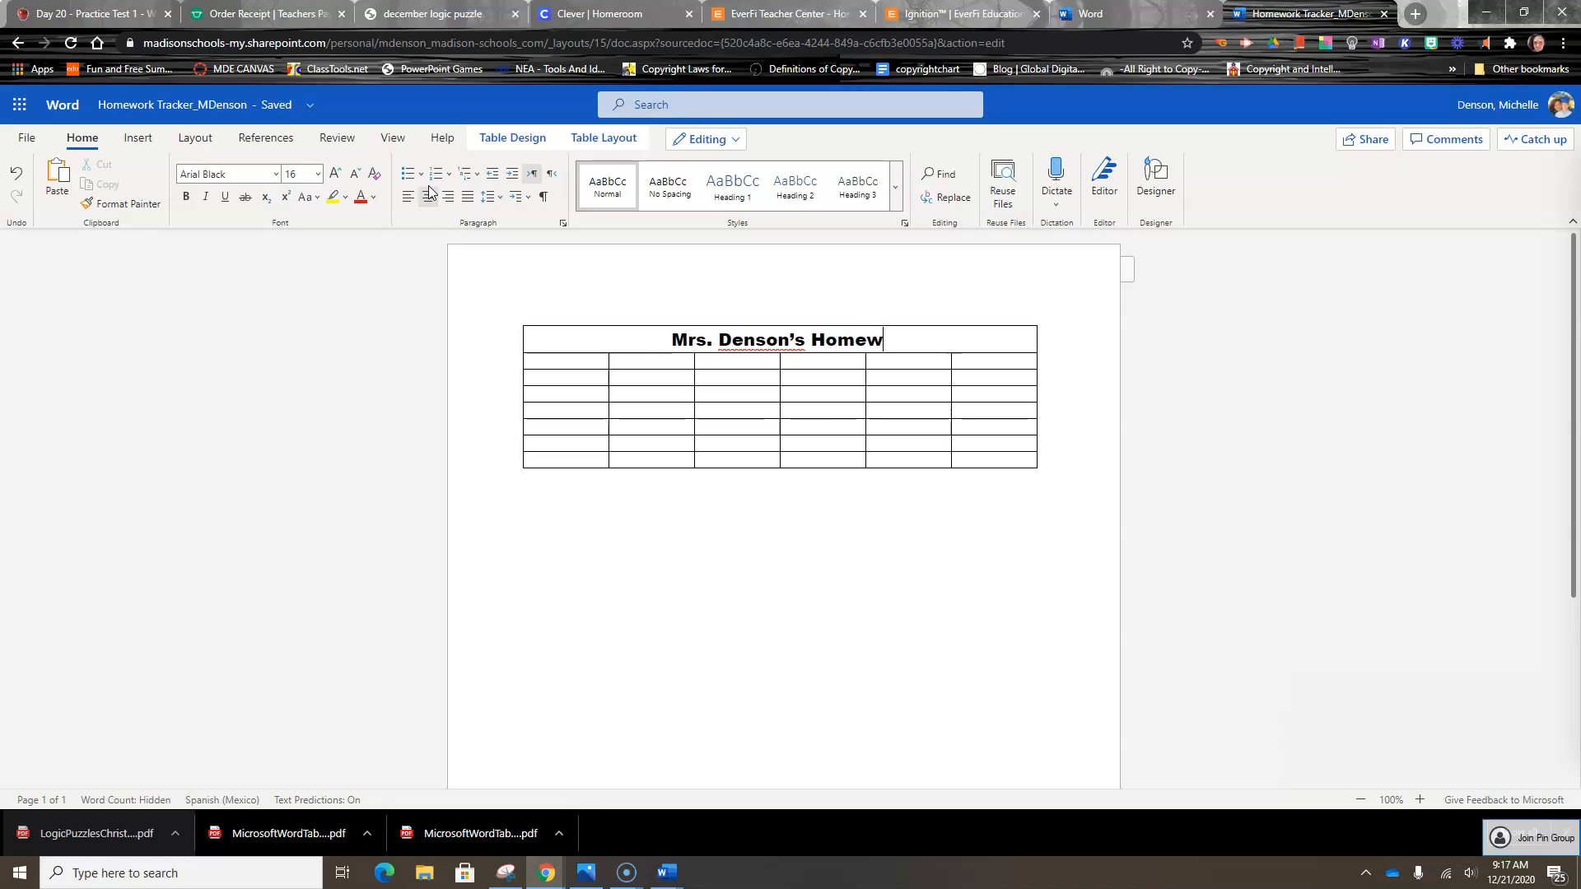
pyautogui.write('ork Tracker')
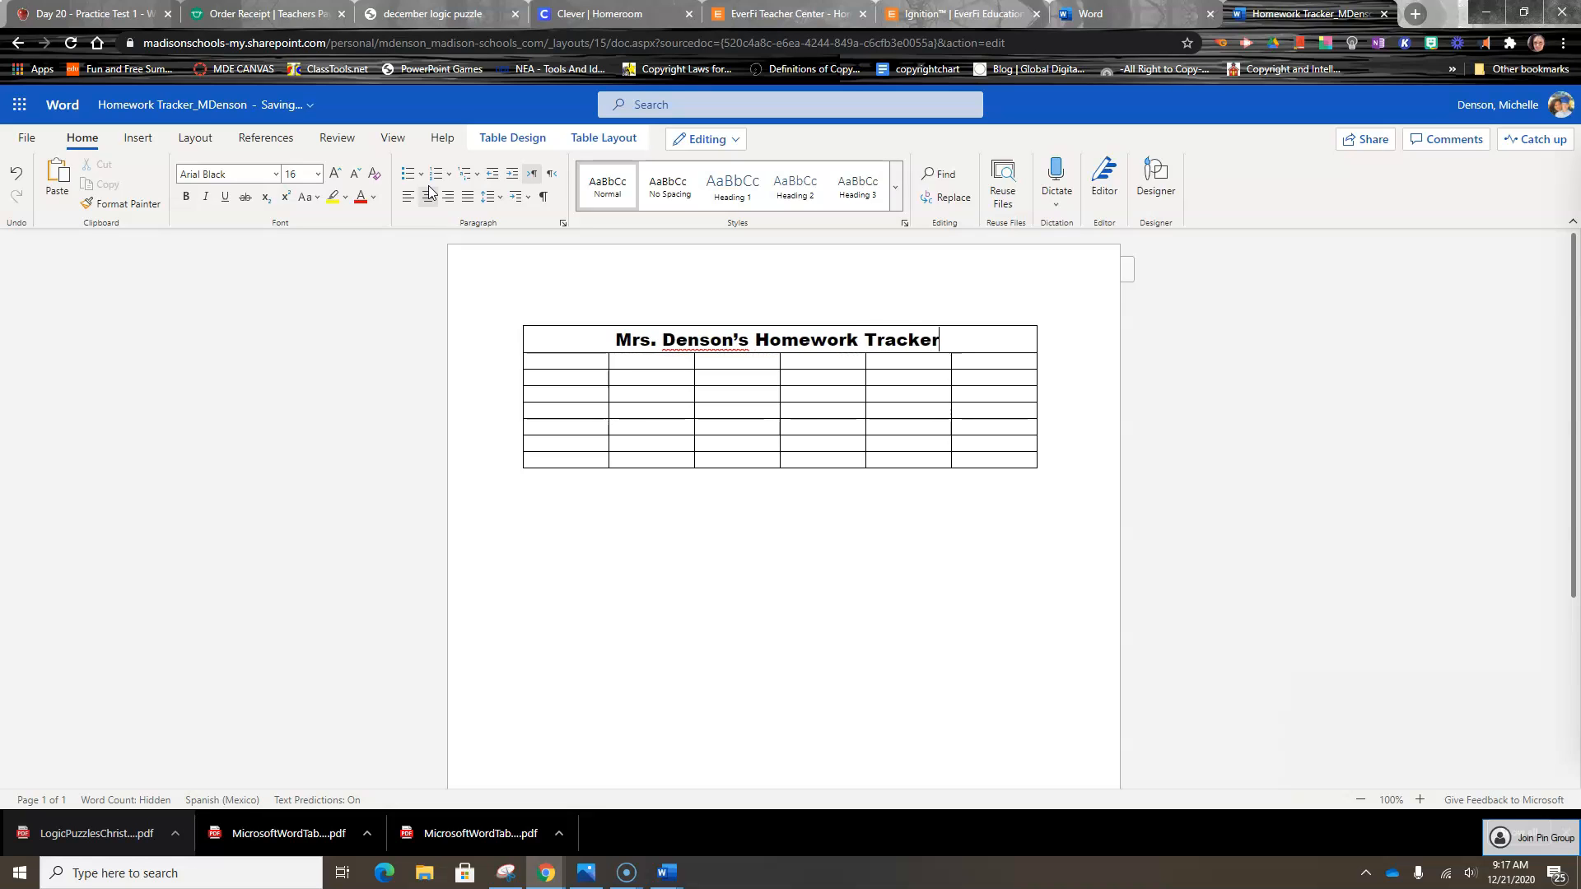
pyautogui.press('Return')
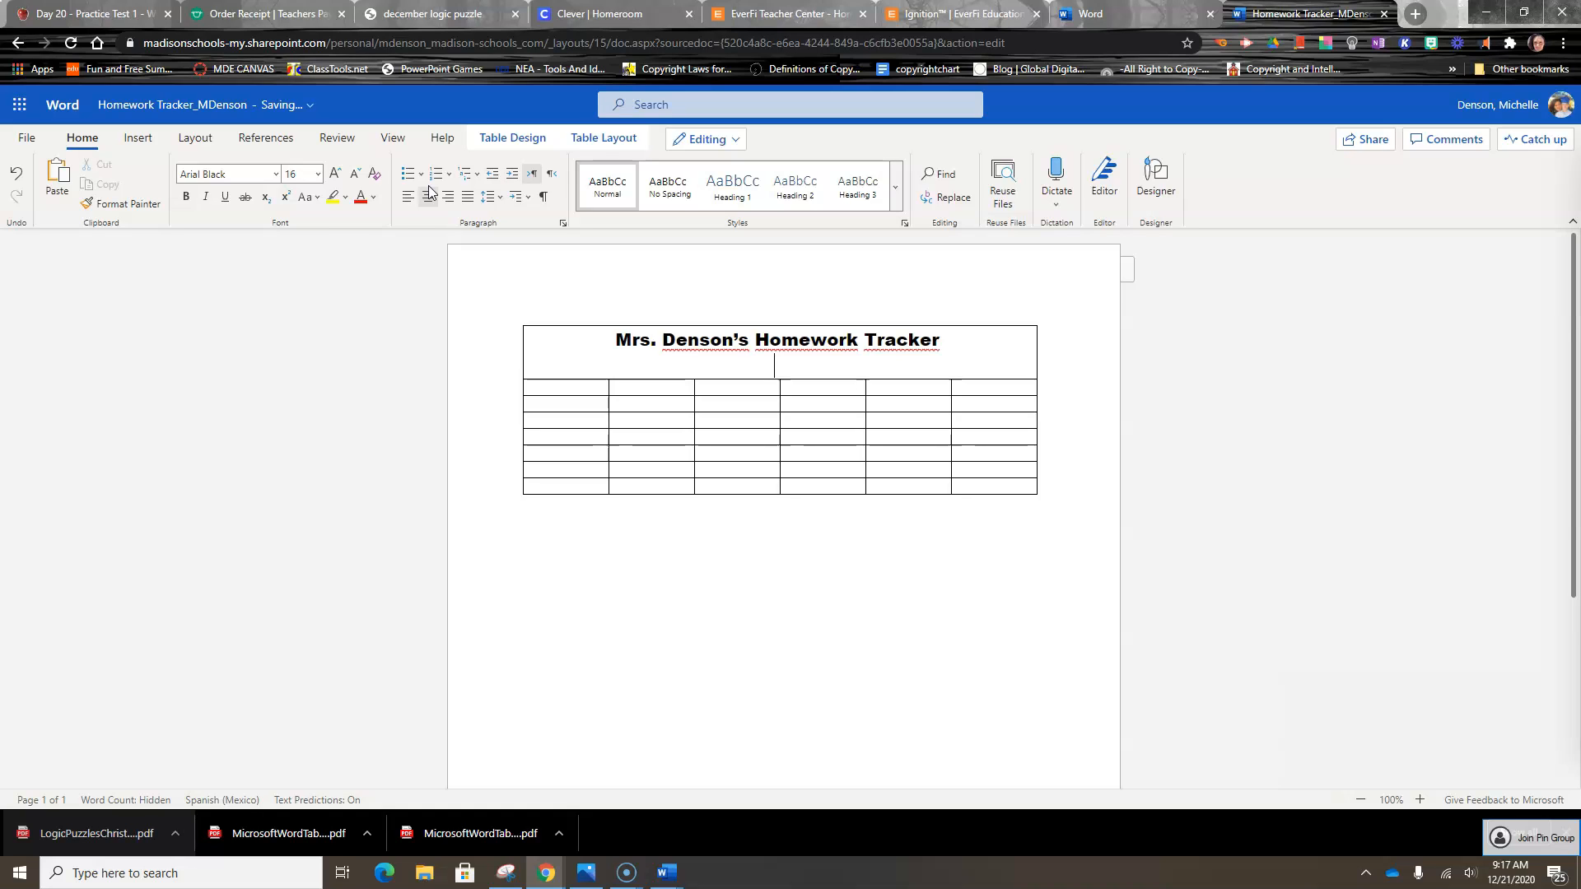
pyautogui.write('January 4-8')
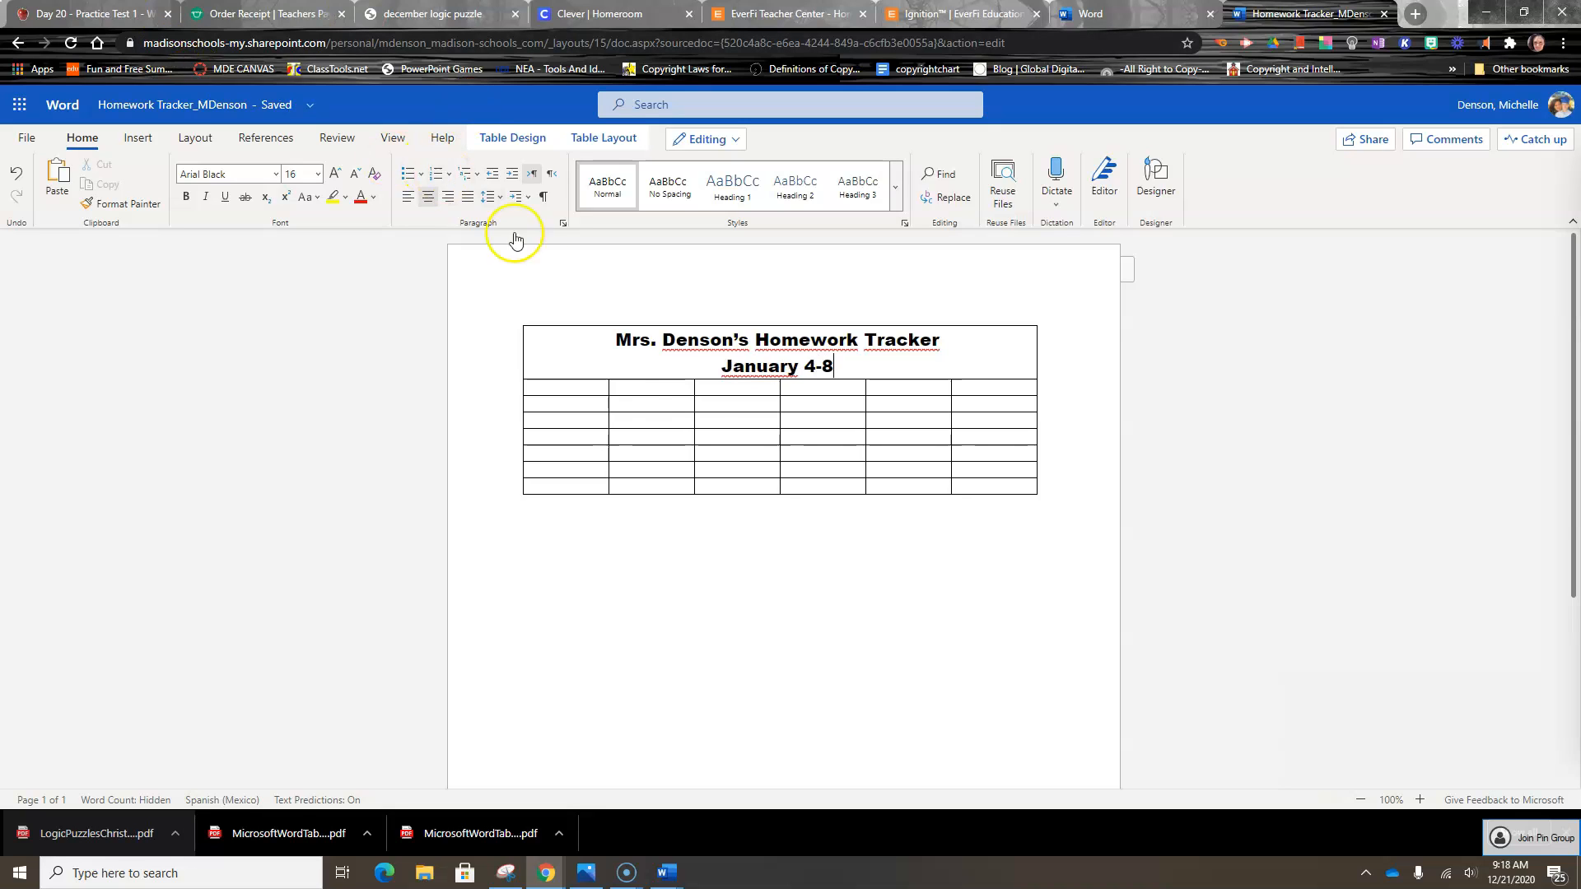
# - Fill the second row with the headings Monday, Tuesday, Wednesday, Thursday and Friday, leaving the first cell empty
pyautogui.click(622, 388)
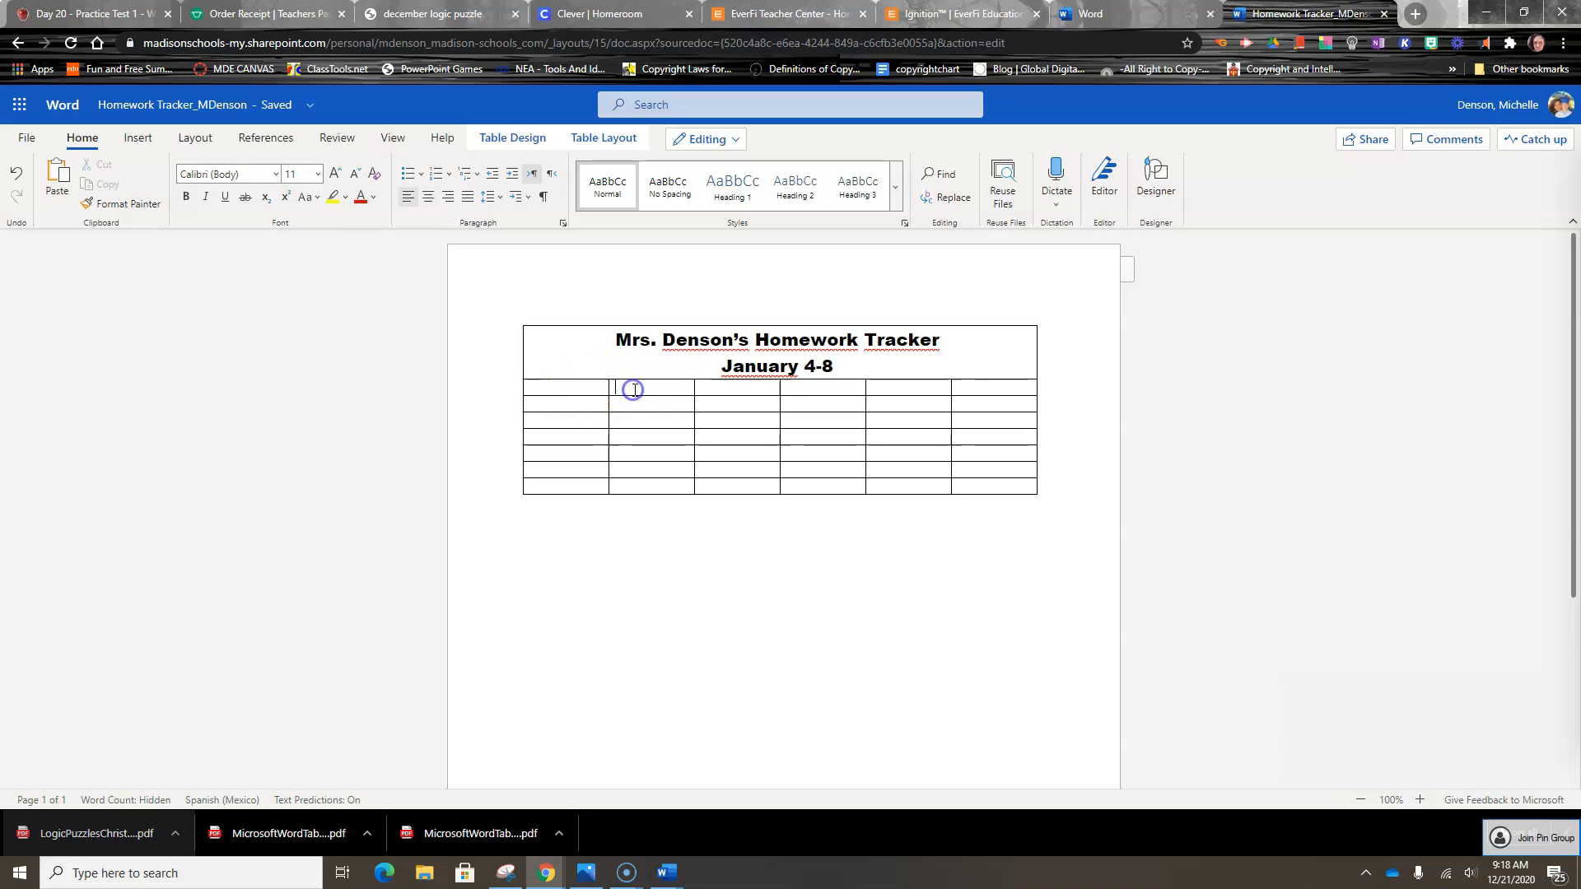
pyautogui.write('MN')
pyautogui.press('BackSpace')
pyautogui.write('onday')
pyautogui.write('Tuesday')
pyautogui.write('Wendes')
pyautogui.press('BackSpace')
pyautogui.press('BackSpace')
pyautogui.press('BackSpace')
pyautogui.press('BackSpace')
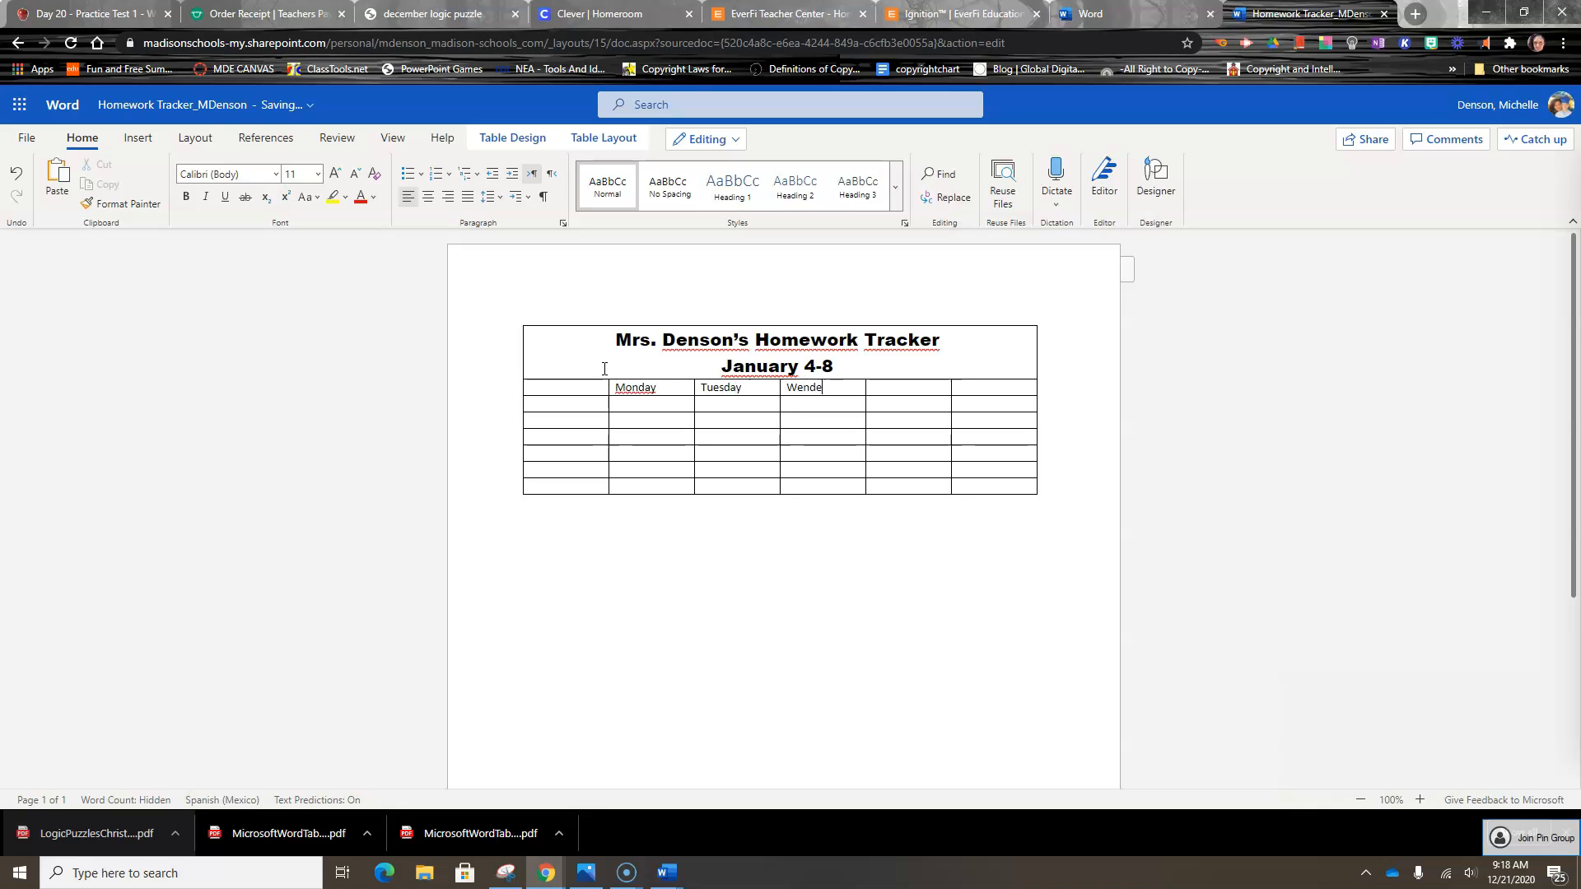
pyautogui.write('den')
pyautogui.press('BackSpace')
pyautogui.write('nesday ')
pyautogui.write('Thurs')
pyautogui.write('day')
pyautogui.press('Tab')
pyautogui.write('Friday')
# - Centre the weekday heading row and make its text bold and italic
pyautogui.moveTo(996, 386); pyautogui.dragTo(545, 384)
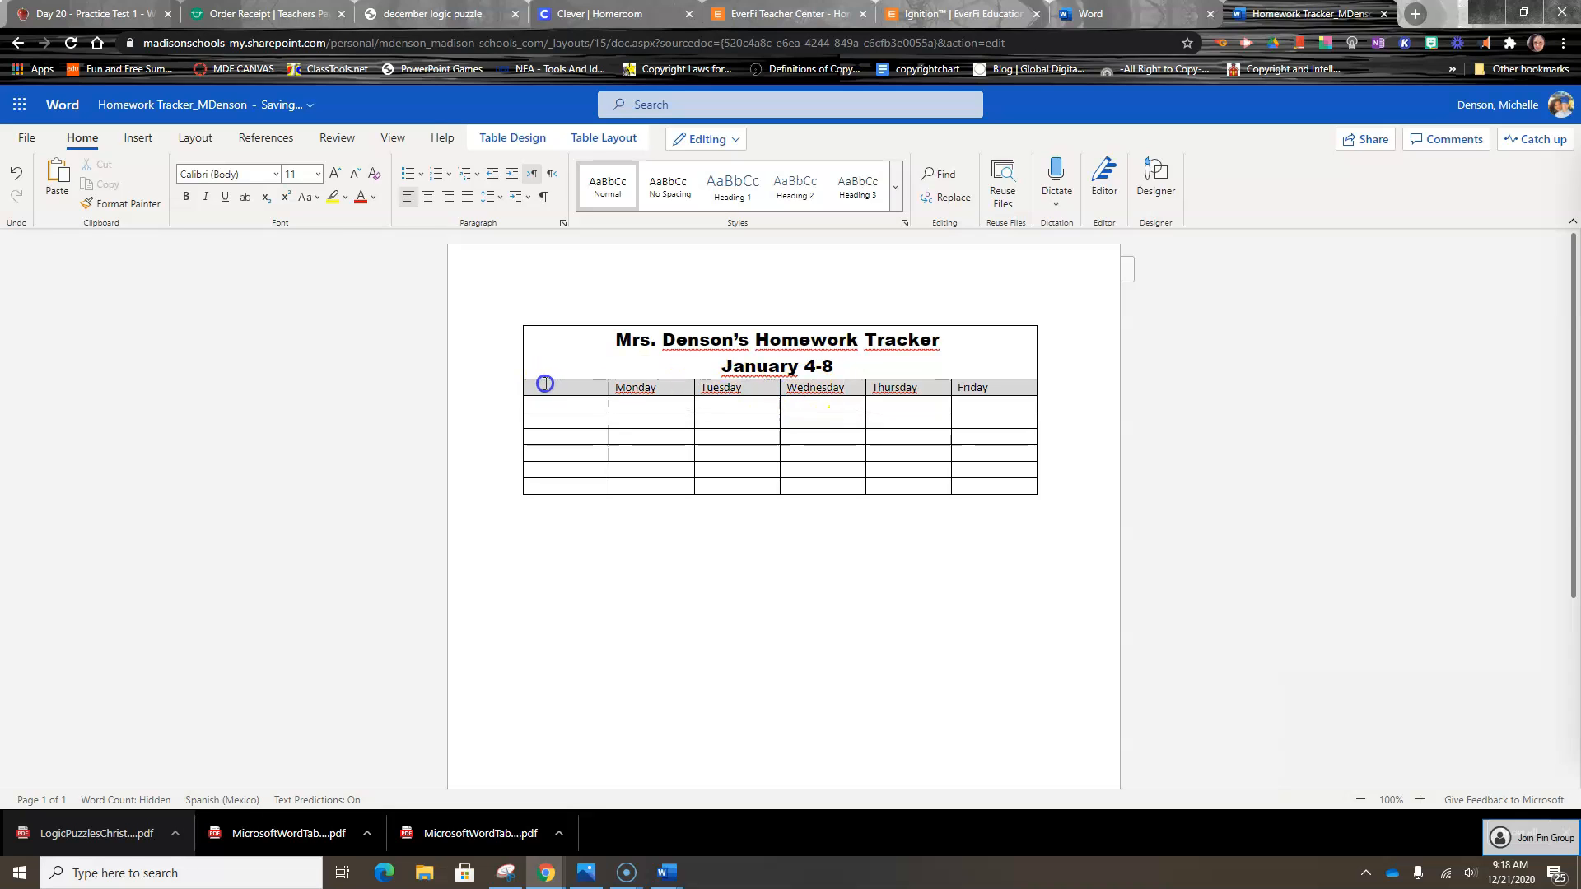
pyautogui.click(427, 197)
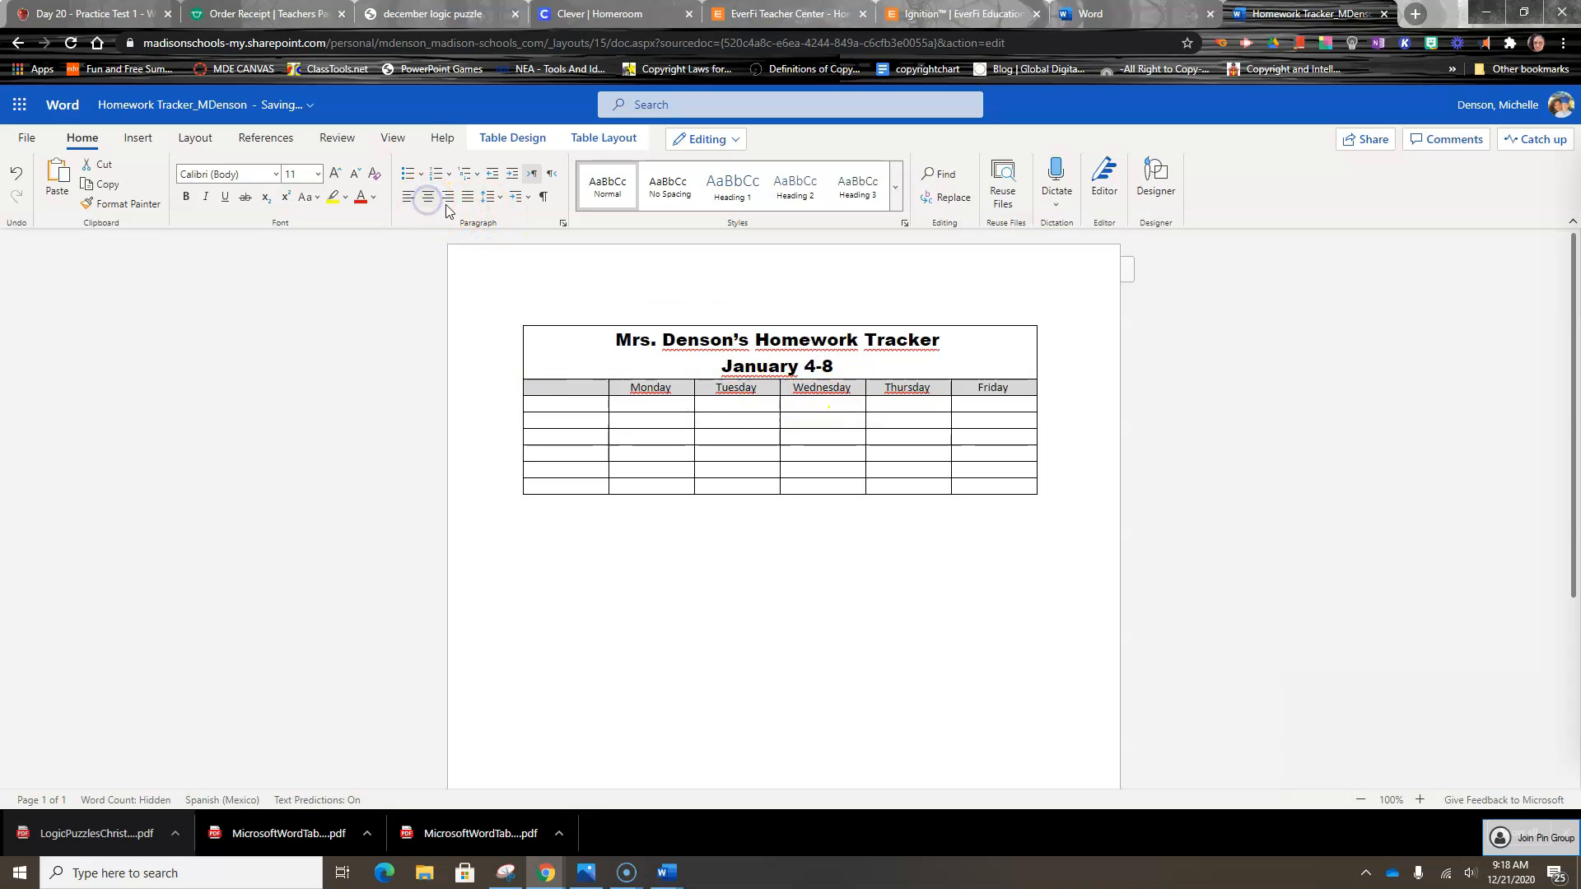
pyautogui.click(186, 197)
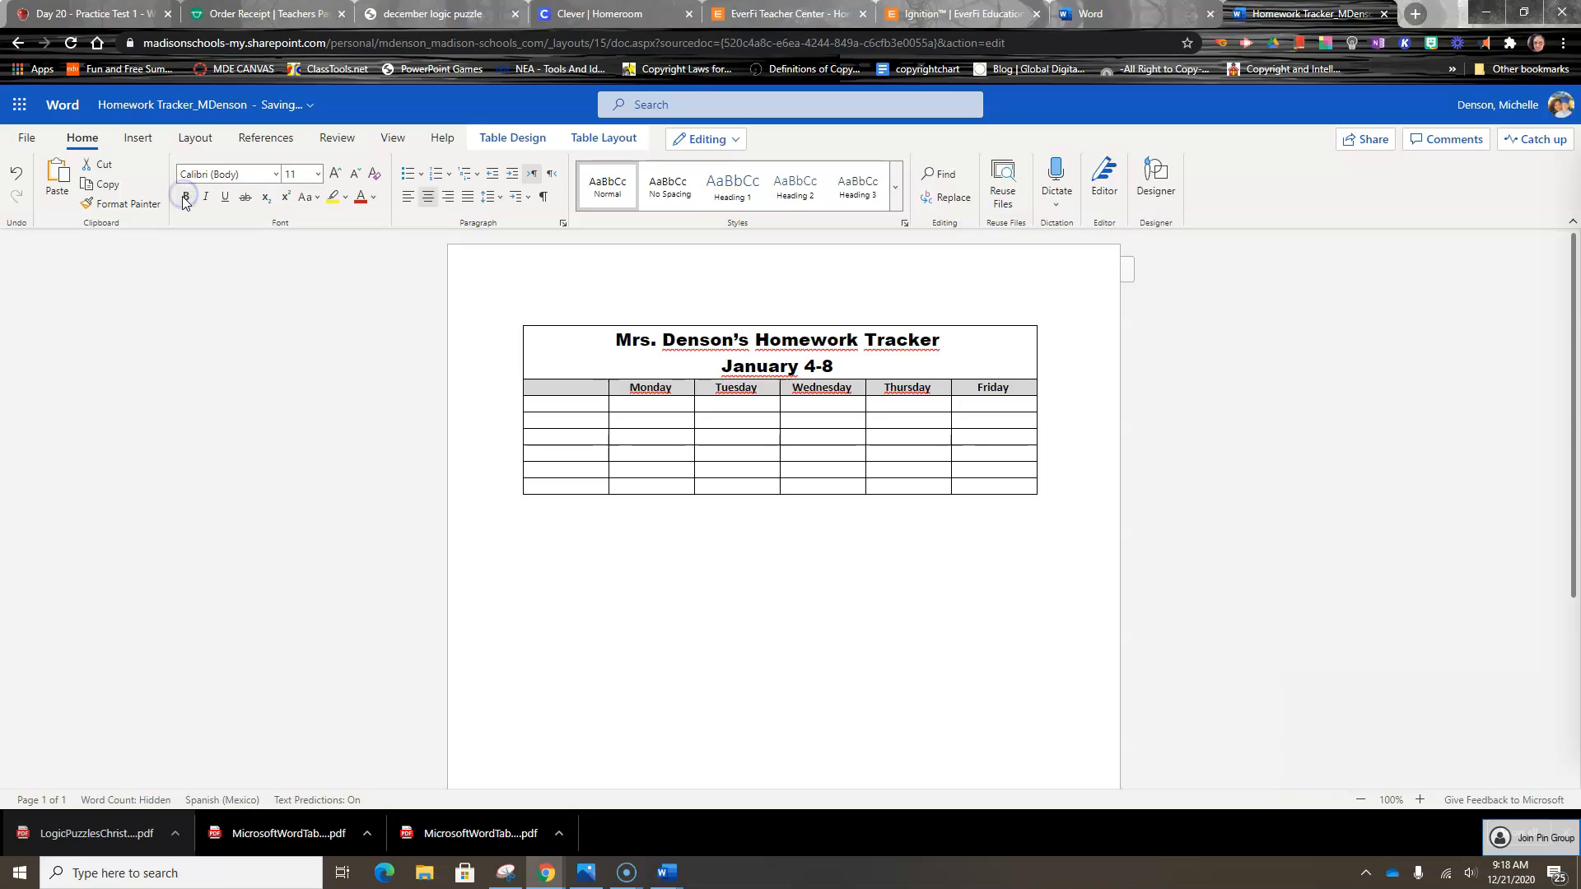
pyautogui.click(208, 198)
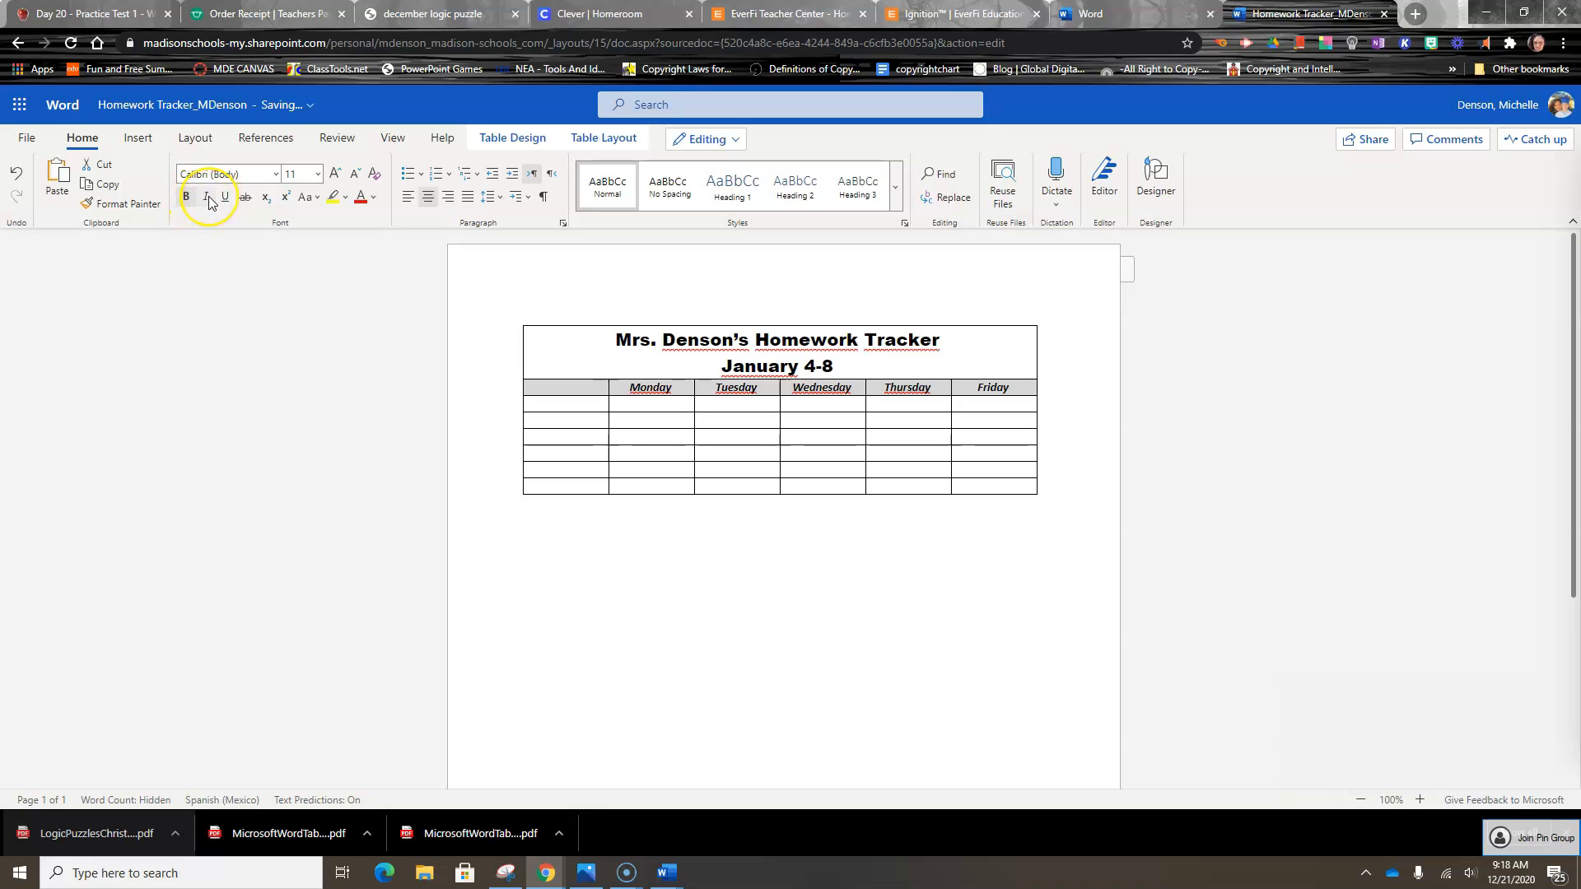
# - Enter "Language Arts" in the first cell below the weekday row and add four blank lines under it
pyautogui.click(551, 407)
pyautogui.moveTo(550, 407); pyautogui.dragTo(570, 406)
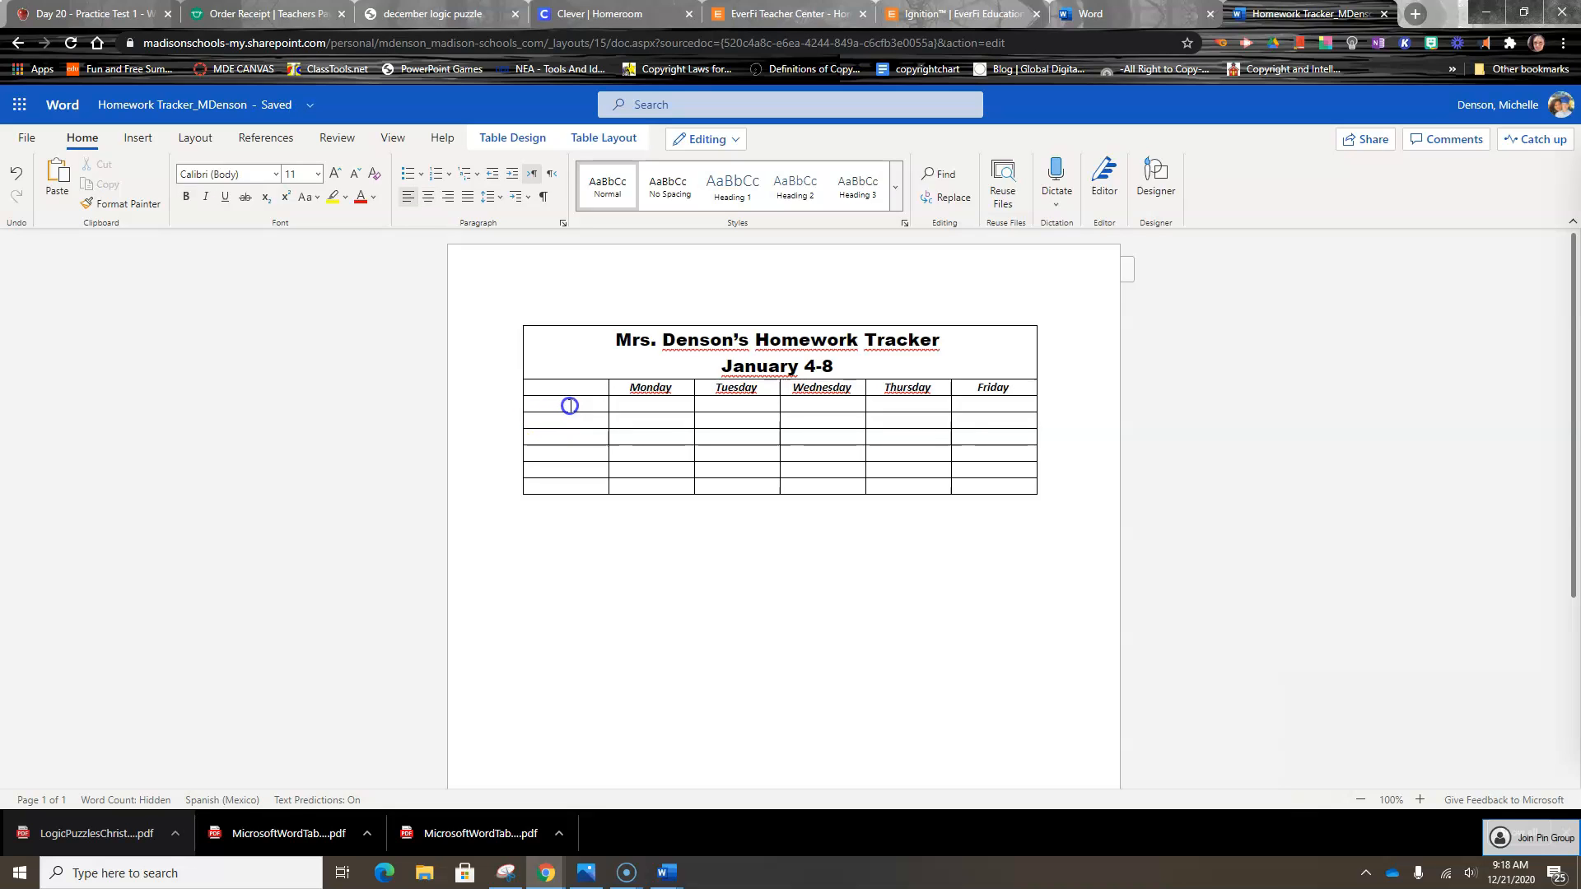
pyautogui.write('Language Arts')
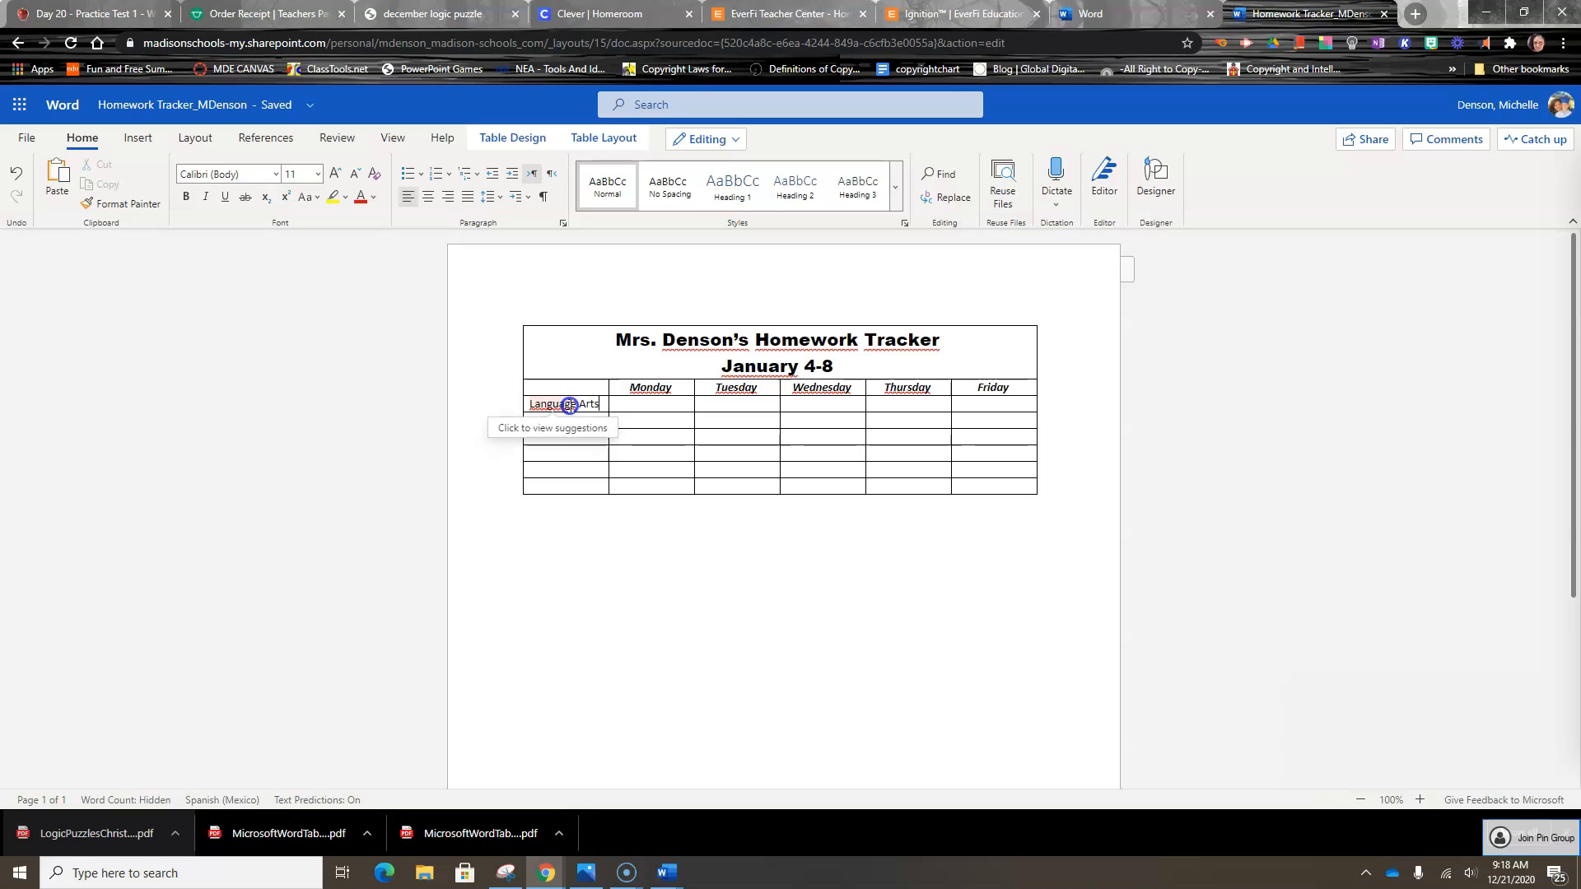
pyautogui.press('Return')
pyautogui.press('Return')
pyautogui.press('Return')
pyautogui.press('Return')
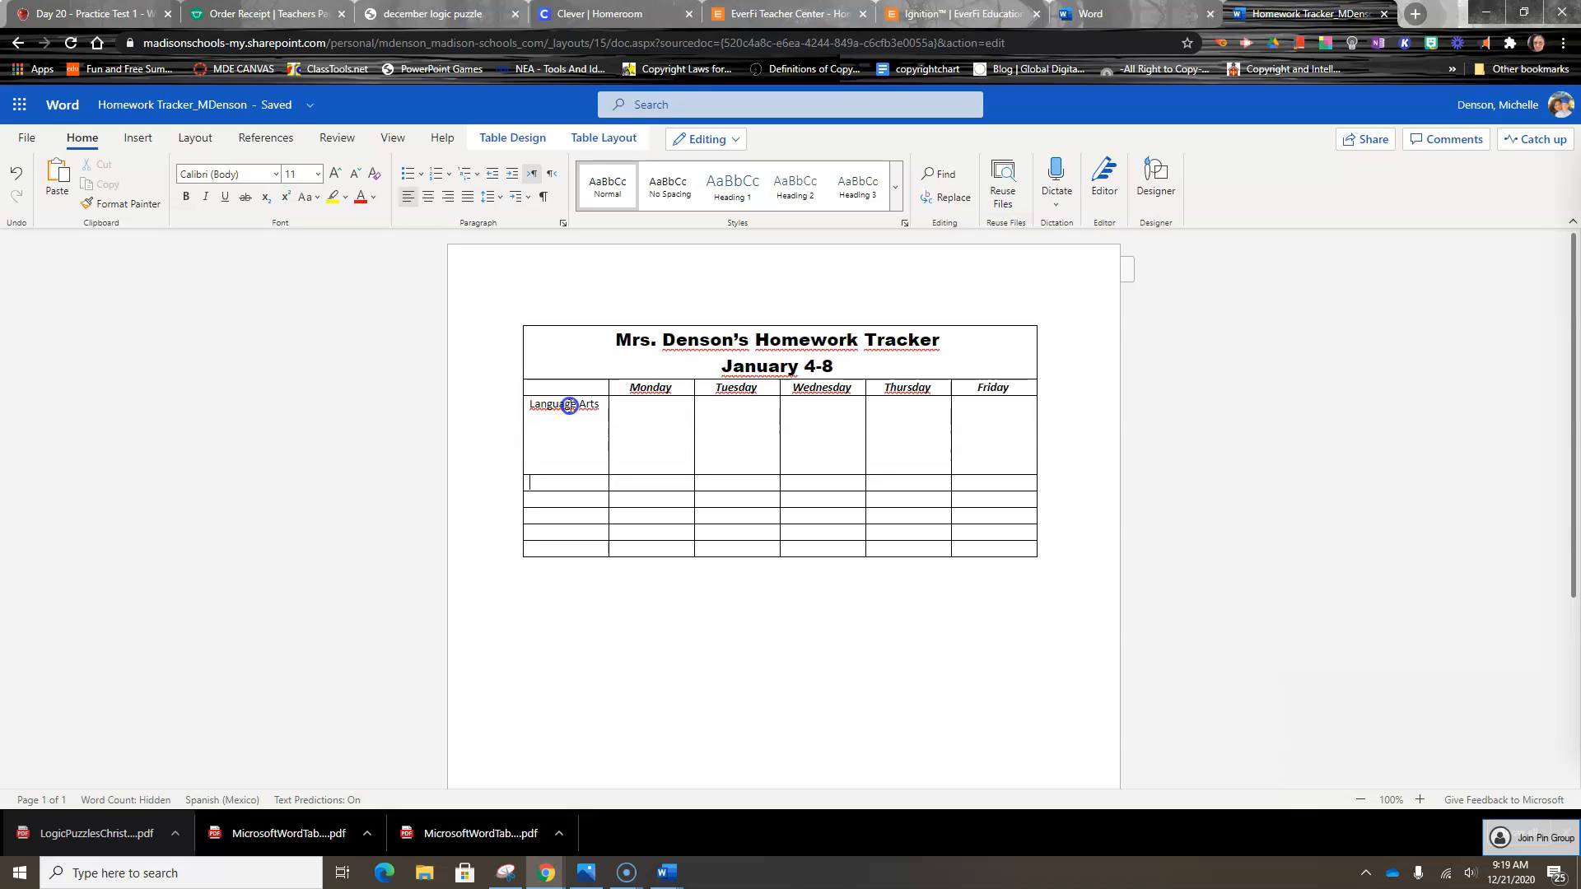
# - Enter "Science" in the first-column cell below Language Arts and add four blank lines under it
pyautogui.press('Down')
pyautogui.write('Science')
pyautogui.press('Return')
pyautogui.press('Return')
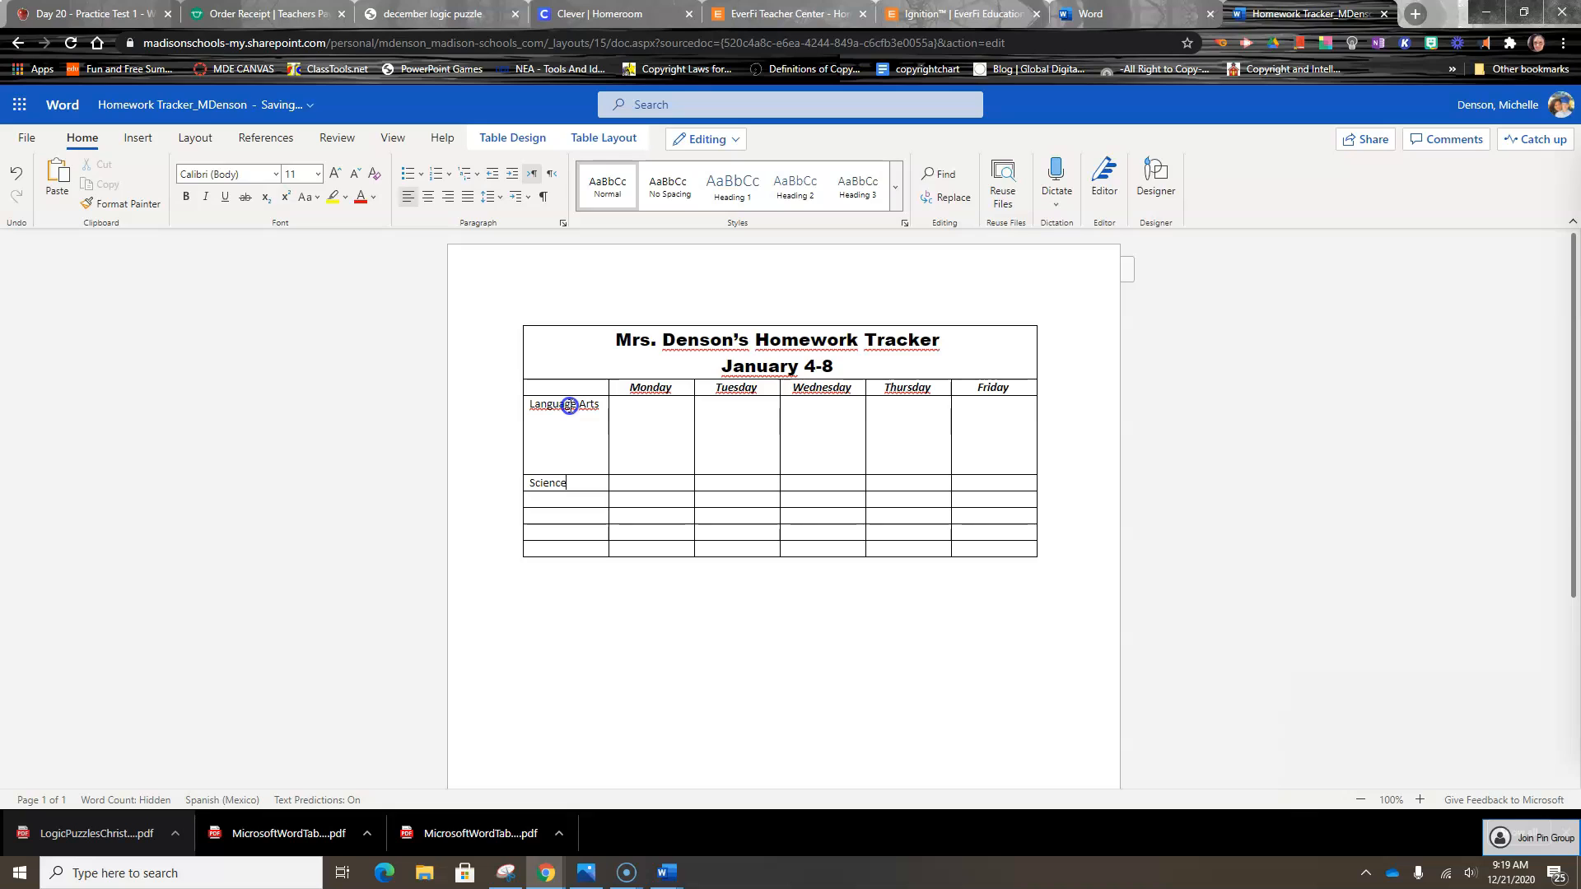
pyautogui.press('Return')
pyautogui.press('Return')
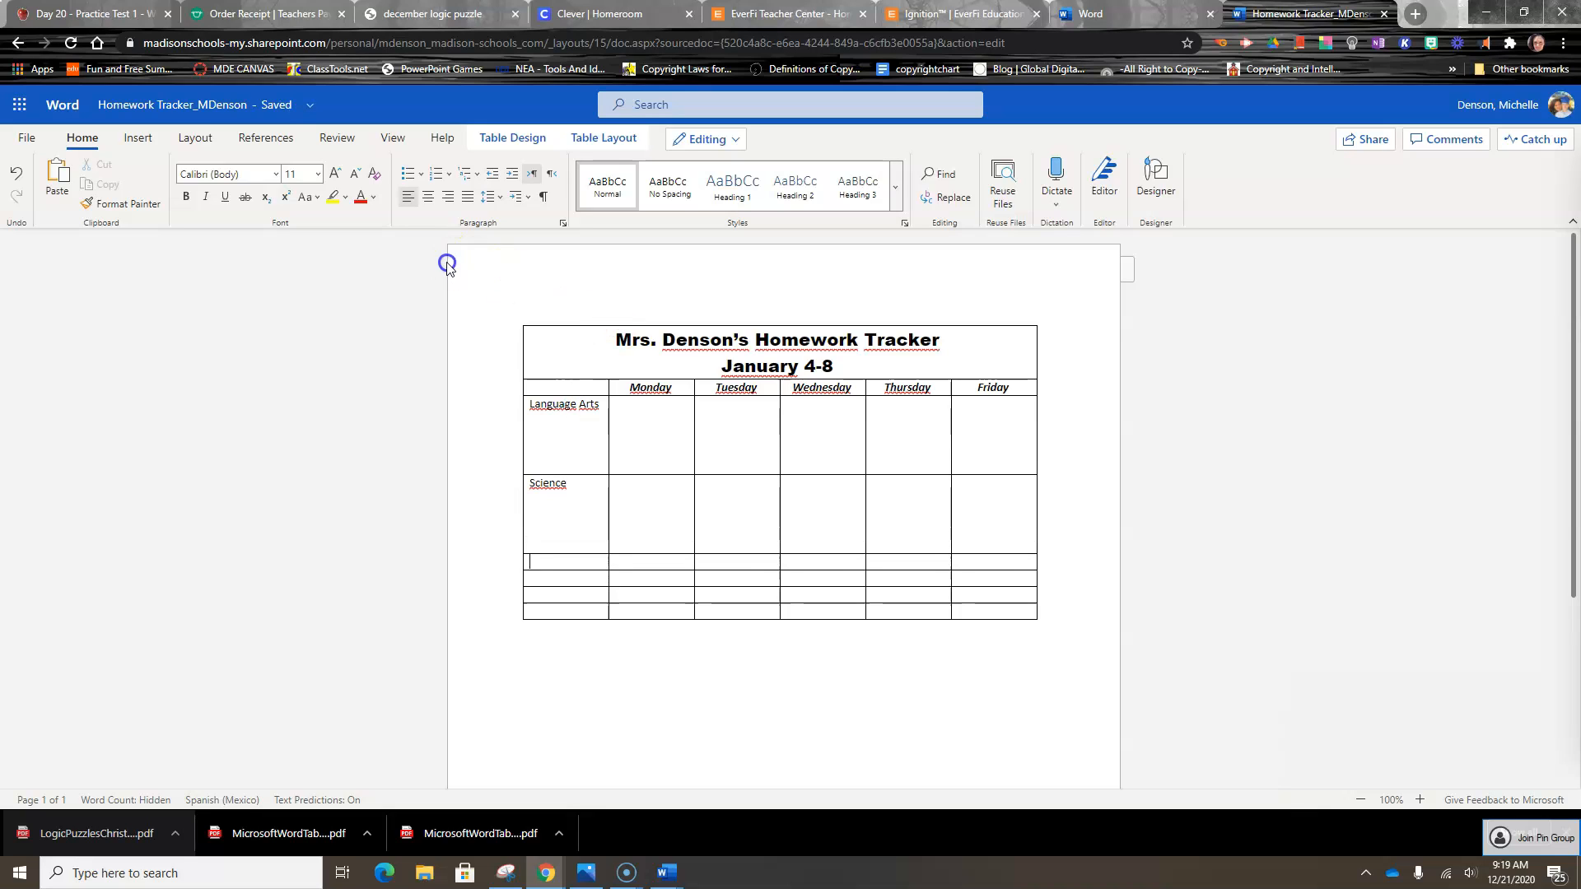
# - Enter "Social Studies" in the first-column cell below Science and add four blank lines under it
pyautogui.scroll(-2, 445, 280)
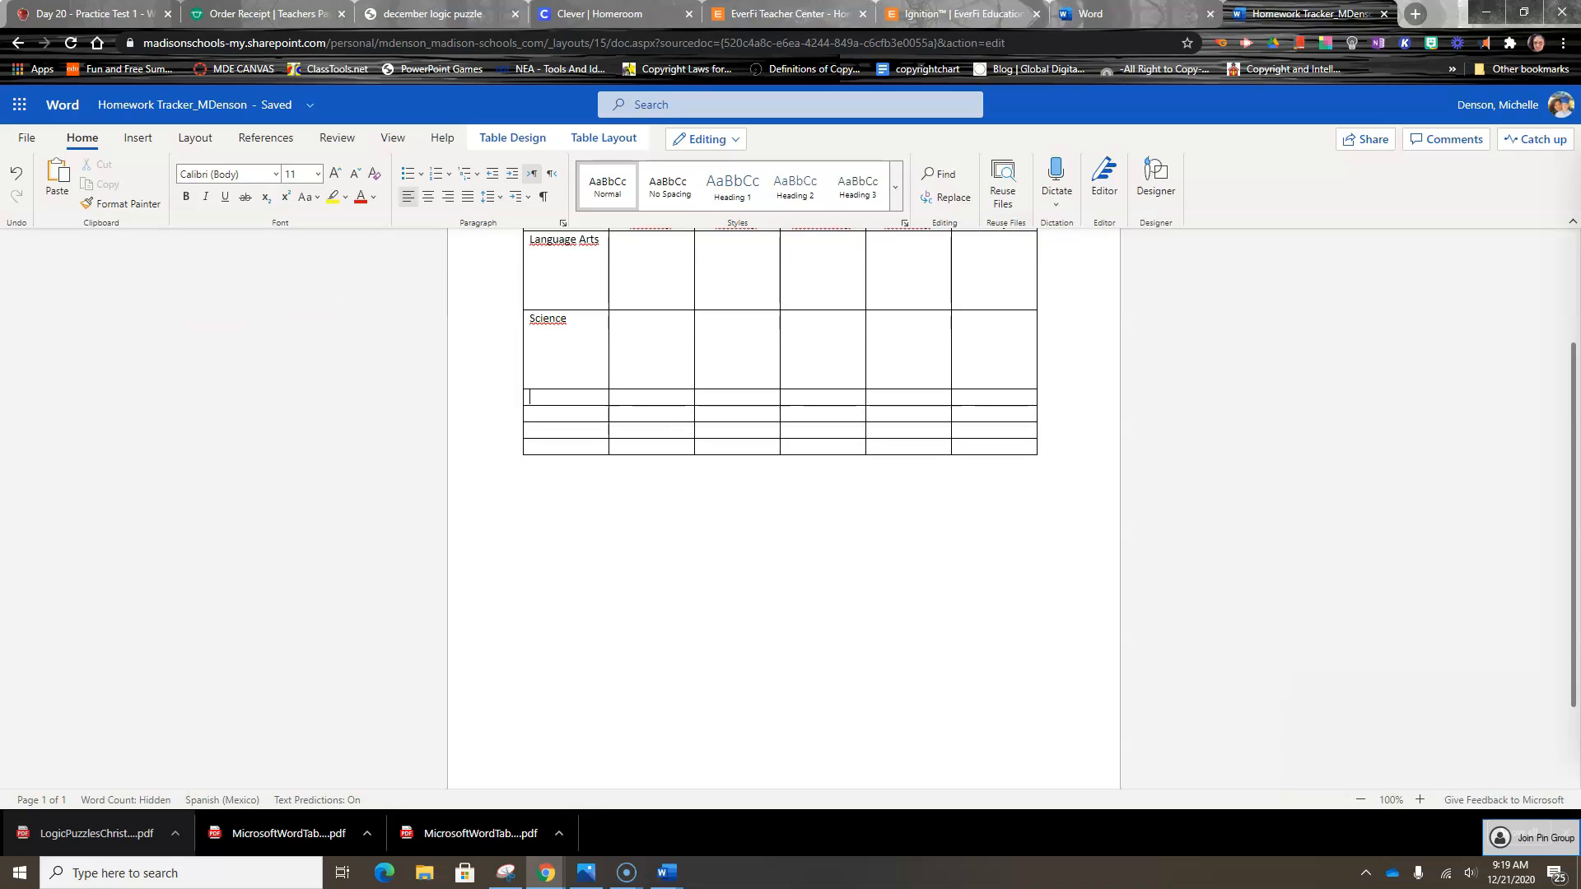
pyautogui.write('Social Studies')
pyautogui.press('Return')
pyautogui.press('Return')
pyautogui.press('Return')
pyautogui.press('Return')
# - Enter "Math" in the first-column cell below Social Studies and add four blank lines under it
pyautogui.write('Math')
pyautogui.press('Return')
pyautogui.press('Return')
pyautogui.press('Return')
pyautogui.press('Return')
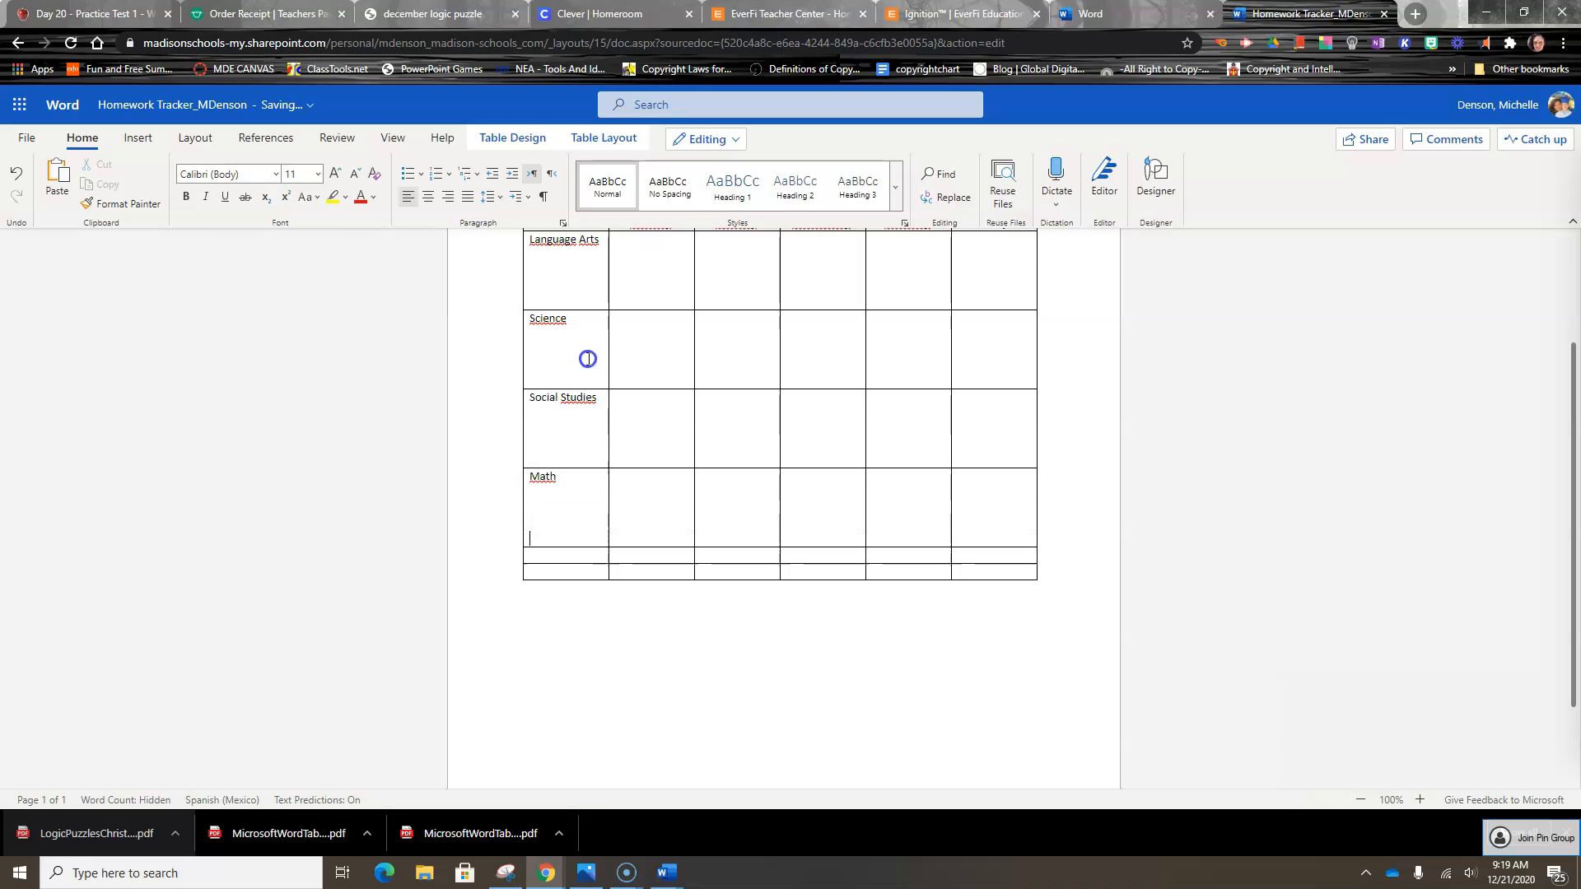
# - Enter "Cyber Foundations" in the first-column cell below Math and add two blank lines under it
pyautogui.write('Cyber Found')
pyautogui.write('ati')
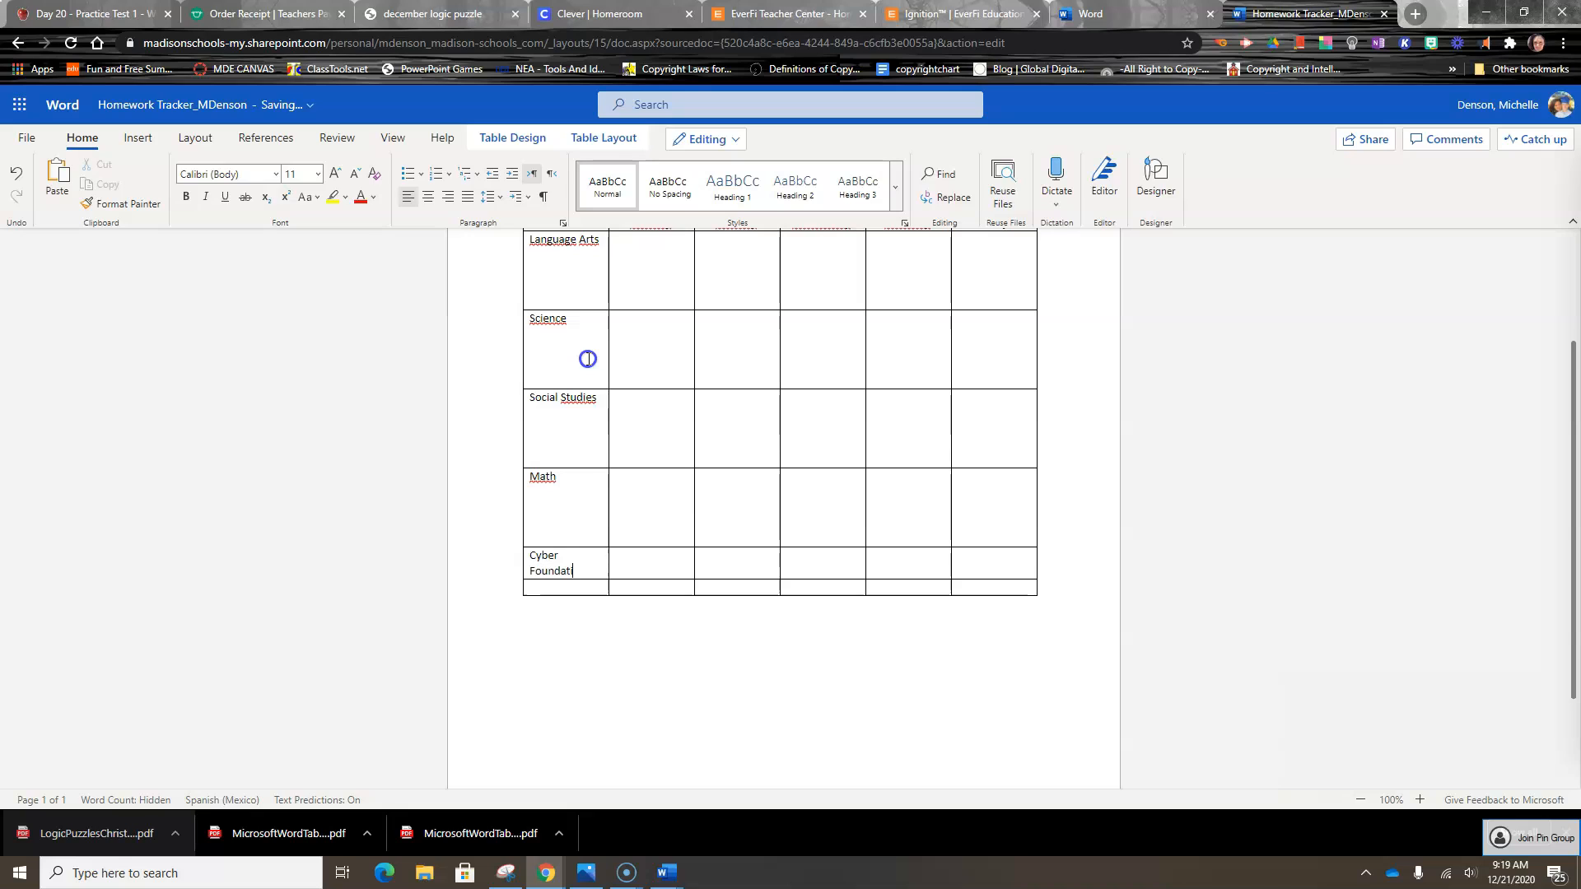
pyautogui.write('ons')
pyautogui.press('Return')
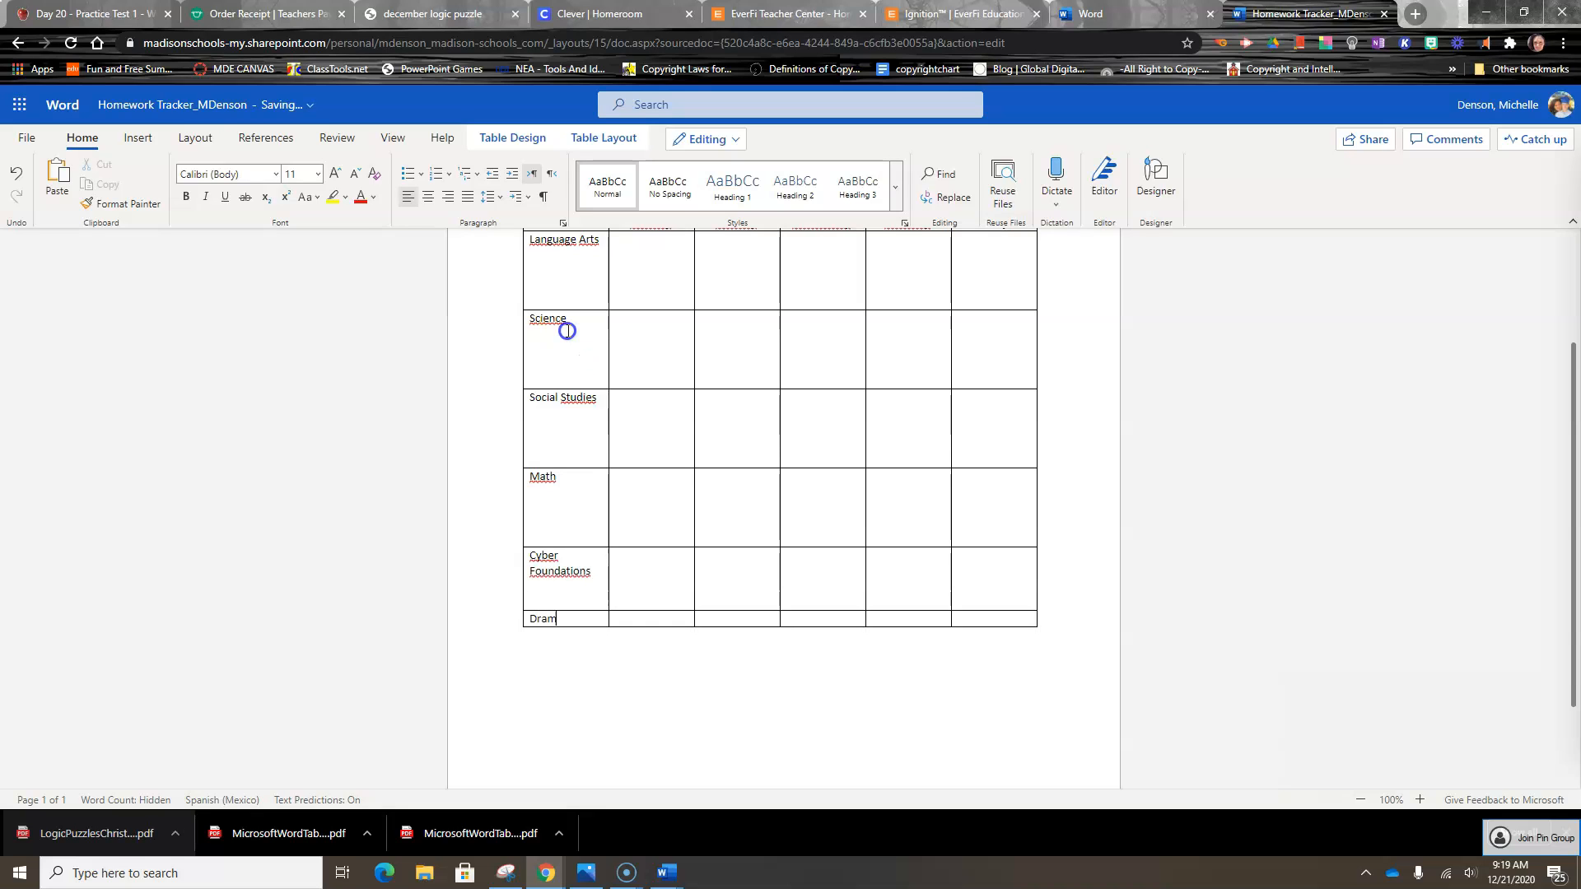
# - Enter "Drama" with four blank lines in the last first-column cell, and add one more blank line under Cyber Foundations
pyautogui.write('Drama')
pyautogui.press('Return')
pyautogui.press('Return')
pyautogui.press('Return')
pyautogui.press('Return')
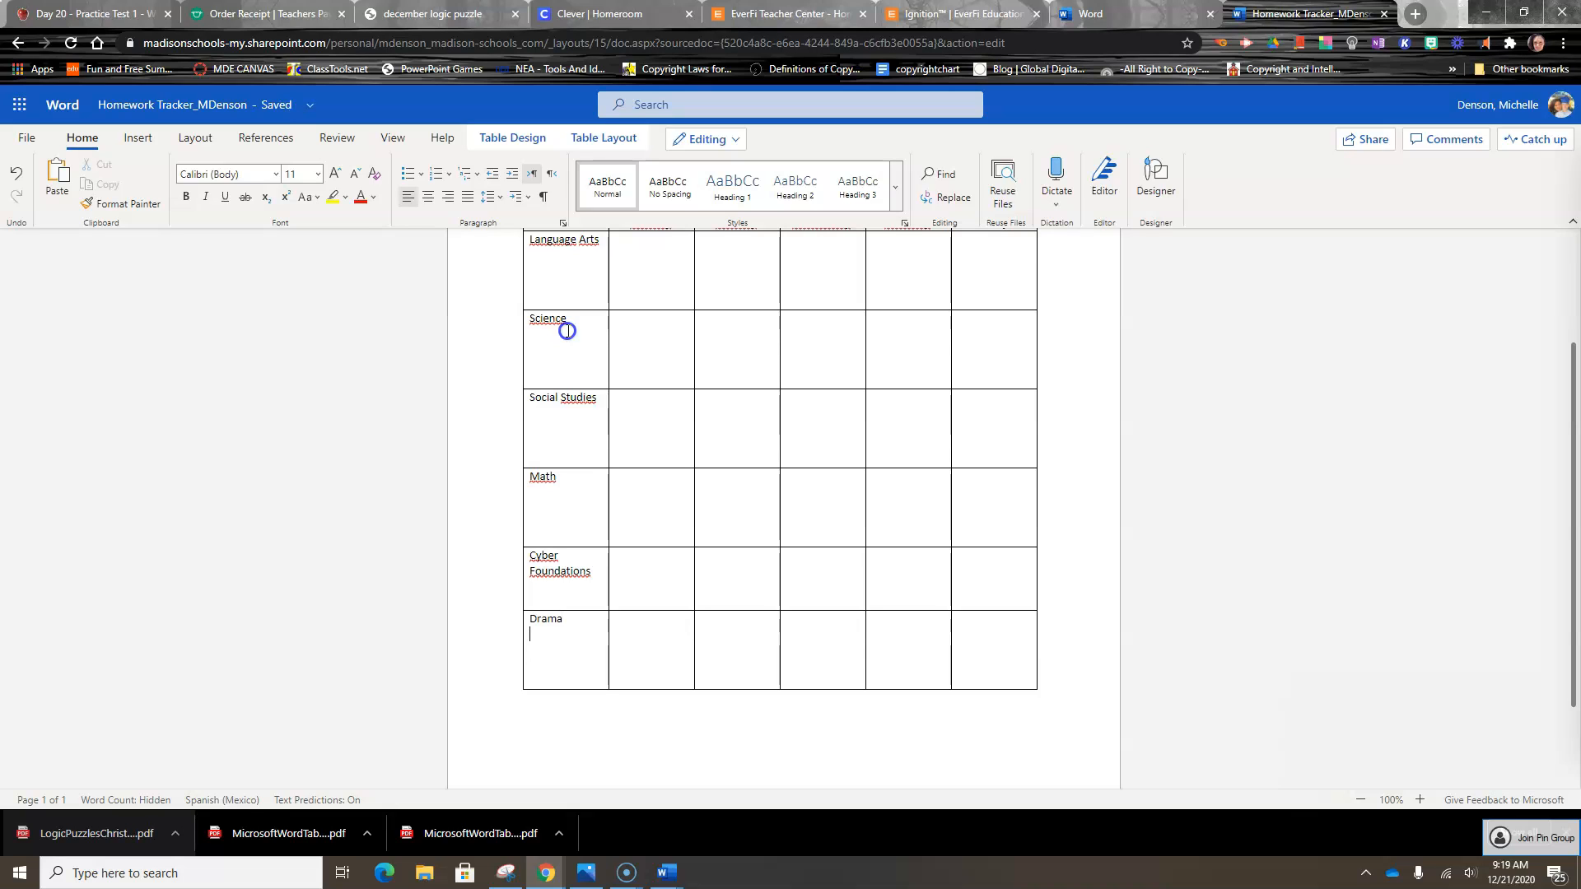
pyautogui.press('Return')
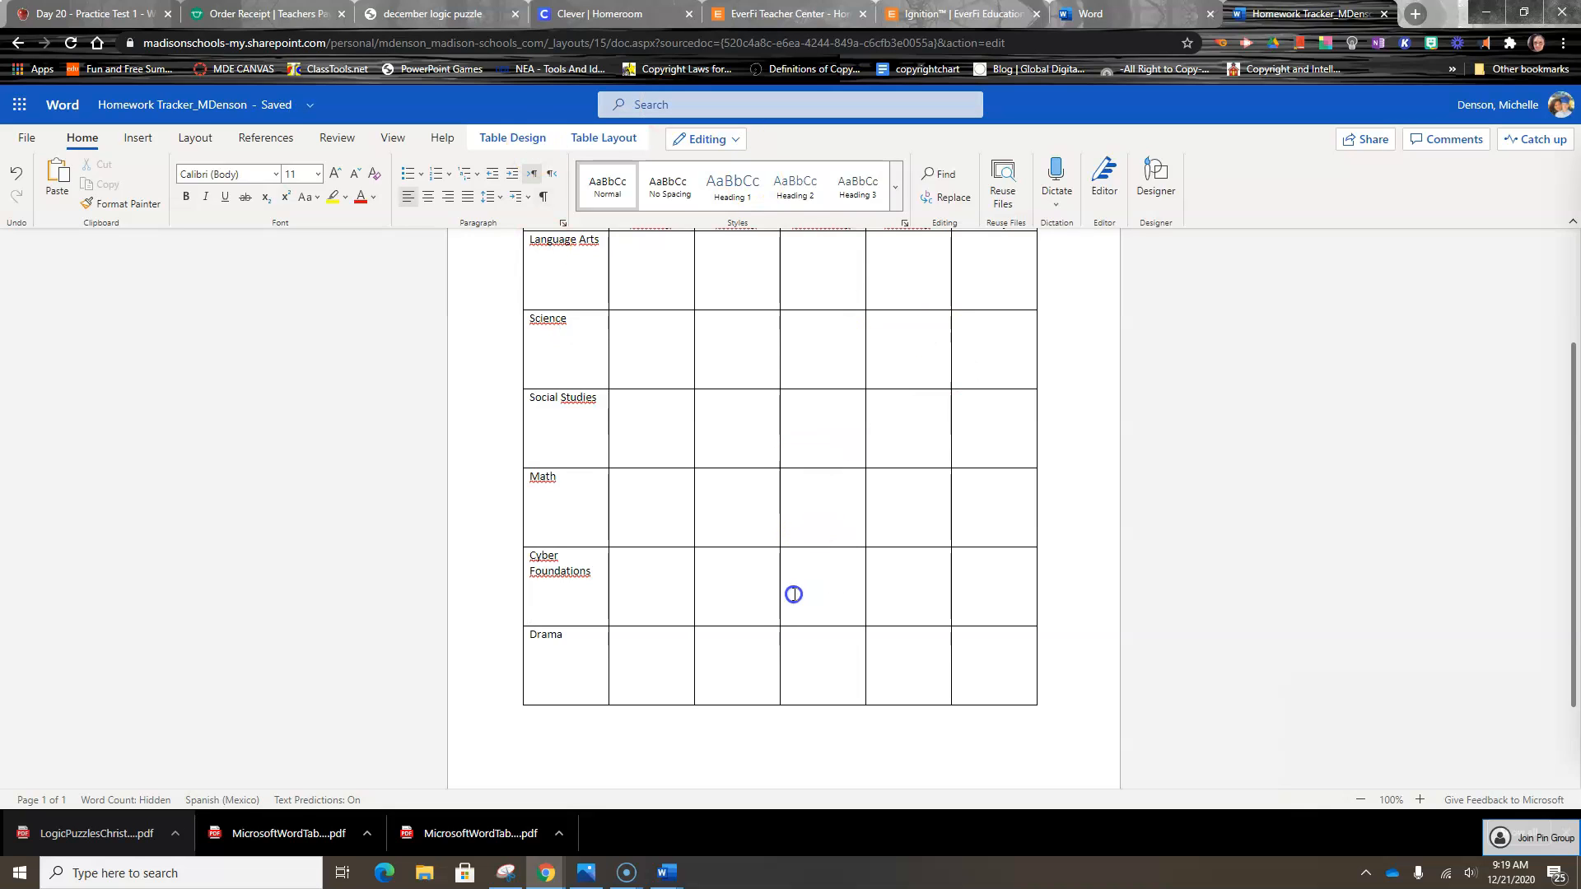
# - Format all the subject names in the first column, Language Arts through Drama, in Courier New at size 12
pyautogui.moveTo(574, 641); pyautogui.dragTo(546, 431)
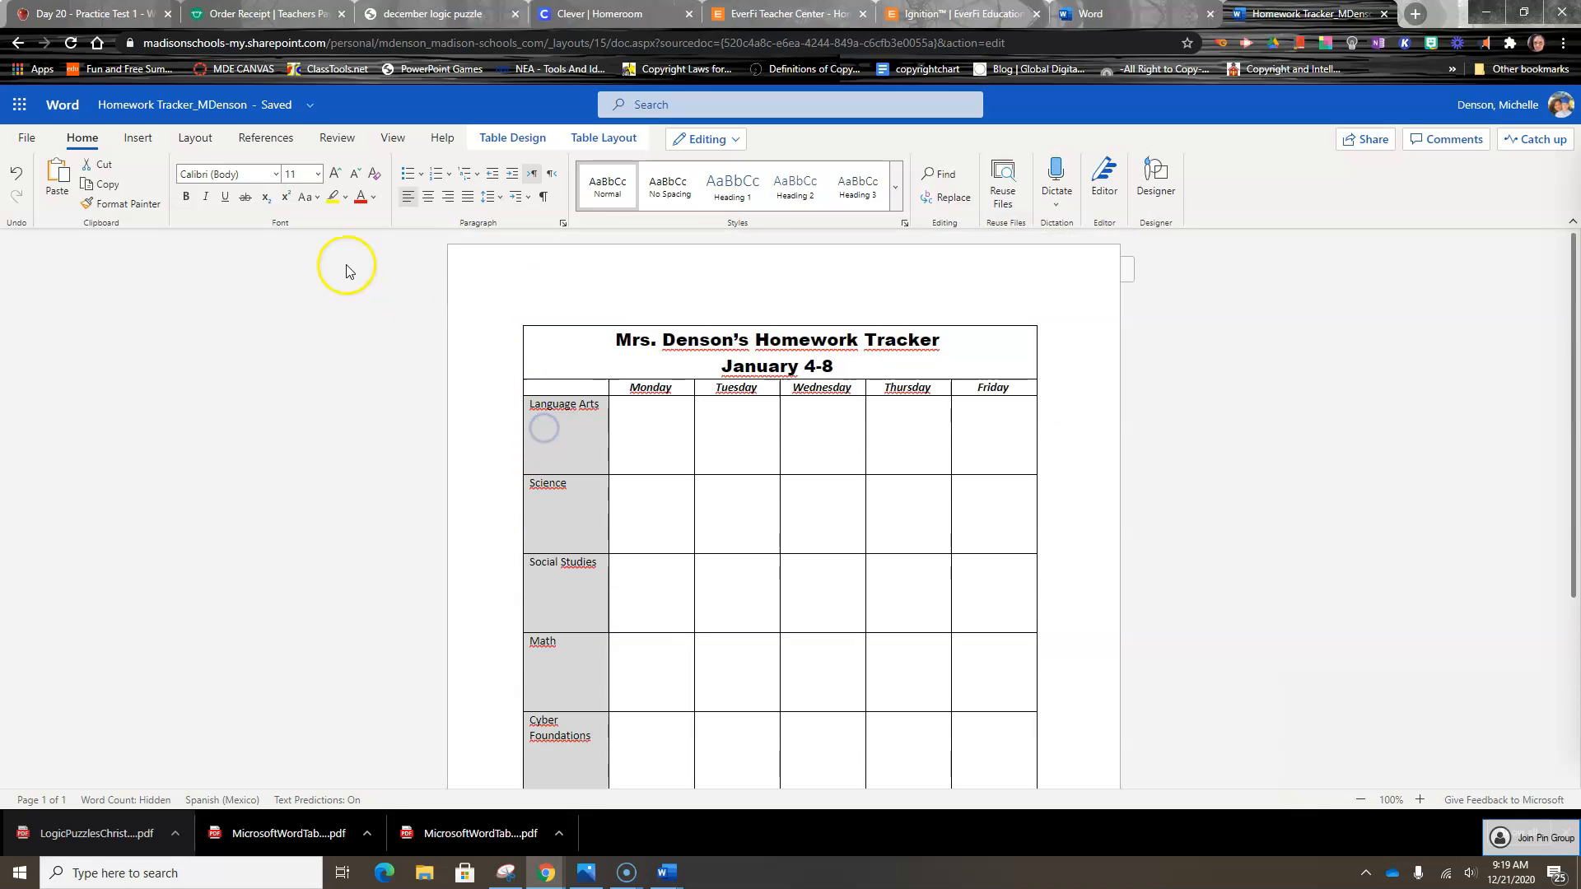
pyautogui.click(274, 175)
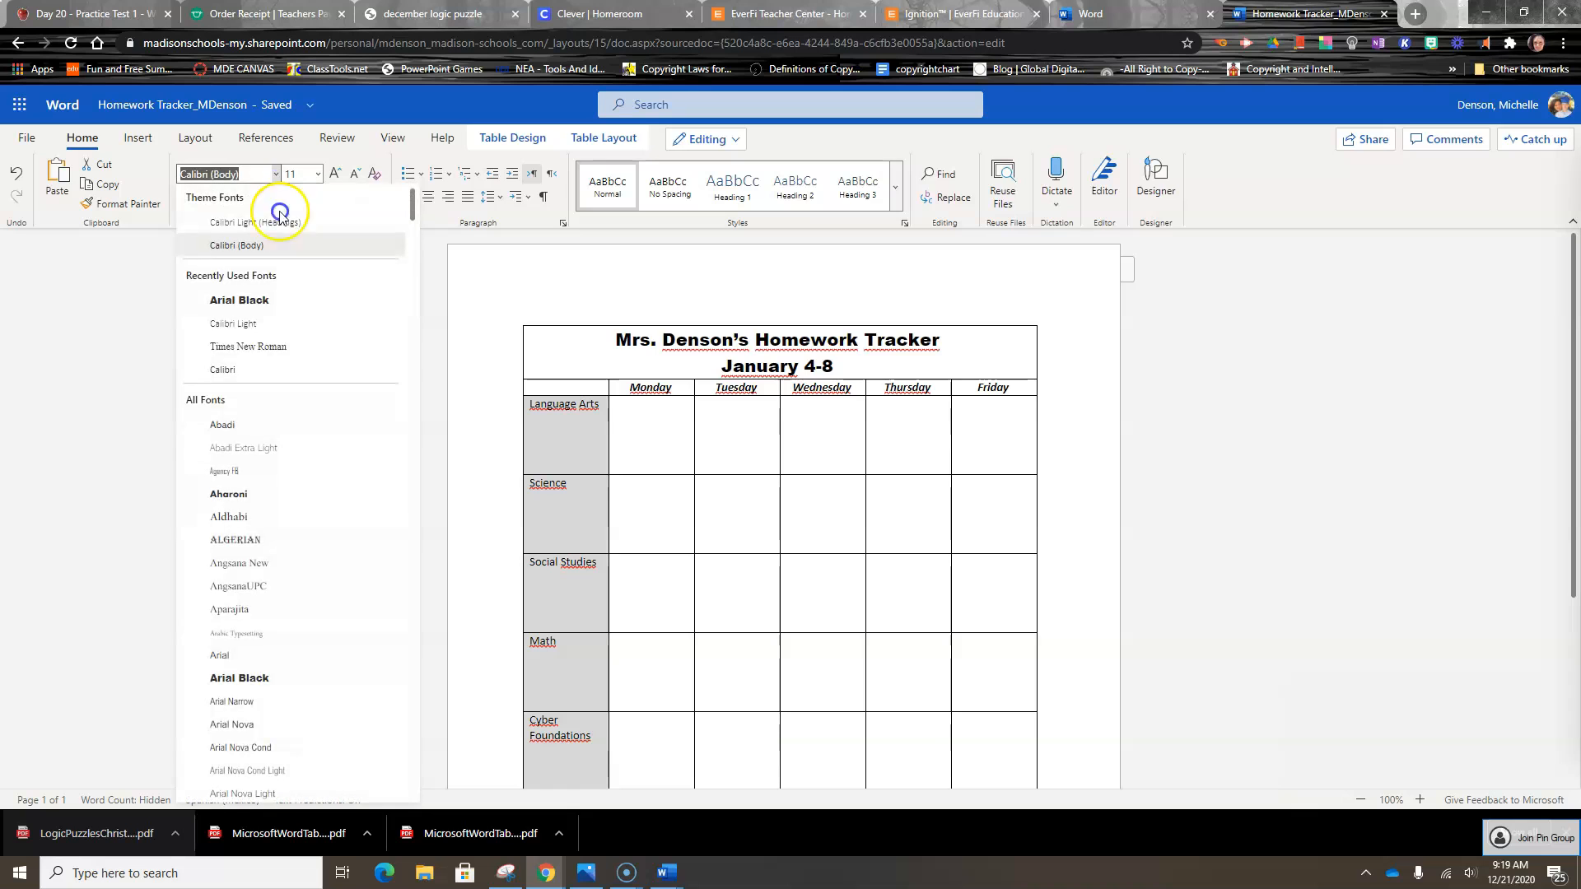
pyautogui.scroll(-3, 334, 626)
pyautogui.scroll(-5, 330, 642)
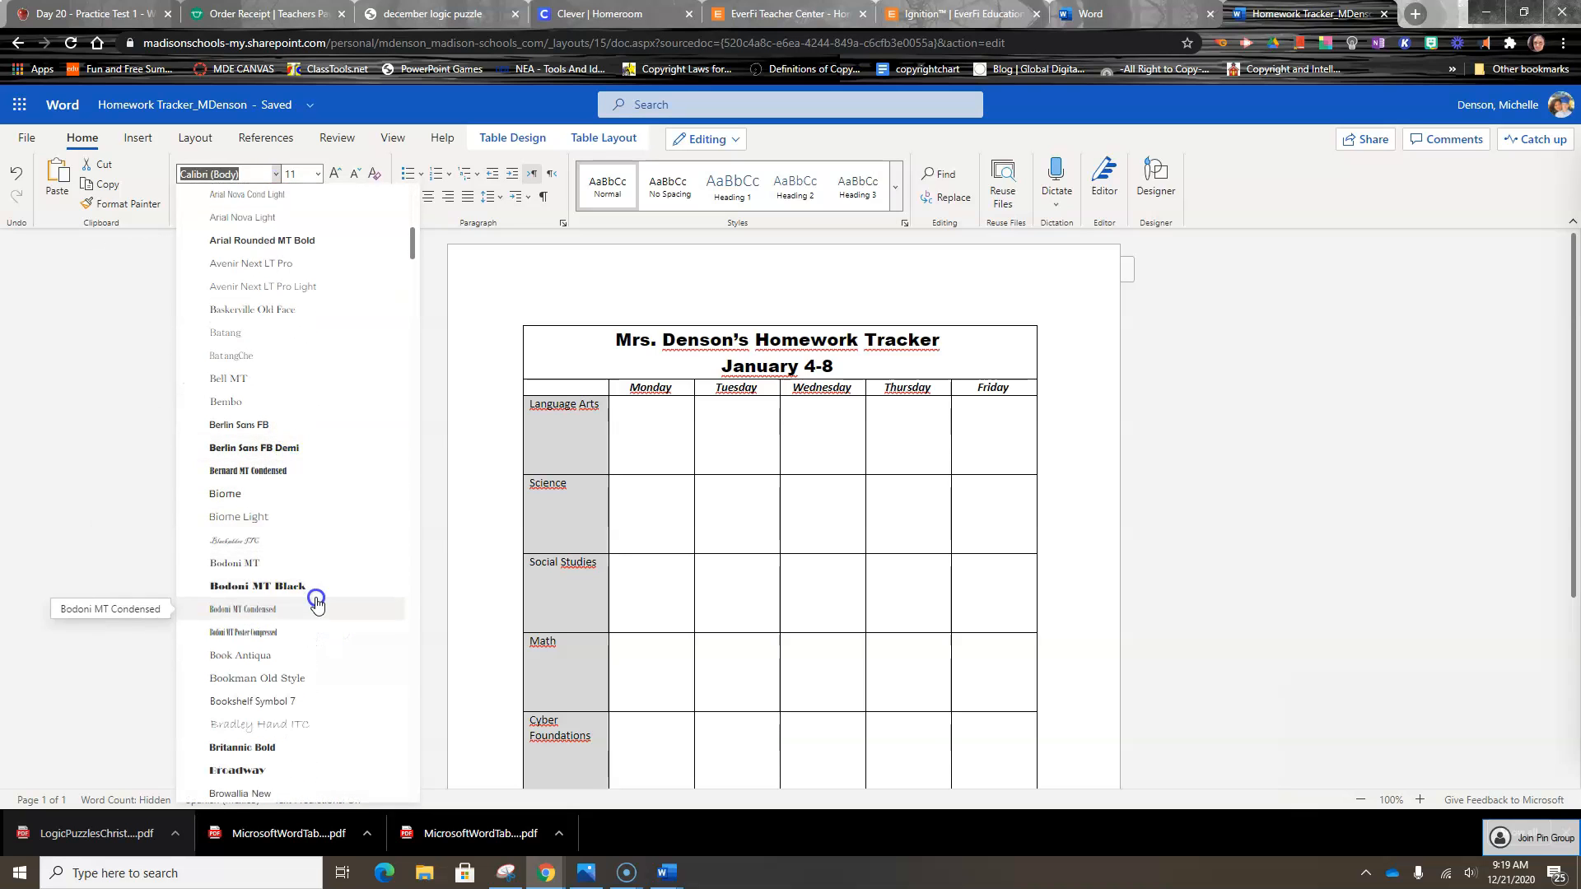
pyautogui.scroll(-4, 313, 601)
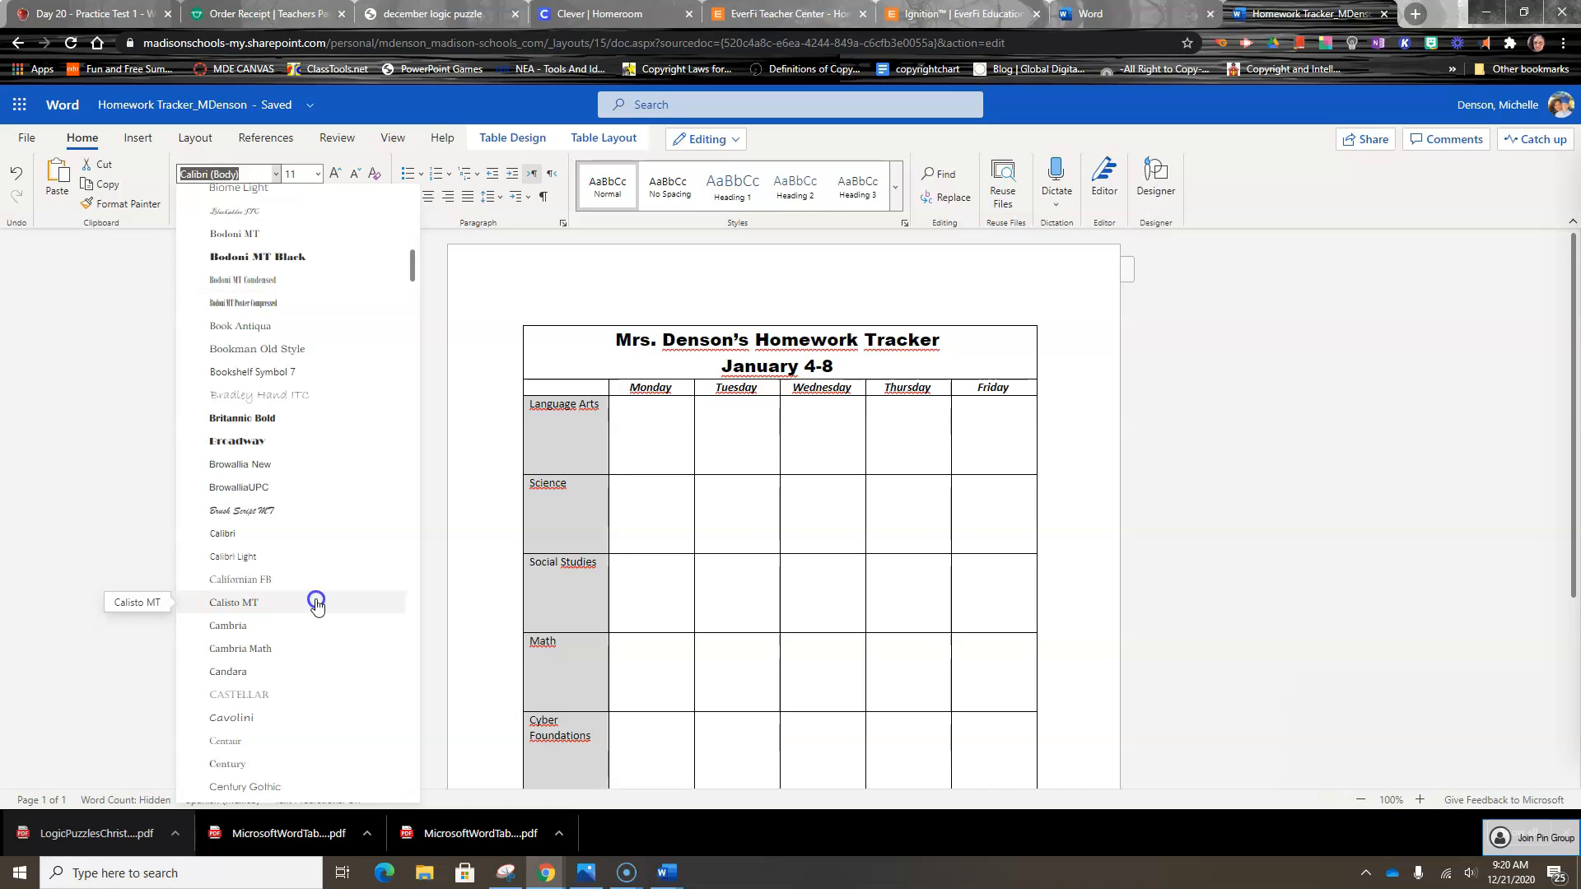
pyautogui.scroll(-5, 317, 604)
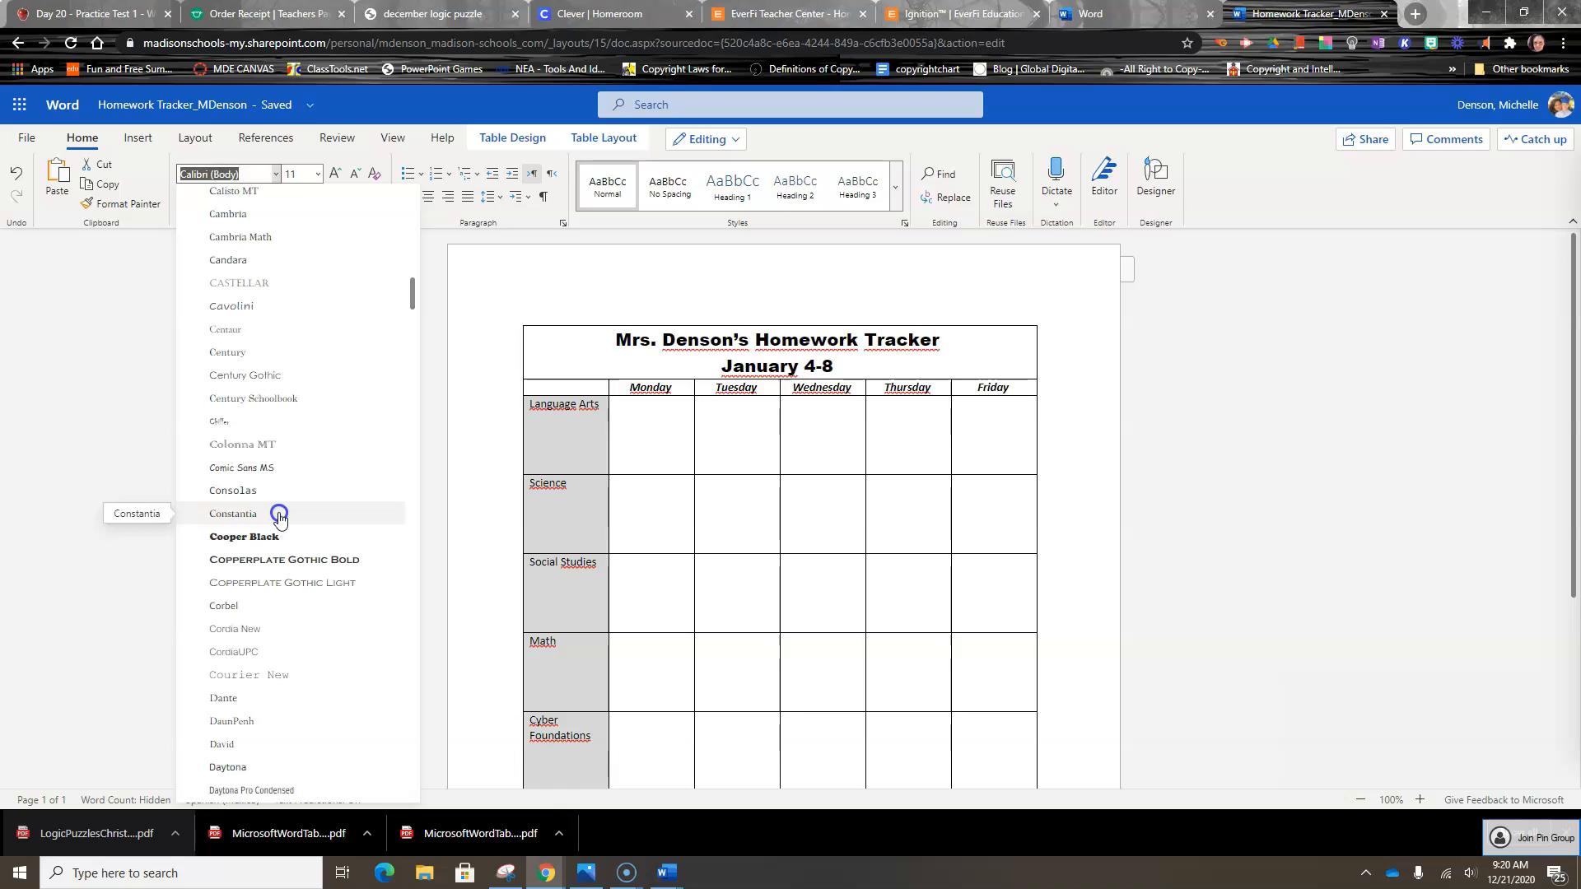
pyautogui.click(306, 674)
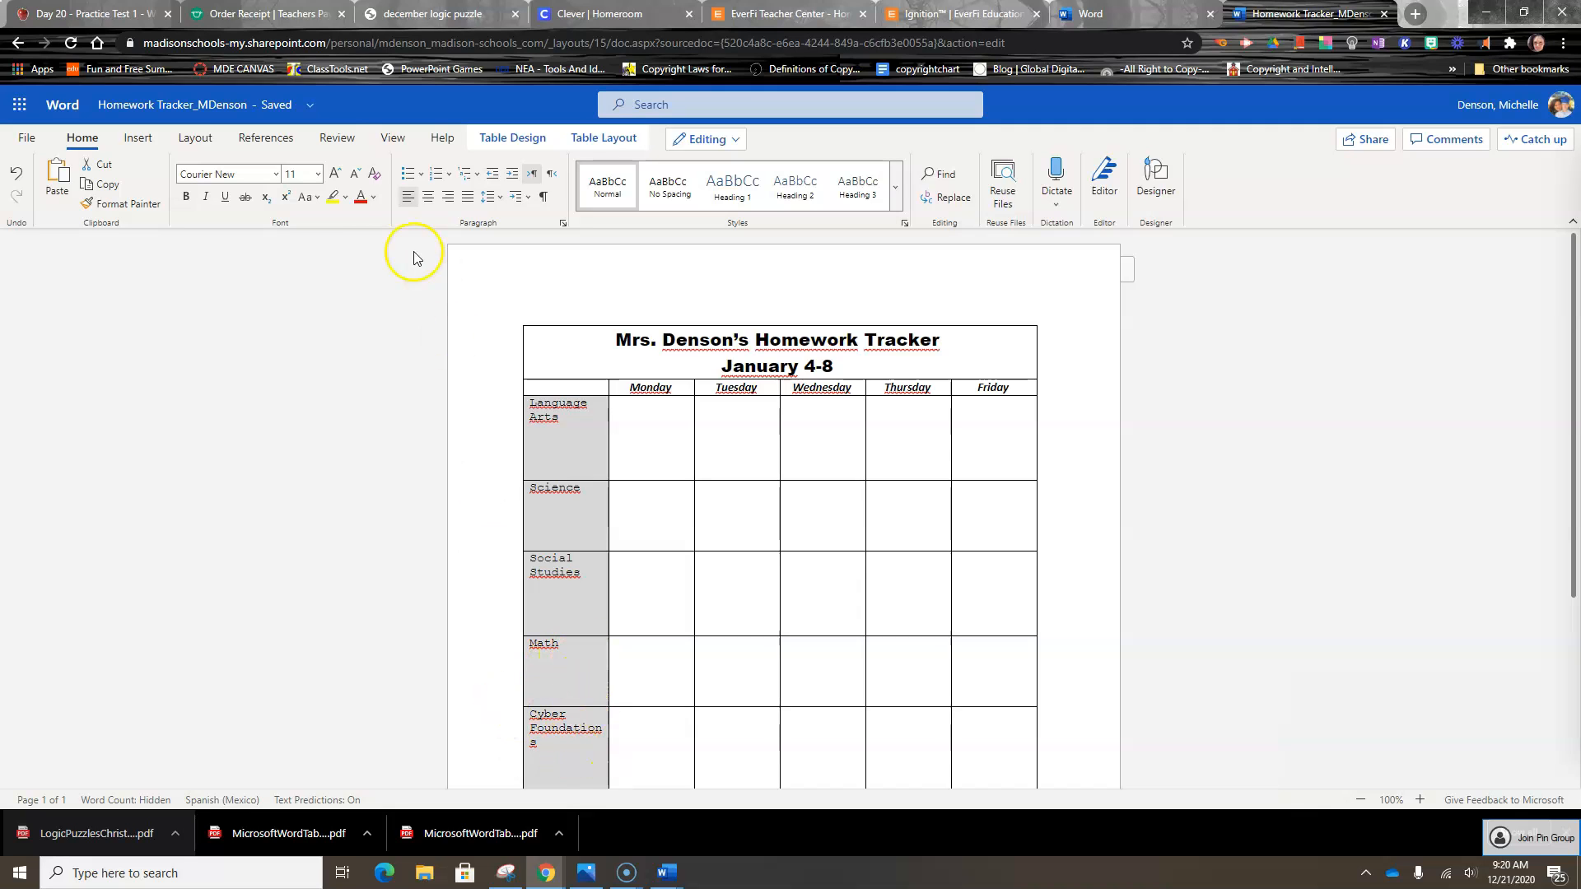
pyautogui.click(318, 176)
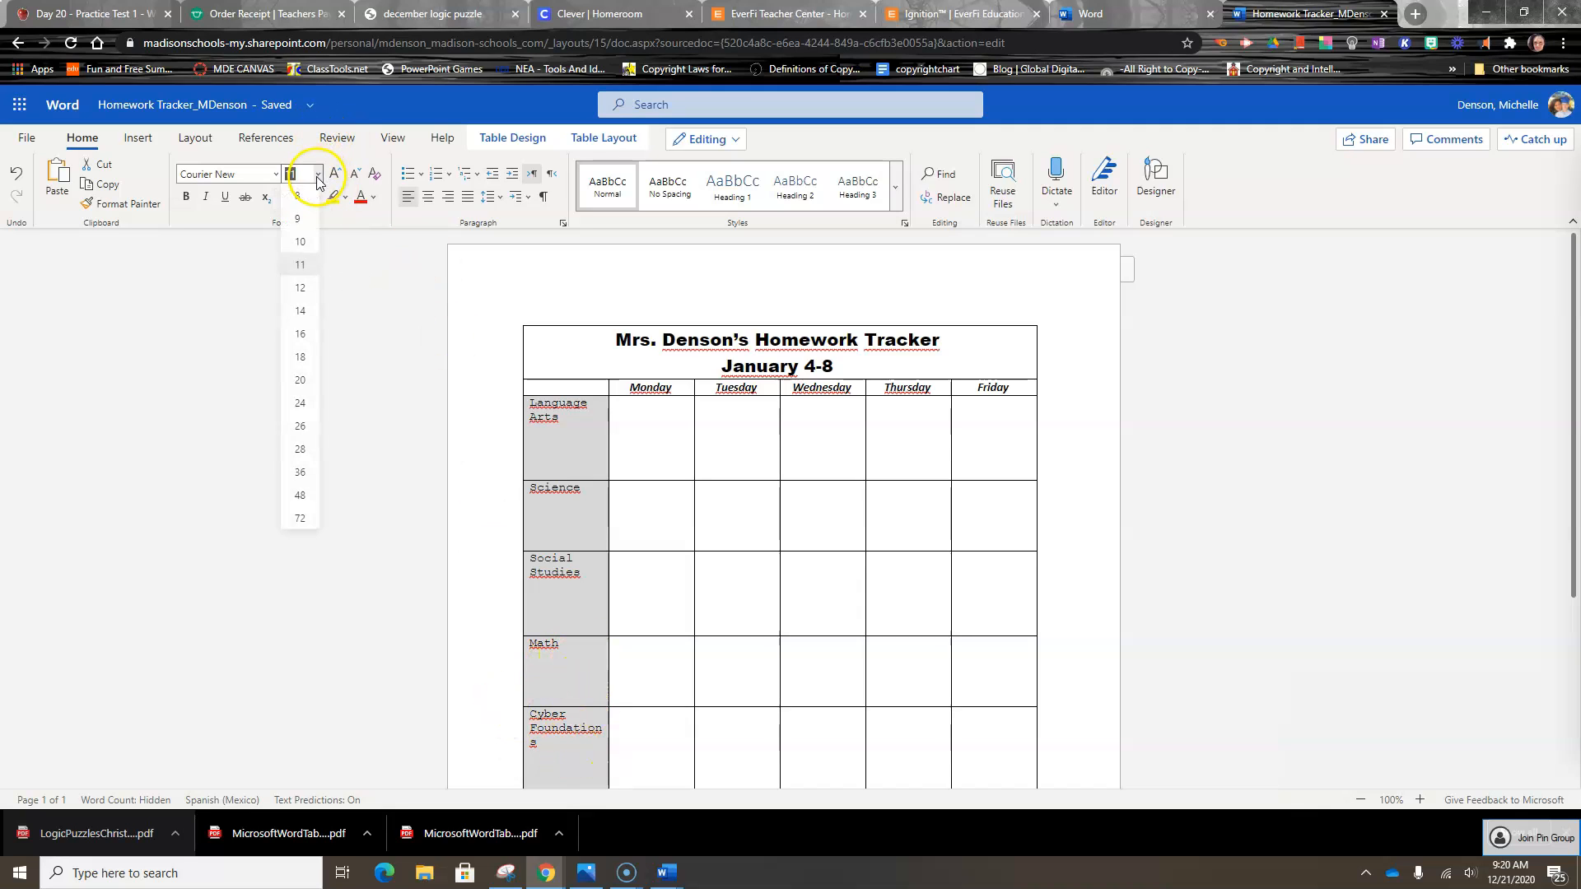
pyautogui.click(303, 288)
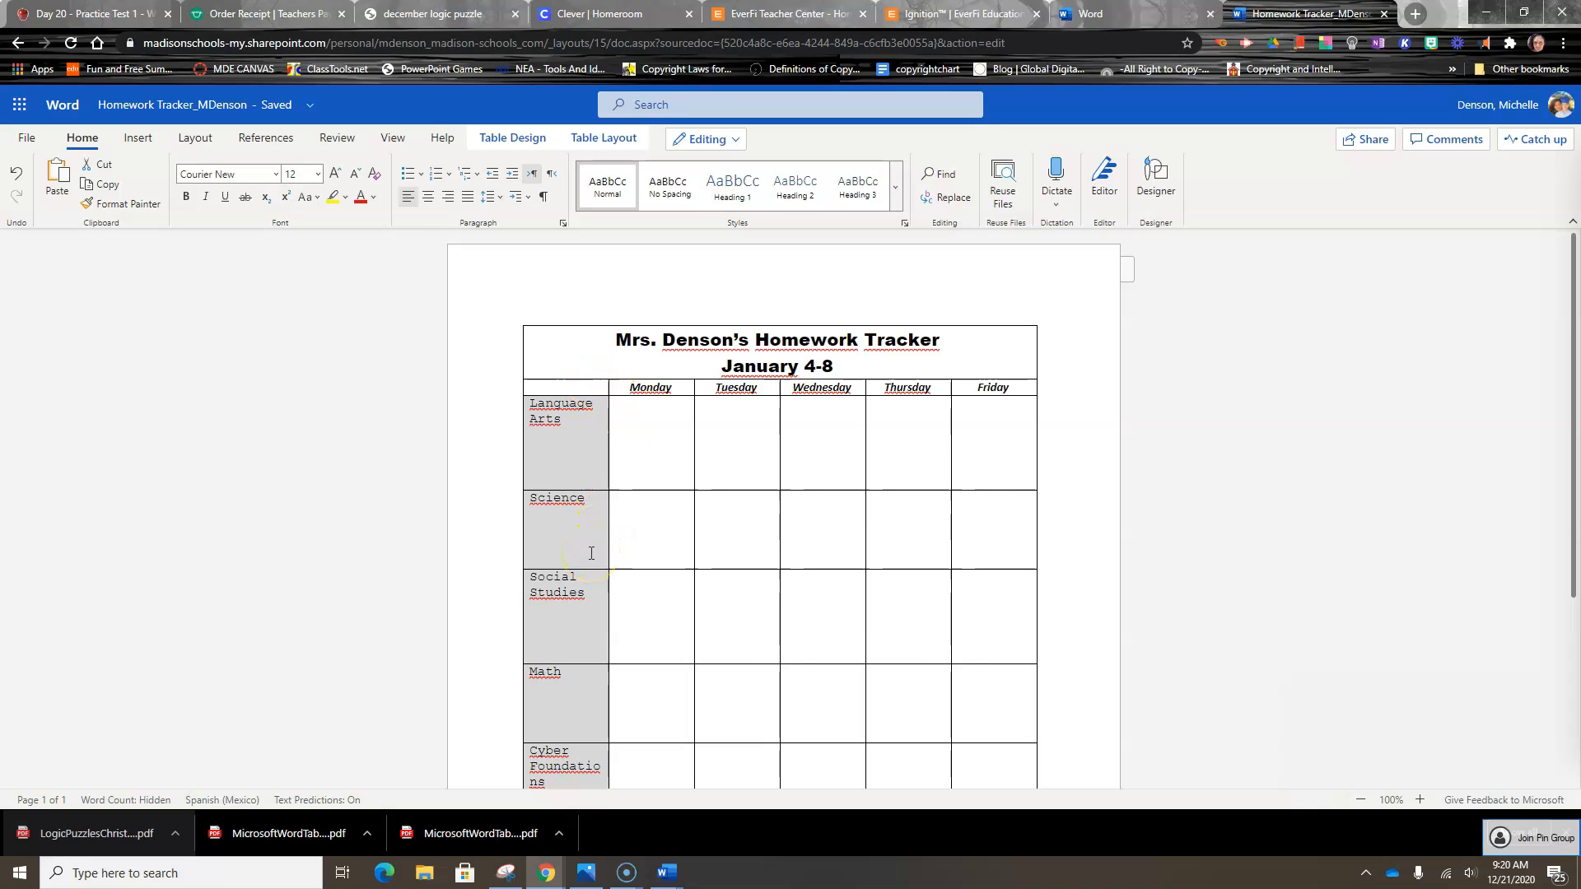
# - Change the selected subject names in the first column to the Aparajita font at size 16
pyautogui.click(275, 174)
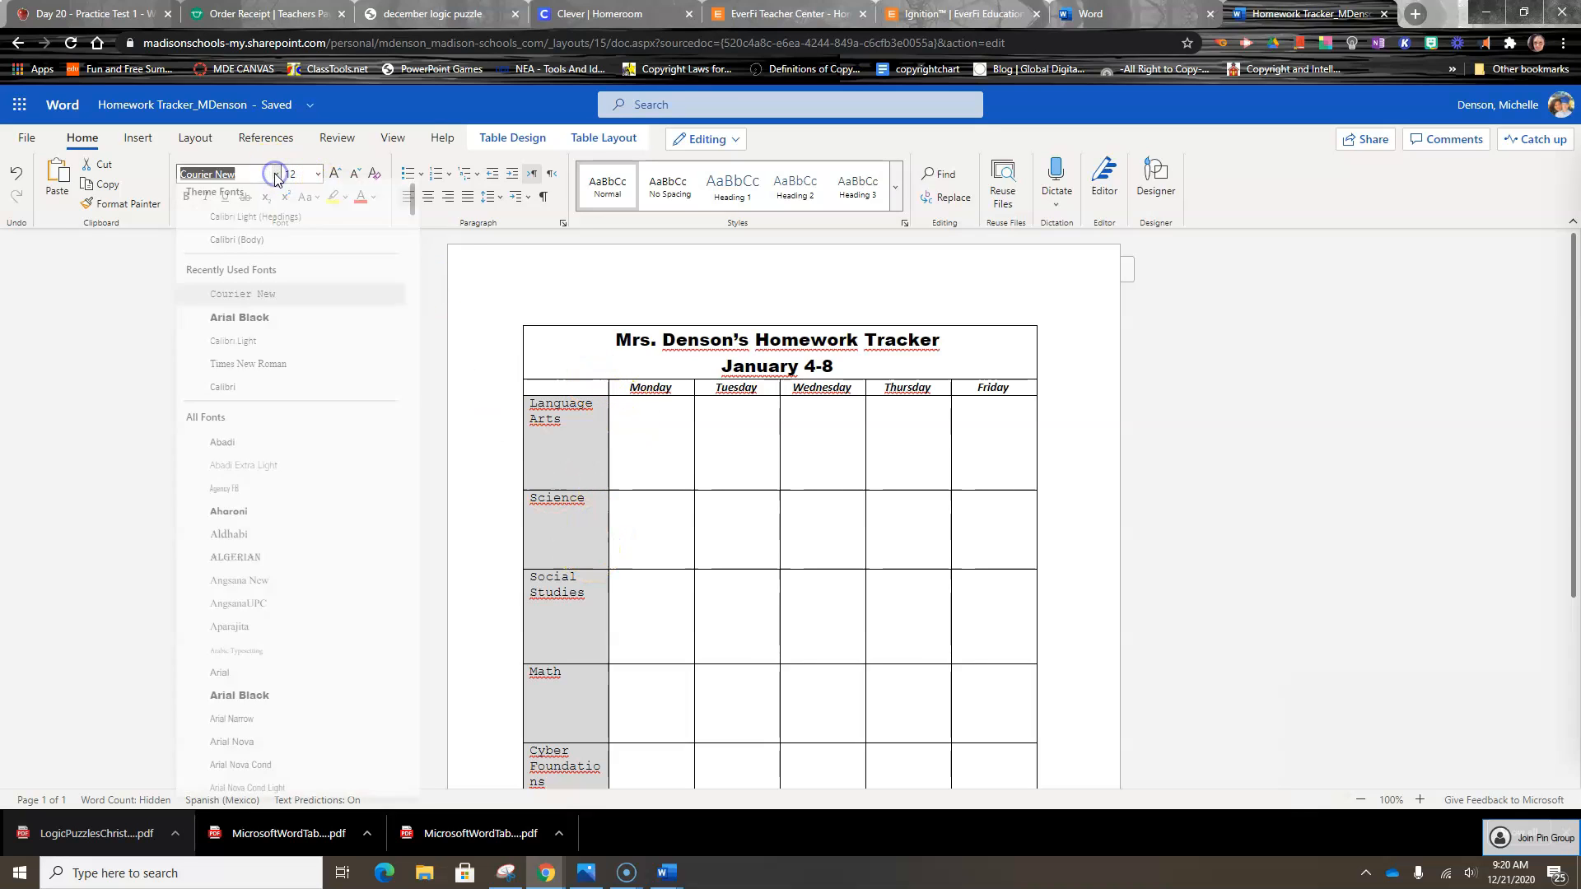
pyautogui.click(277, 642)
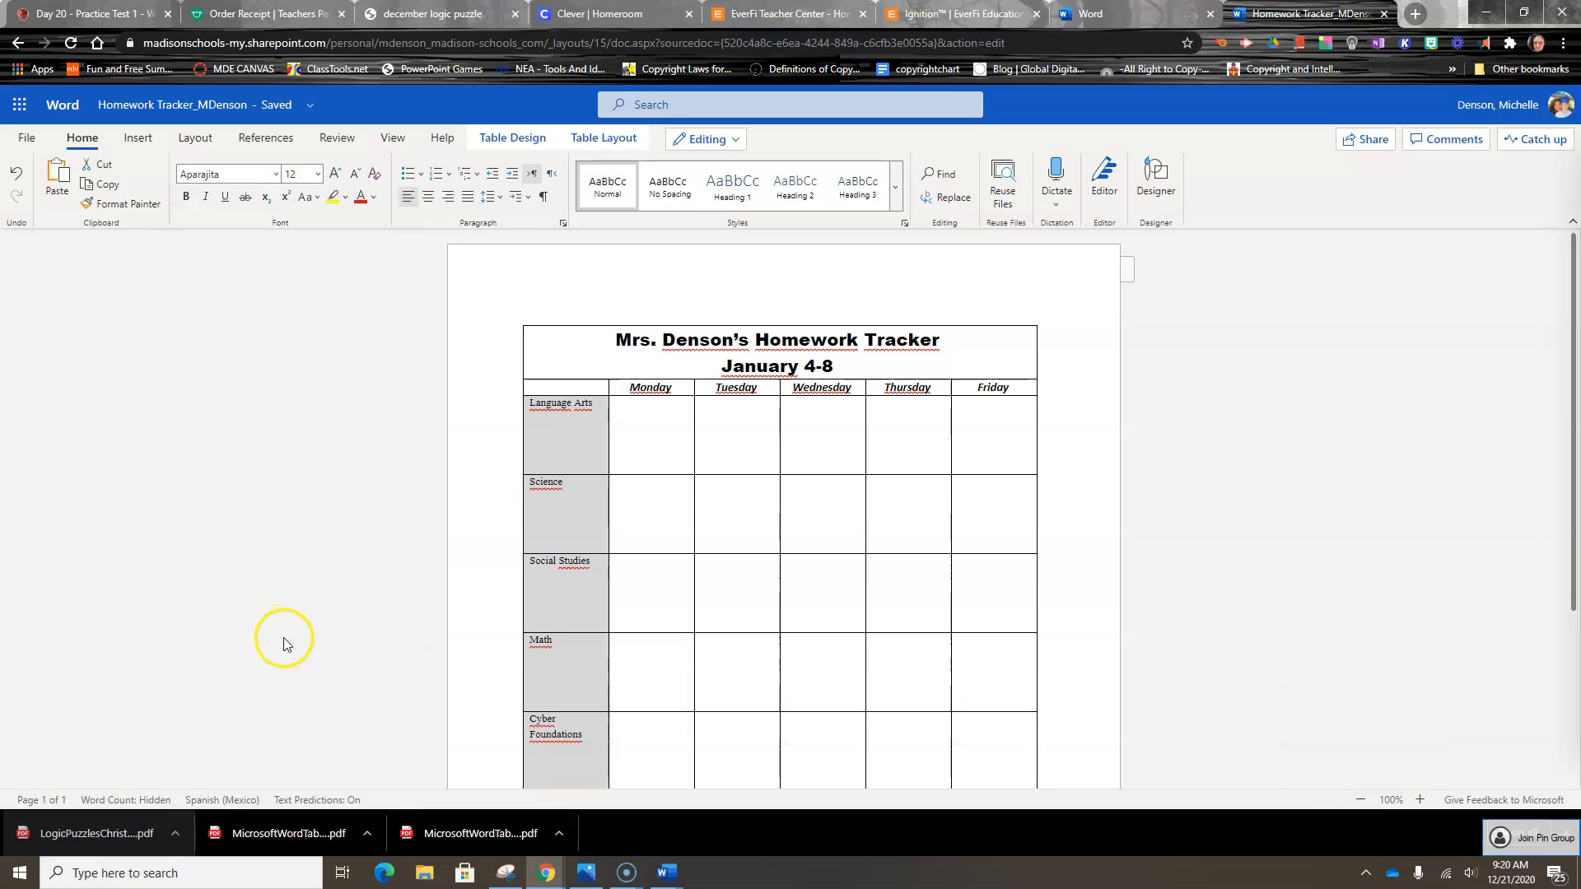
pyautogui.click(318, 173)
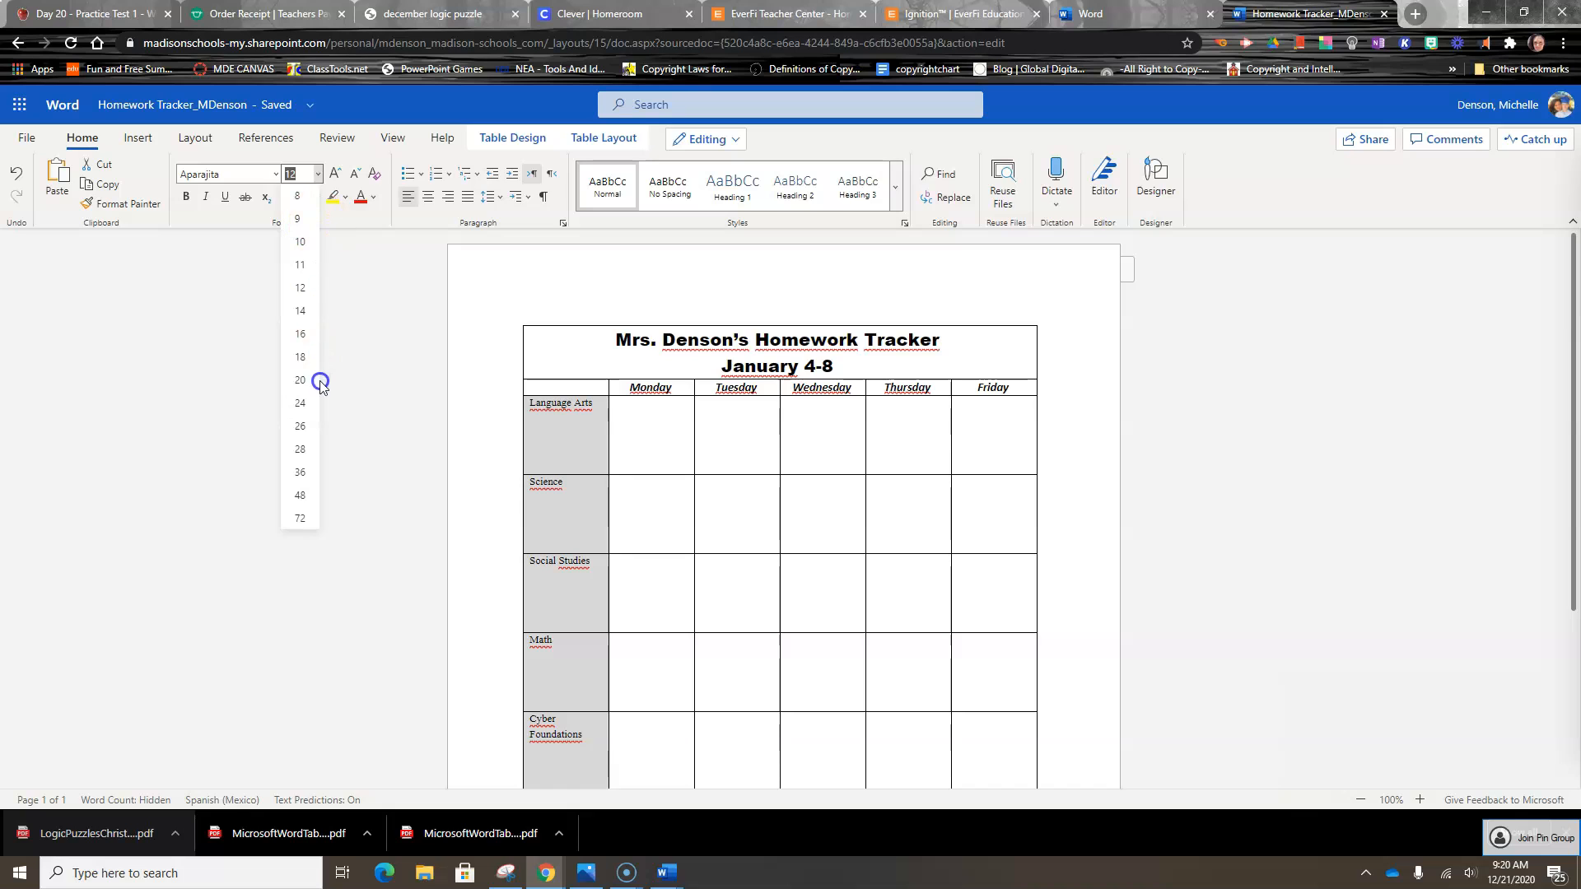
pyautogui.click(305, 341)
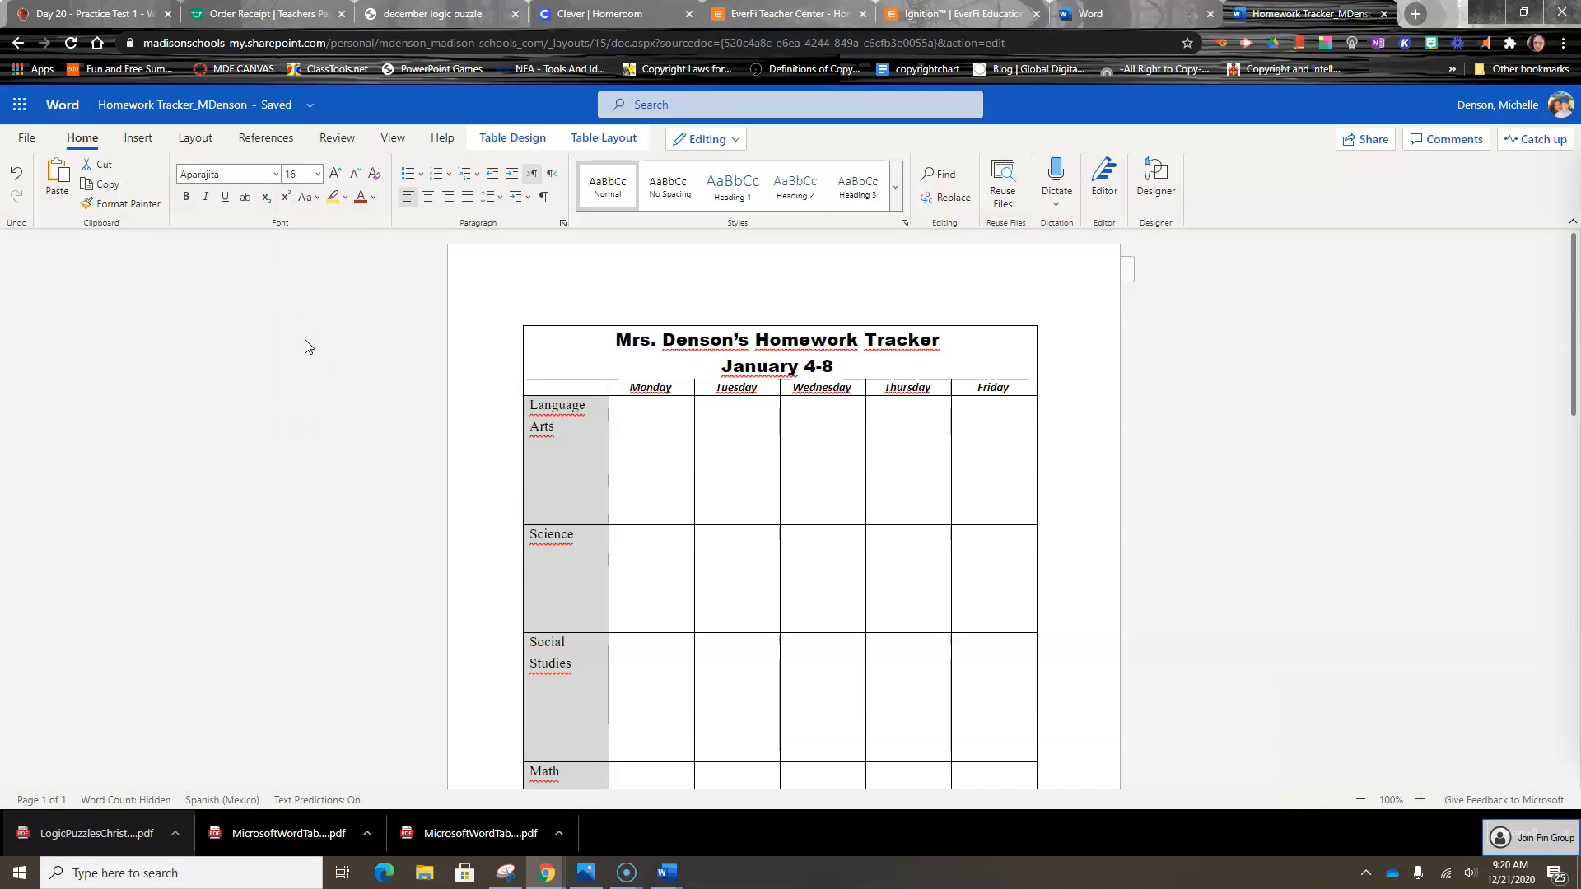
# - Reduce the subject names in the first column to size 14 and center them in their cells
pyautogui.scroll(-5, 555, 509)
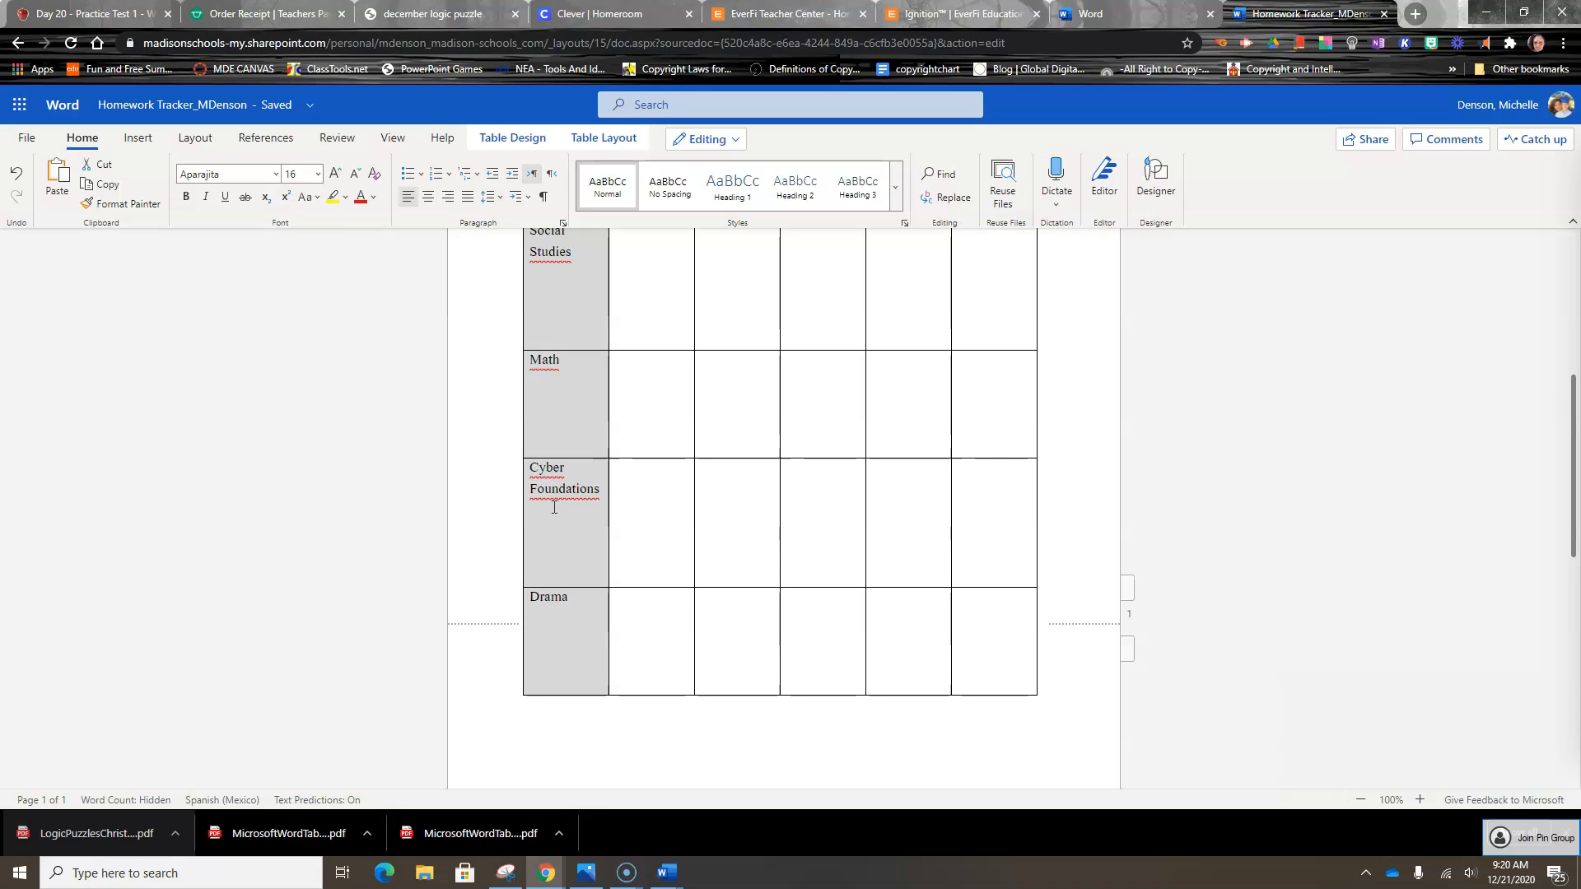
pyautogui.click(551, 691)
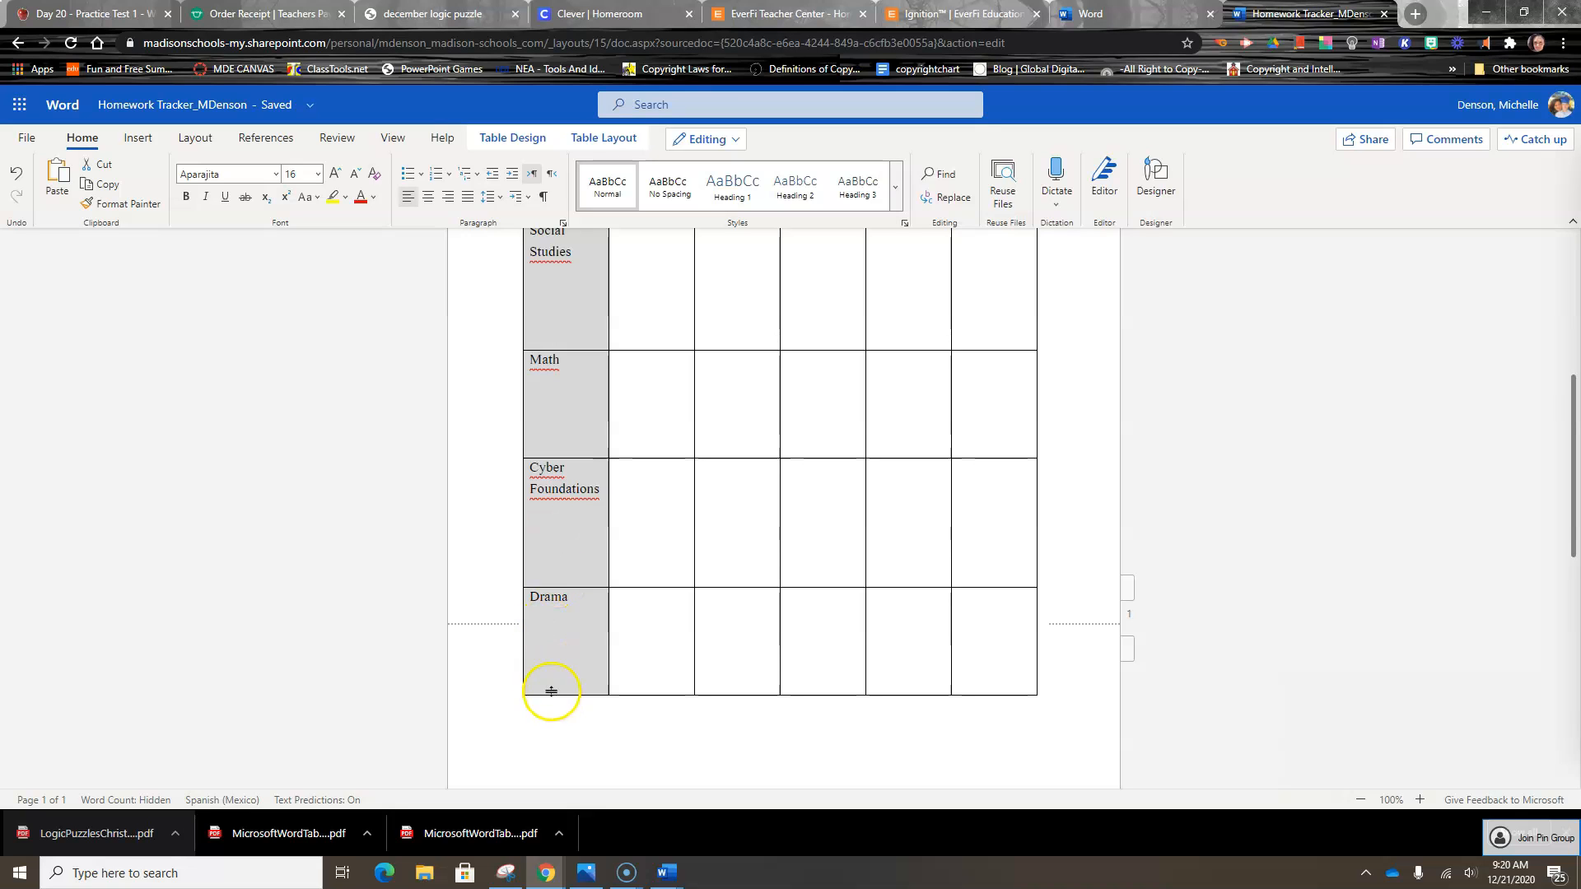
pyautogui.click(580, 603)
pyautogui.scroll(4, 498, 370)
pyautogui.click(502, 329)
pyautogui.click(318, 174)
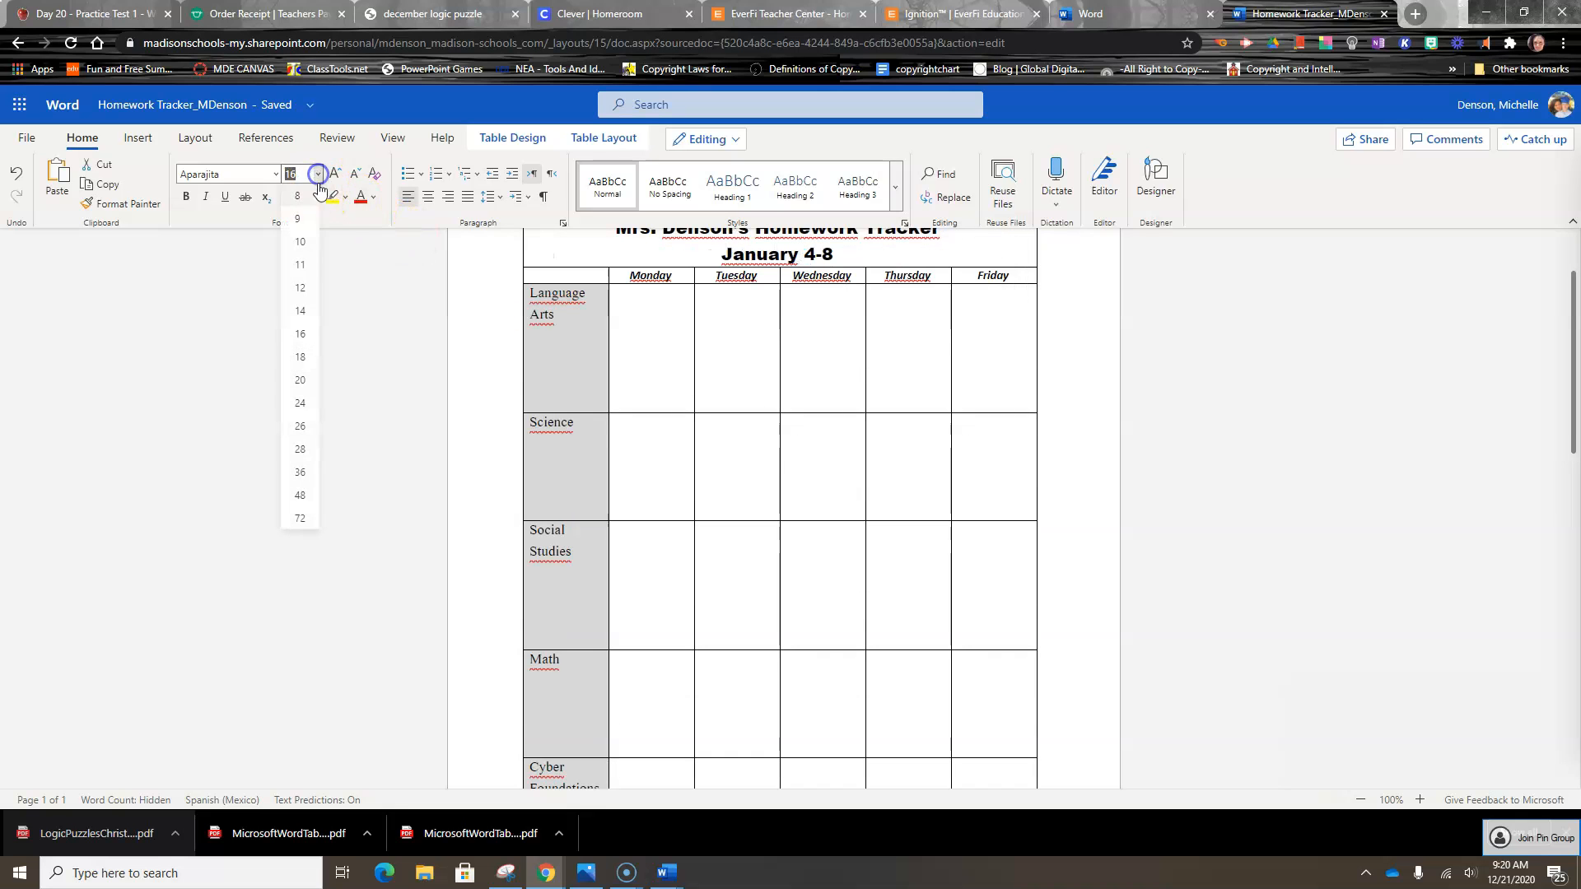
pyautogui.click(317, 319)
pyautogui.scroll(-3, 543, 462)
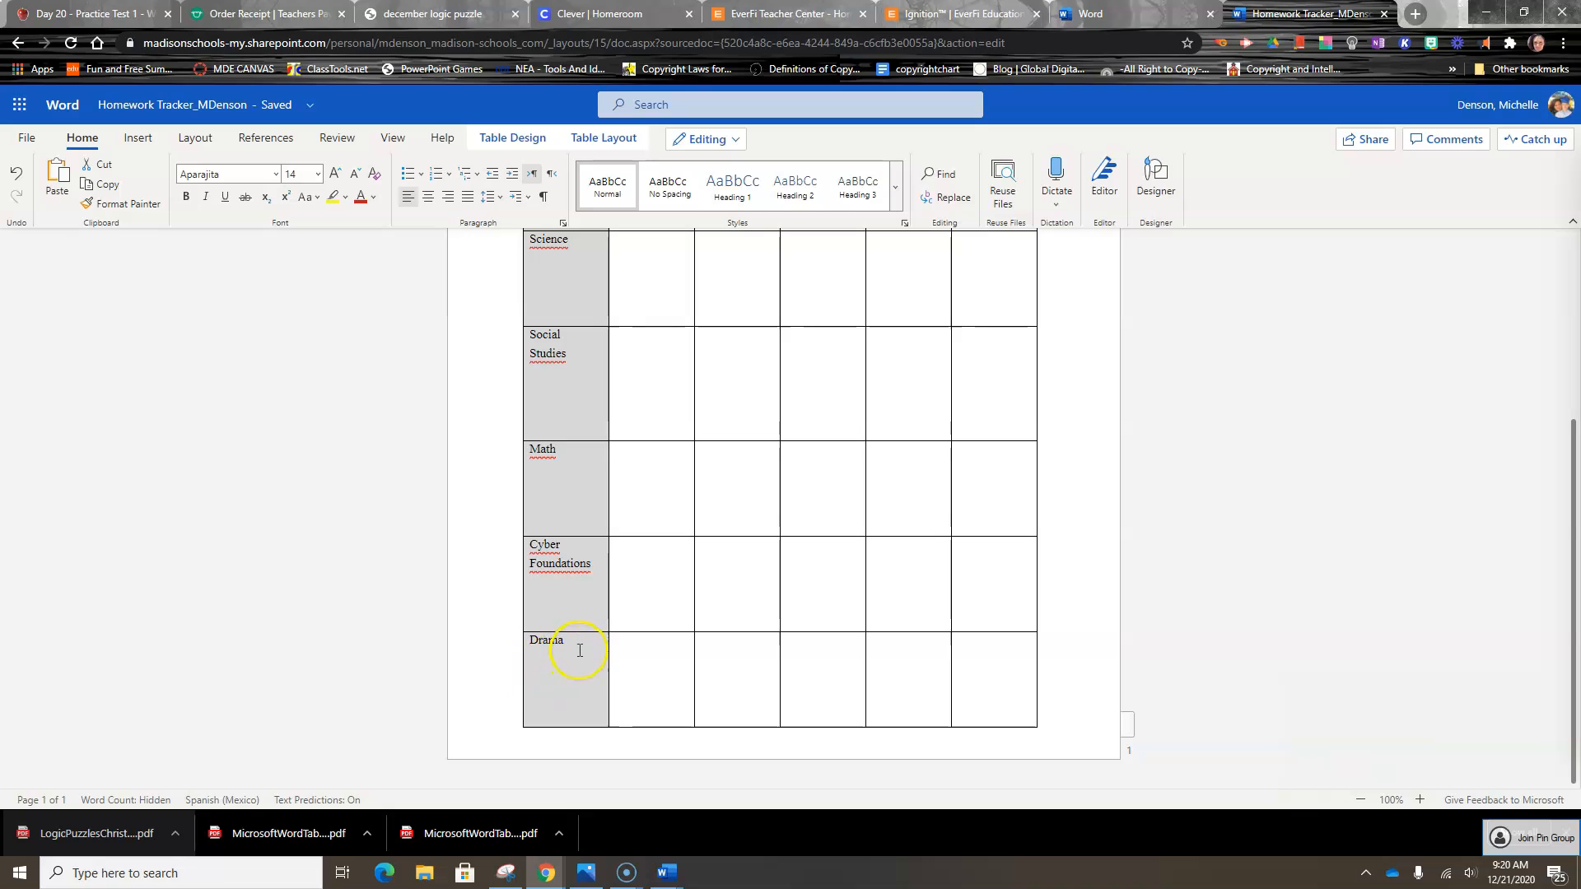
pyautogui.click(427, 198)
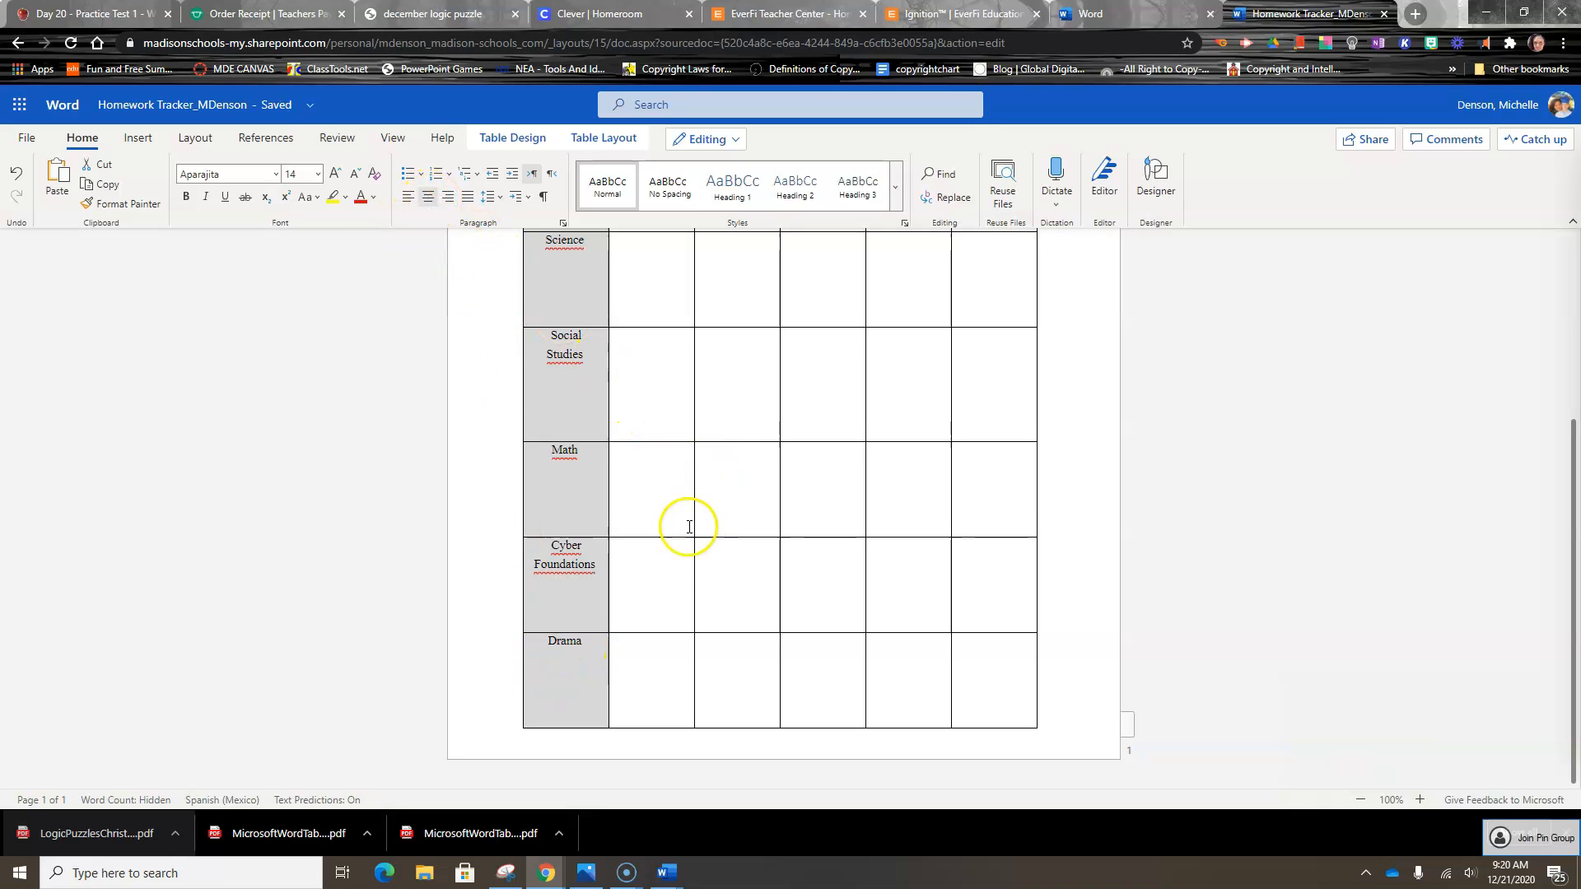
# - Delete one blank line under Social Studies in the first column
pyautogui.click(651, 603)
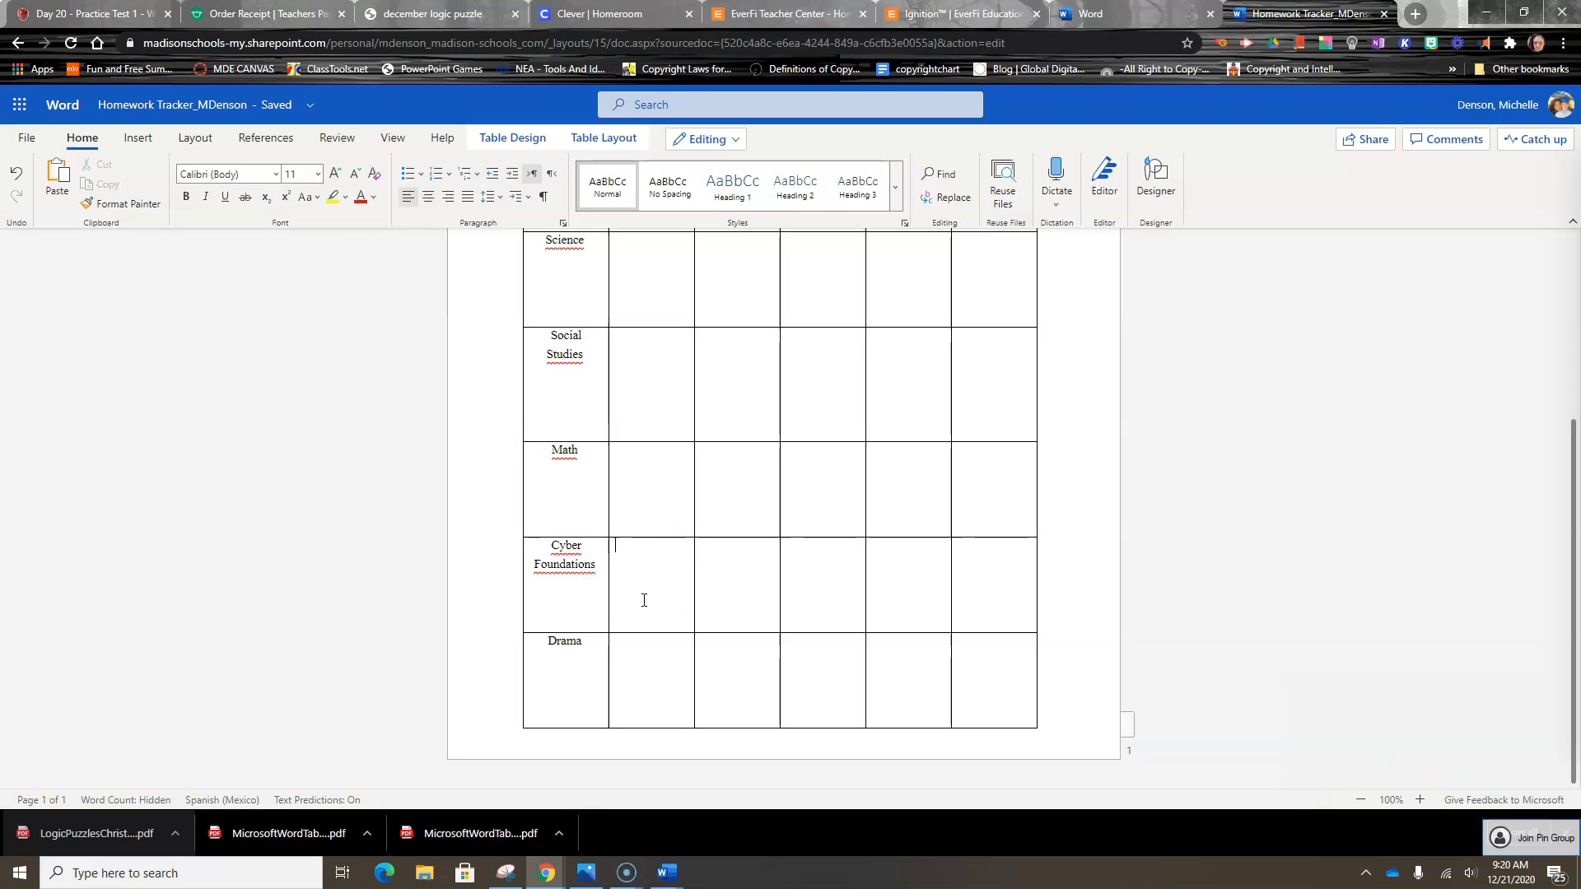
pyautogui.click(637, 599)
pyautogui.click(643, 571)
pyautogui.click(571, 401)
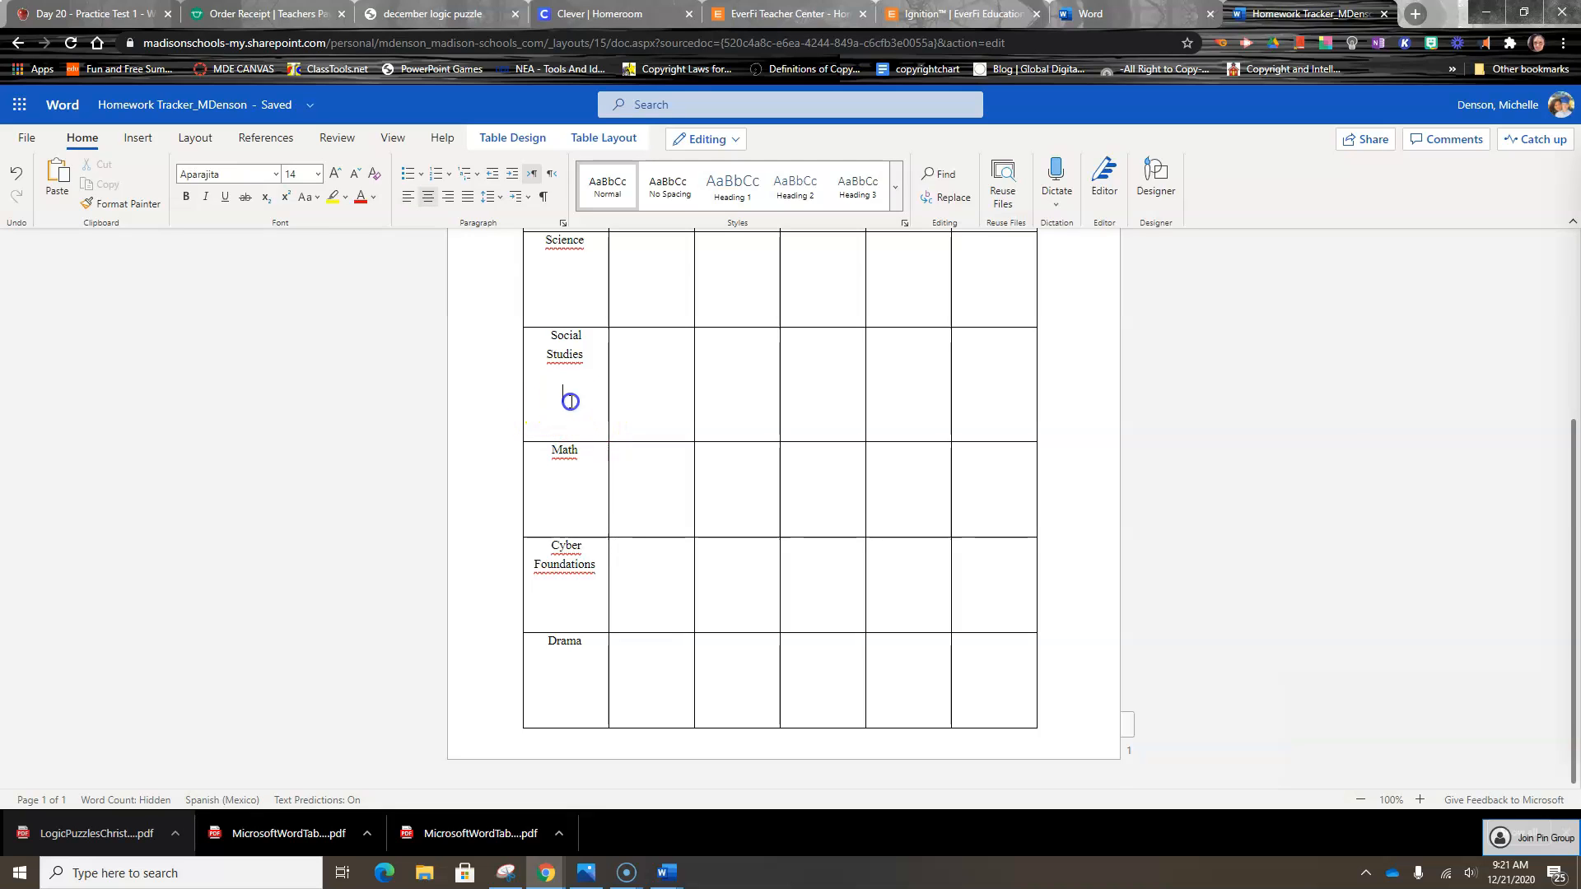
pyautogui.press('Delete')
# - Delete one blank line under Language Arts in the first column
pyautogui.press('Up')
pyautogui.press('Up')
pyautogui.press('Up')
pyautogui.press('Up')
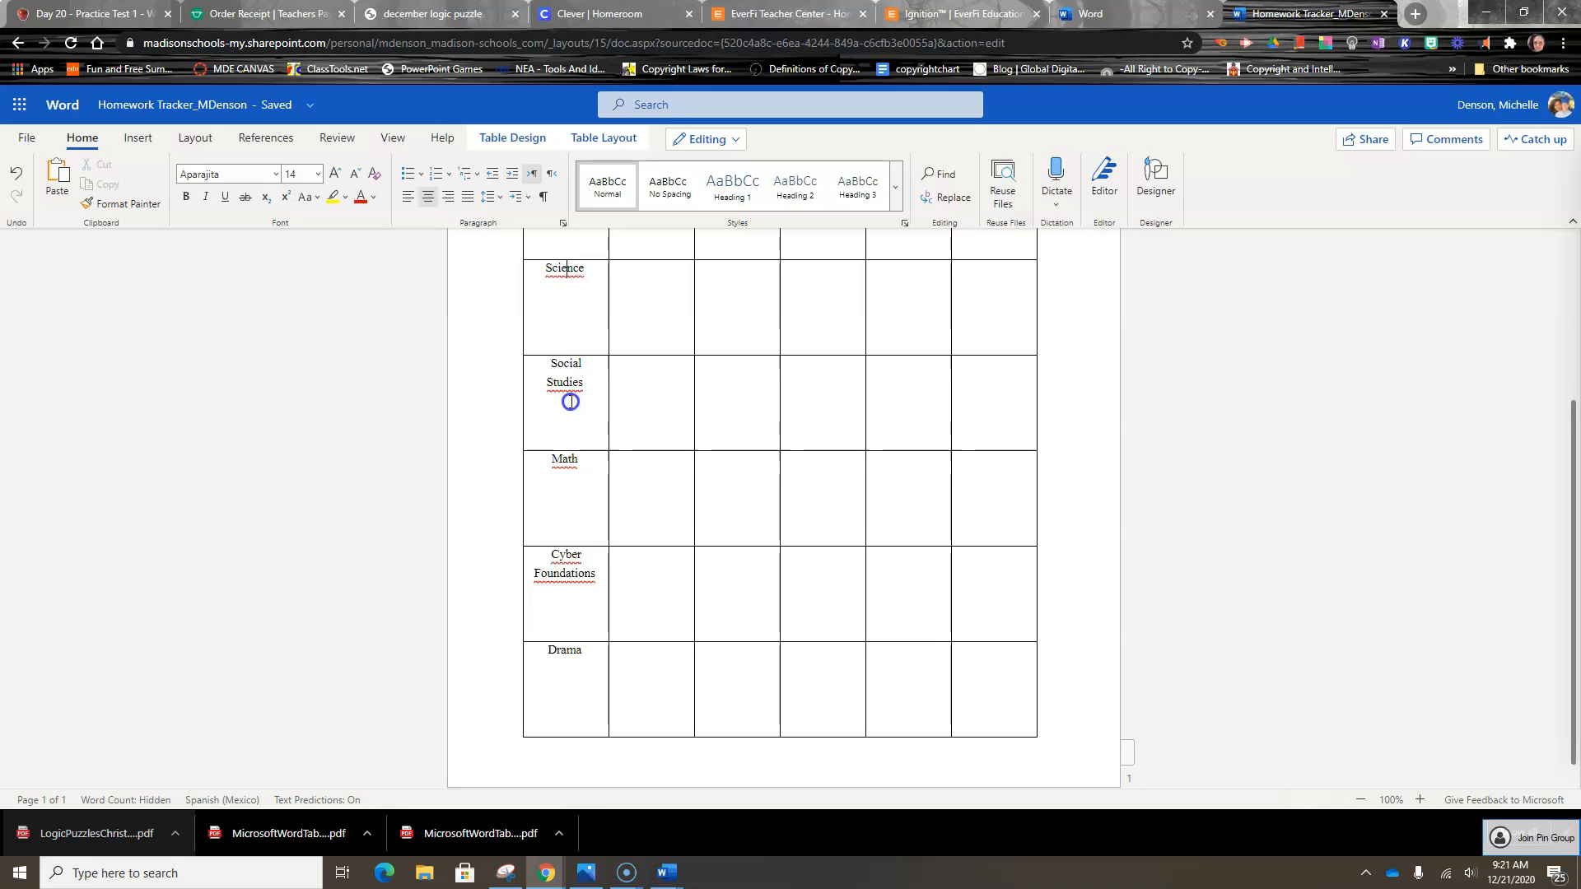
pyautogui.press('Up')
pyautogui.press('Up')
pyautogui.press('Up')
pyautogui.press('Up')
pyautogui.press('Up')
pyautogui.press('Down')
pyautogui.press('Delete')
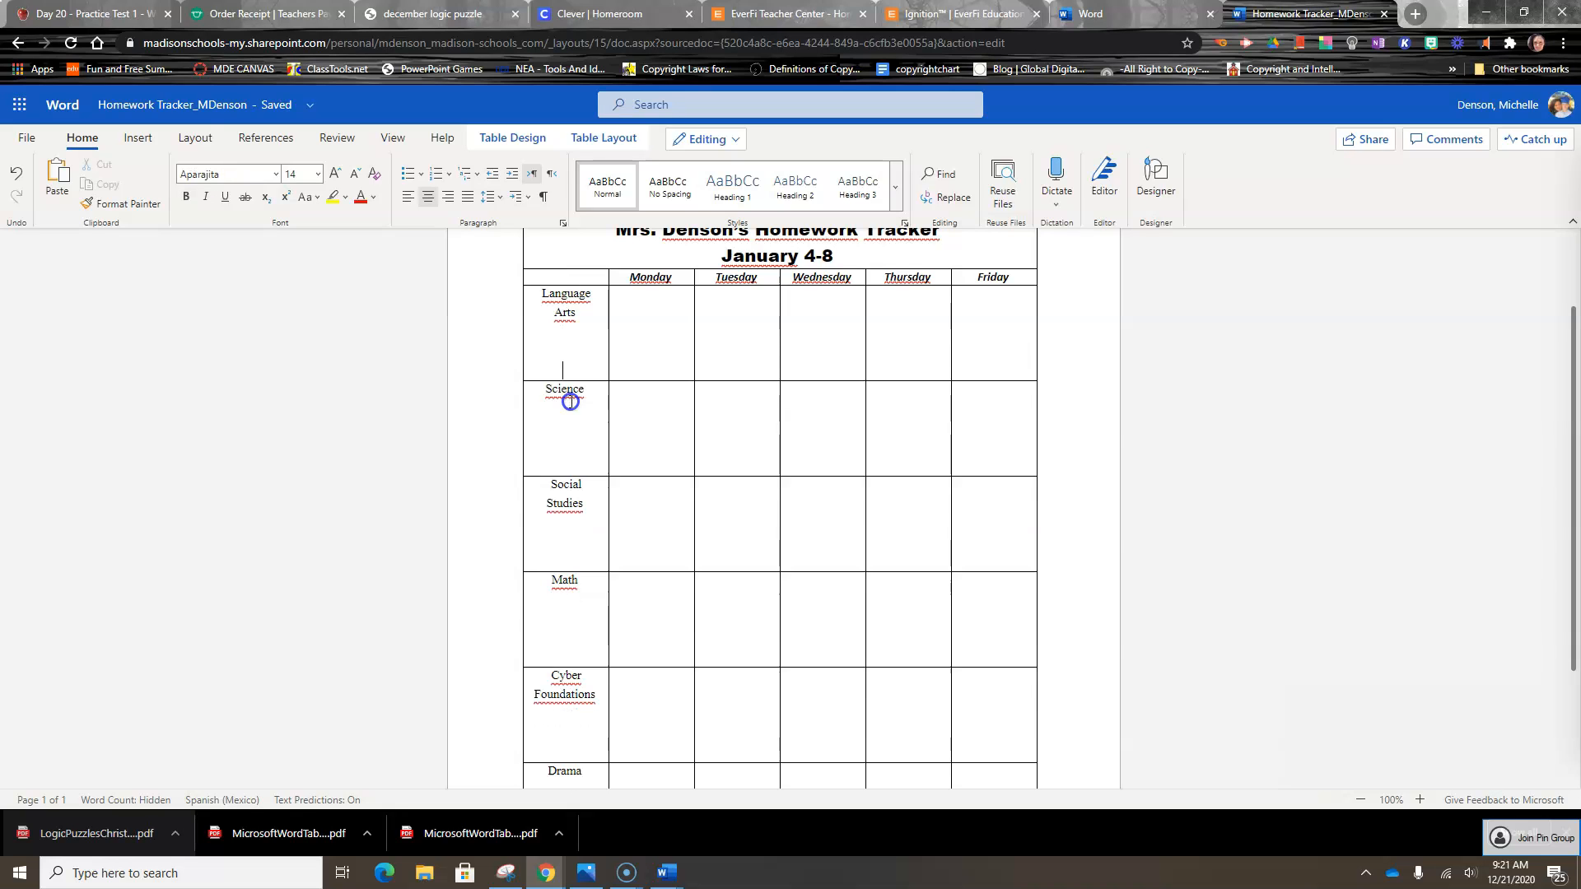
pyautogui.click(582, 355)
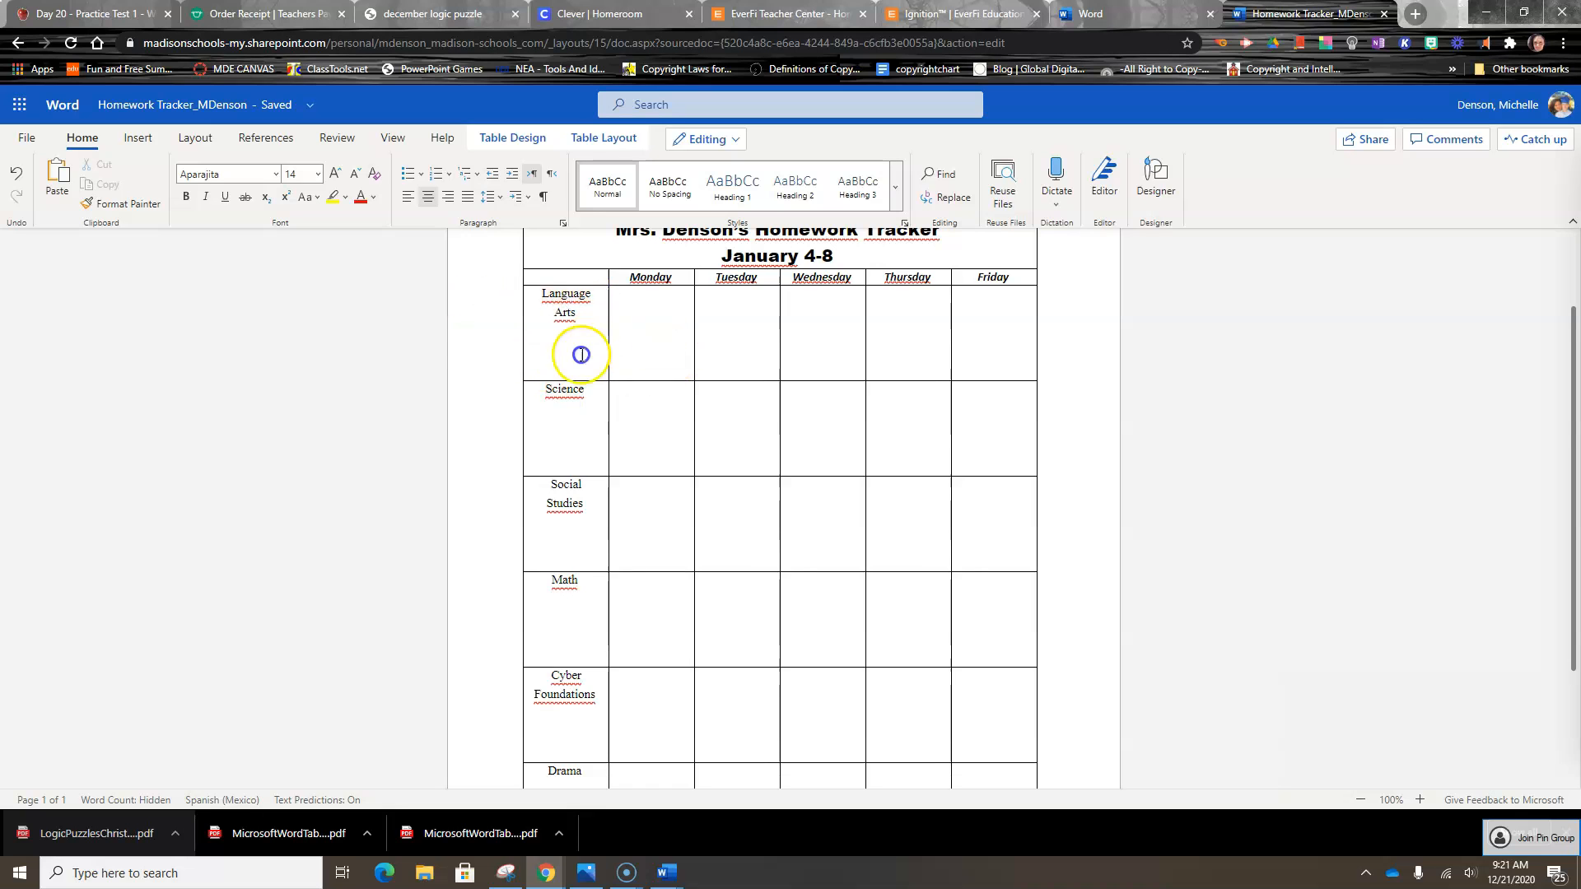
# - Shade the merged title row with the custom light red color eba2a2
pyautogui.scroll(-2, 577, 696)
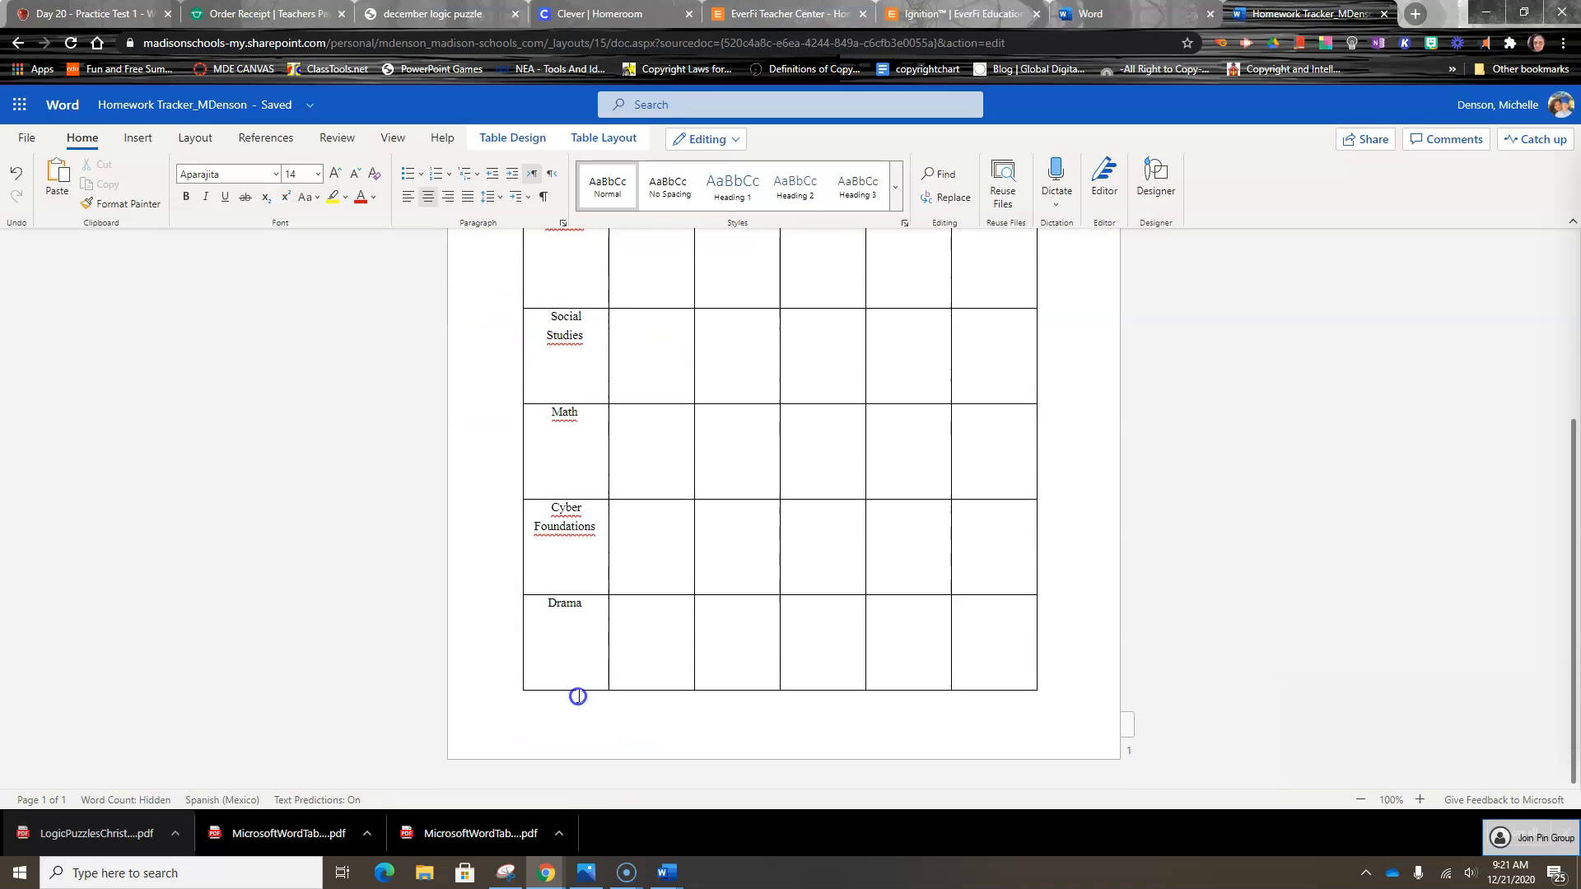
pyautogui.scroll(3, 618, 453)
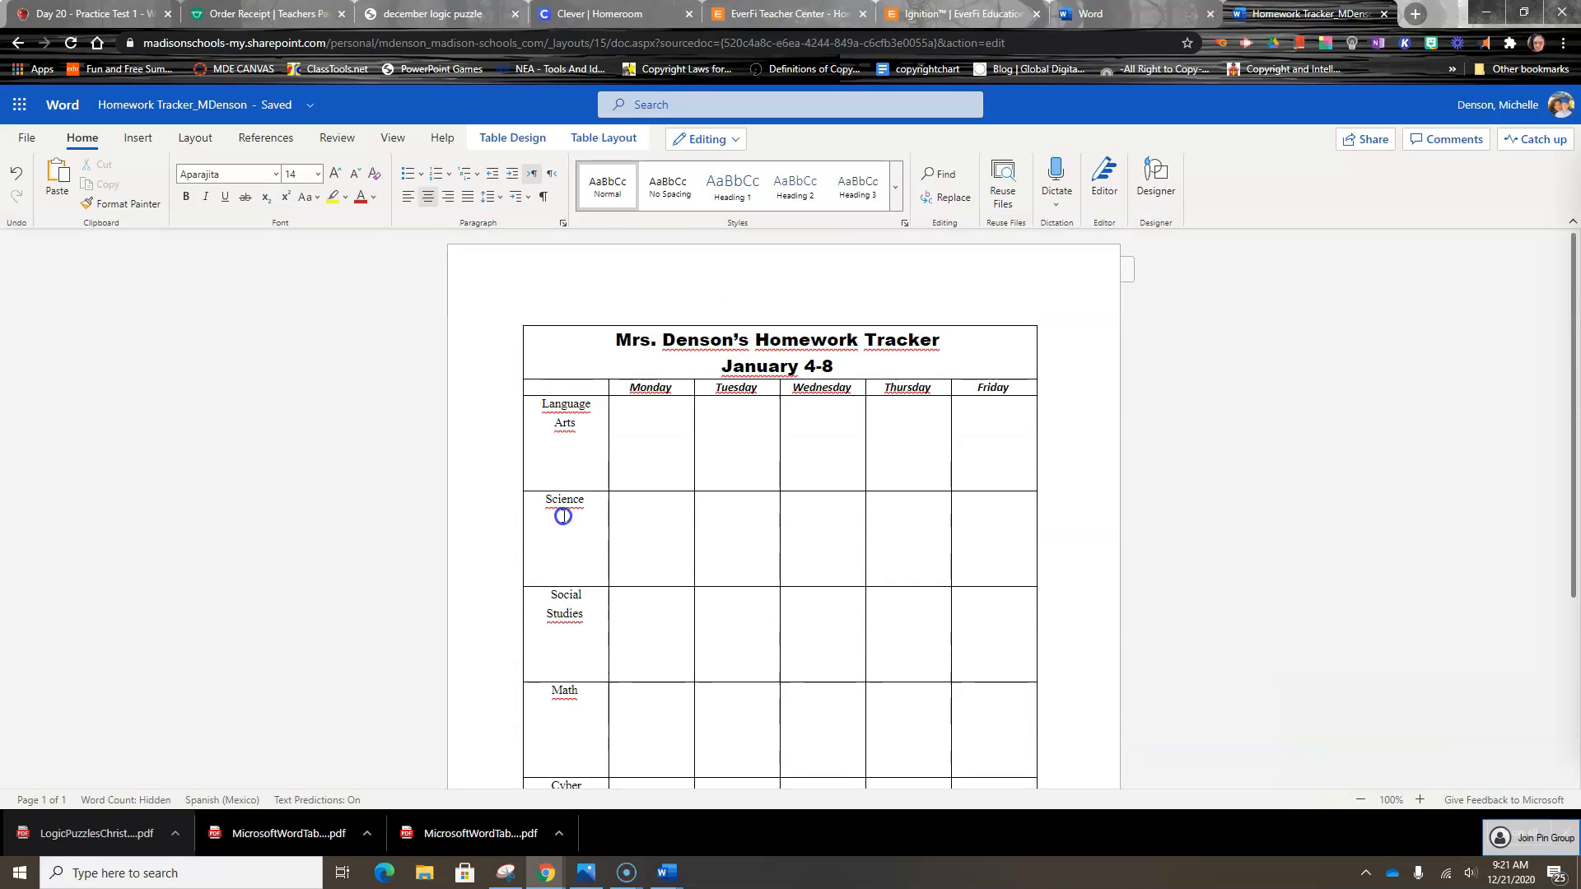
pyautogui.moveTo(593, 338); pyautogui.dragTo(962, 360)
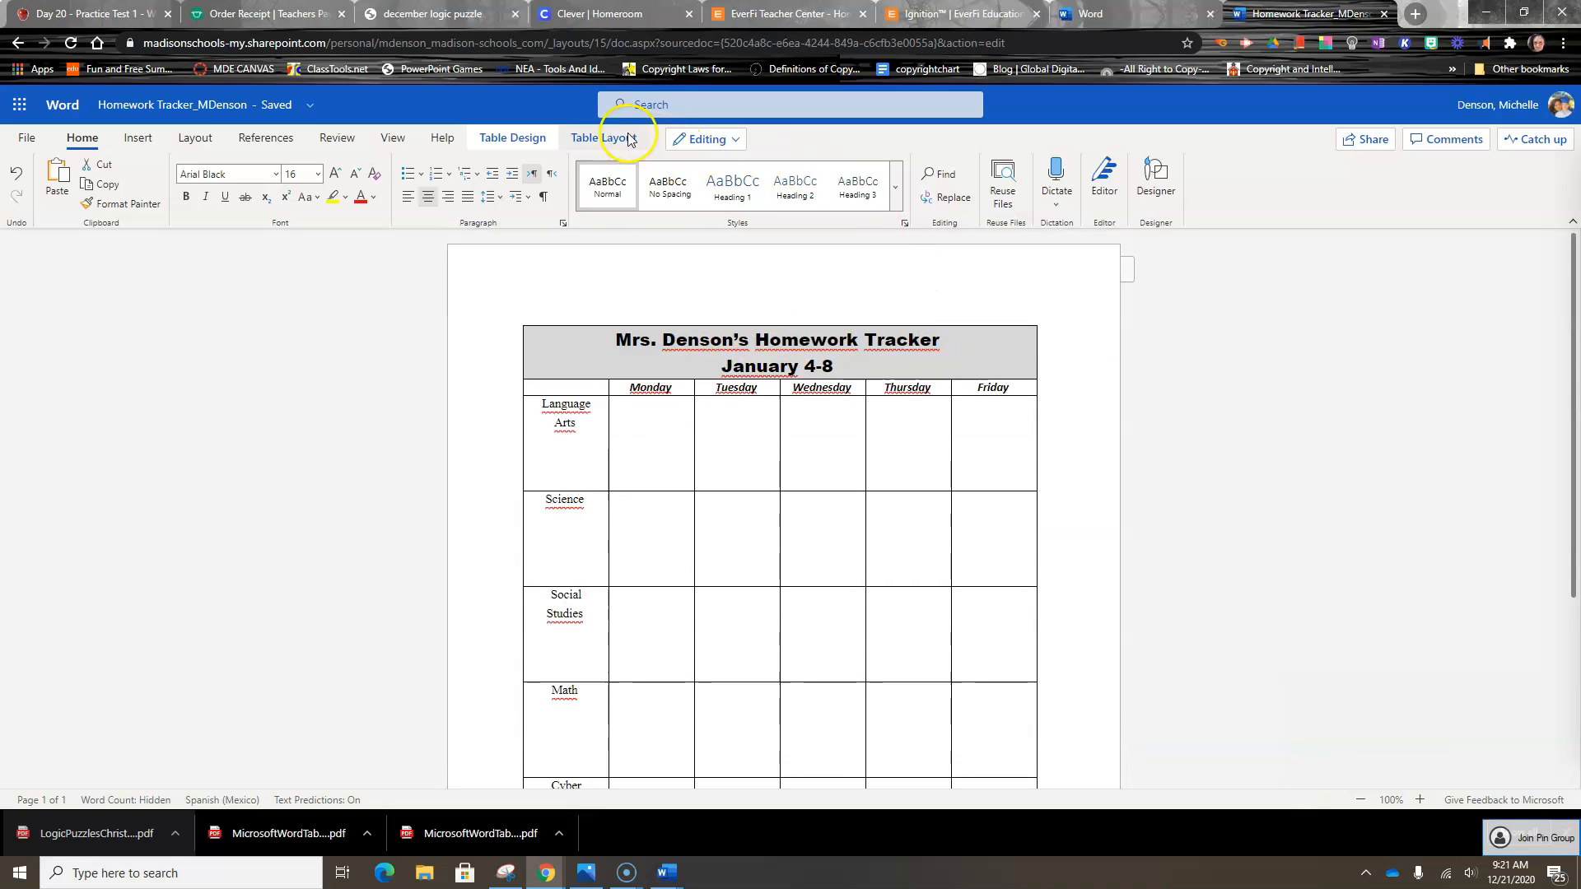
pyautogui.click(597, 139)
pyautogui.click(542, 139)
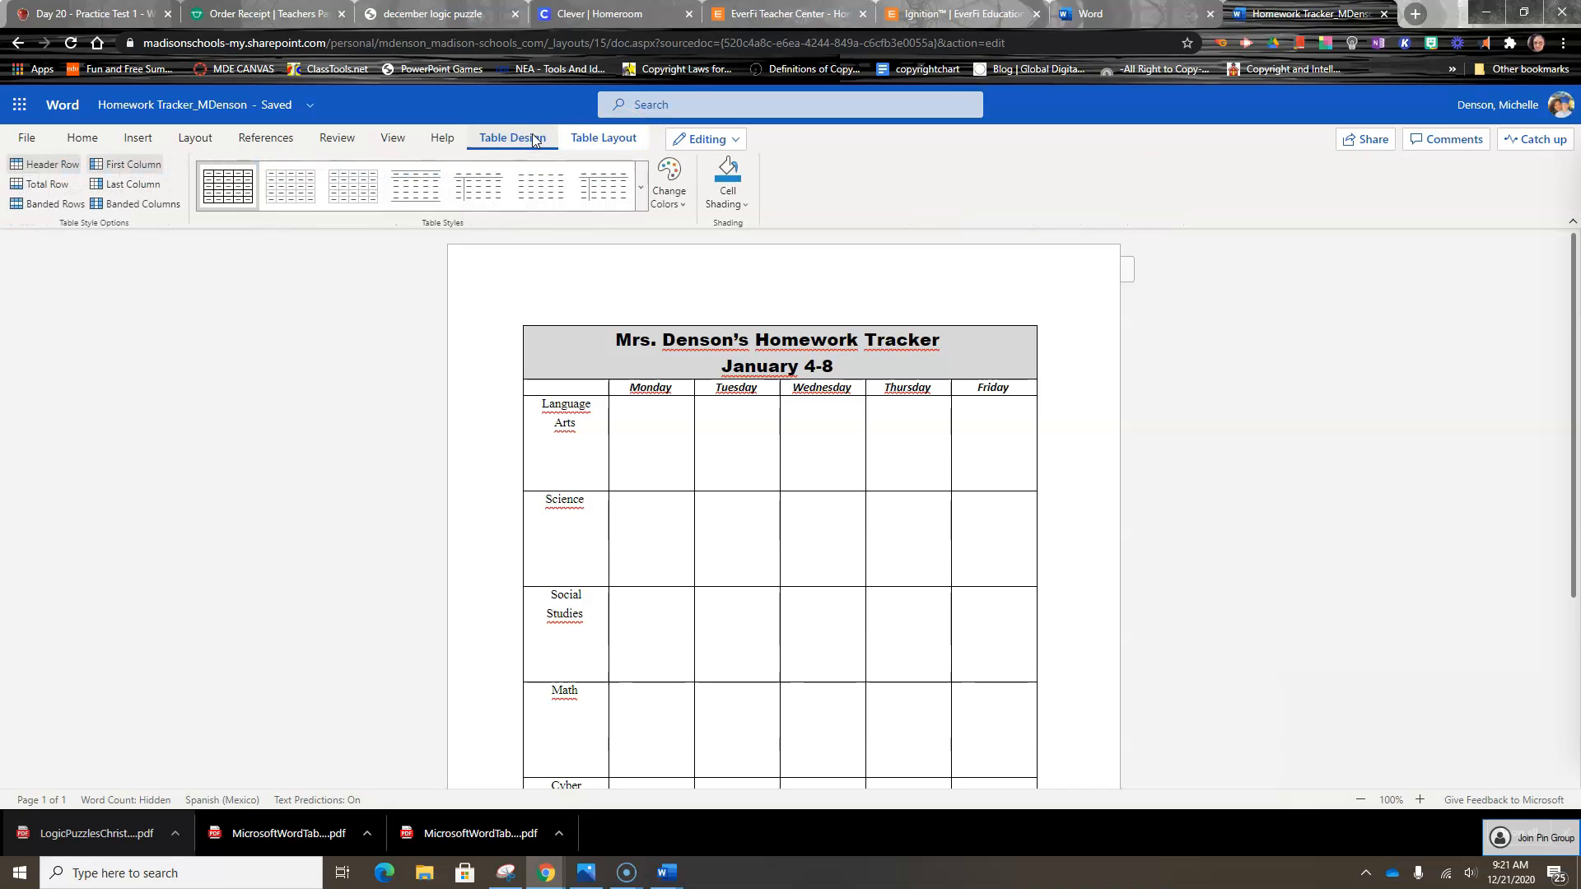
pyautogui.click(746, 206)
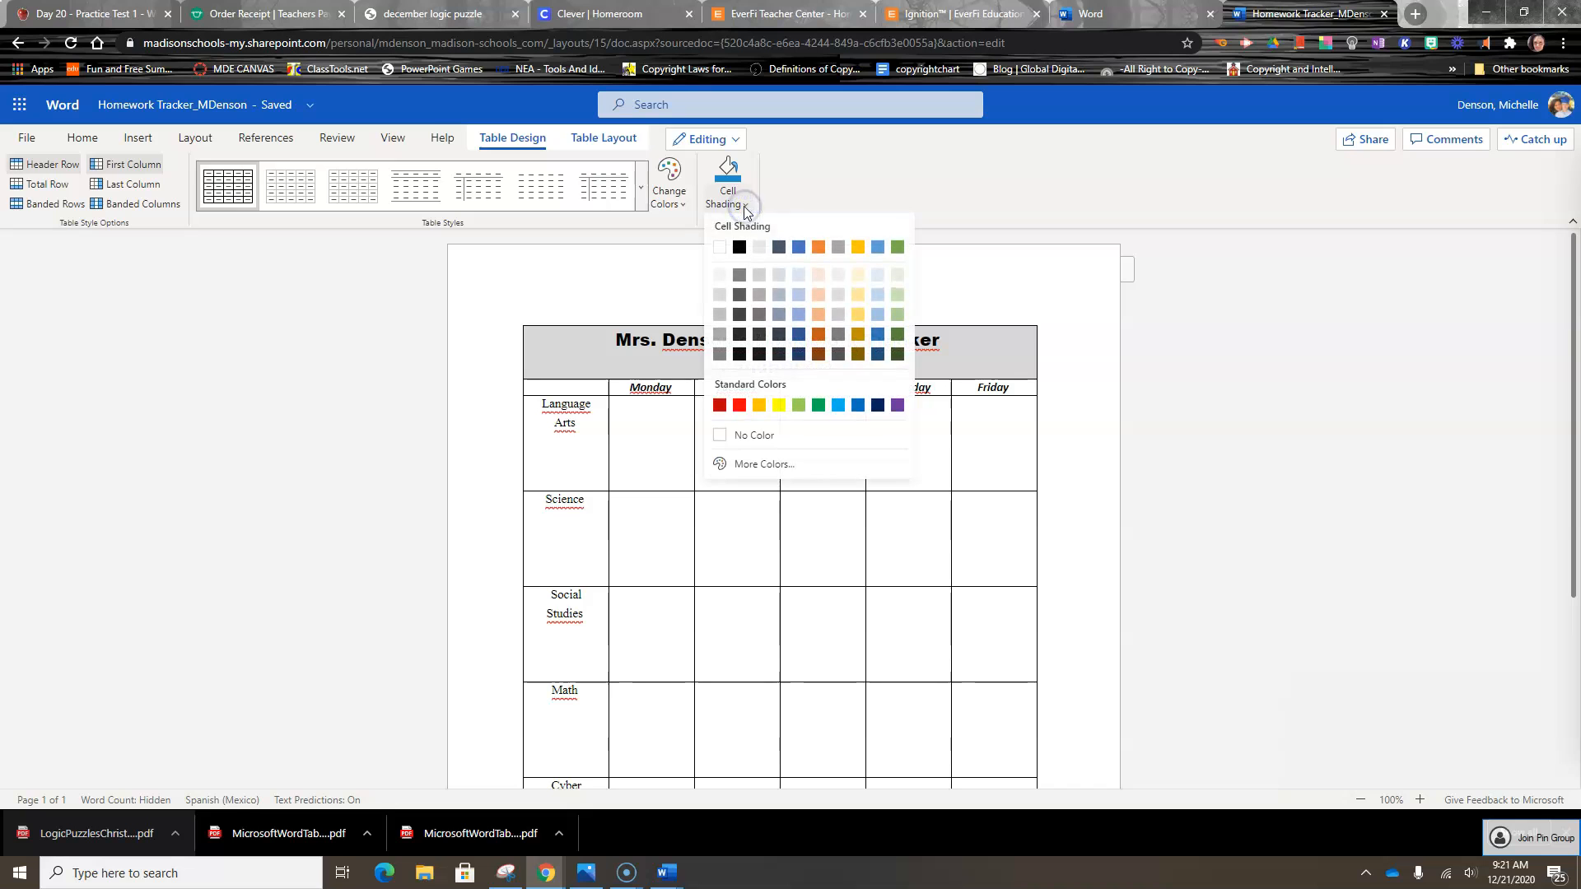
pyautogui.click(763, 467)
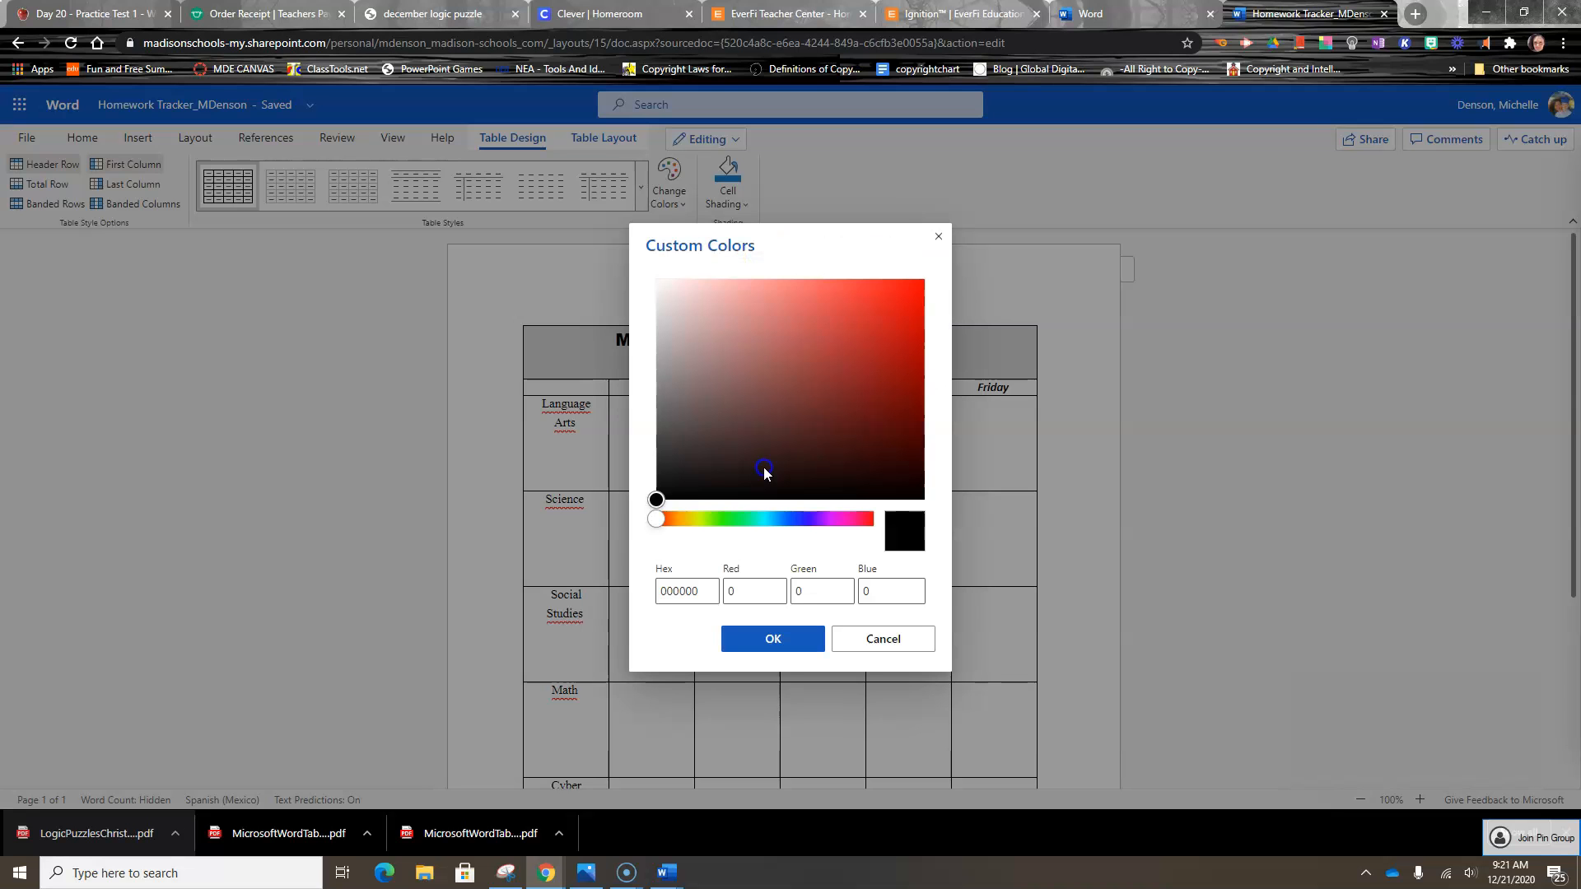
pyautogui.click(740, 298)
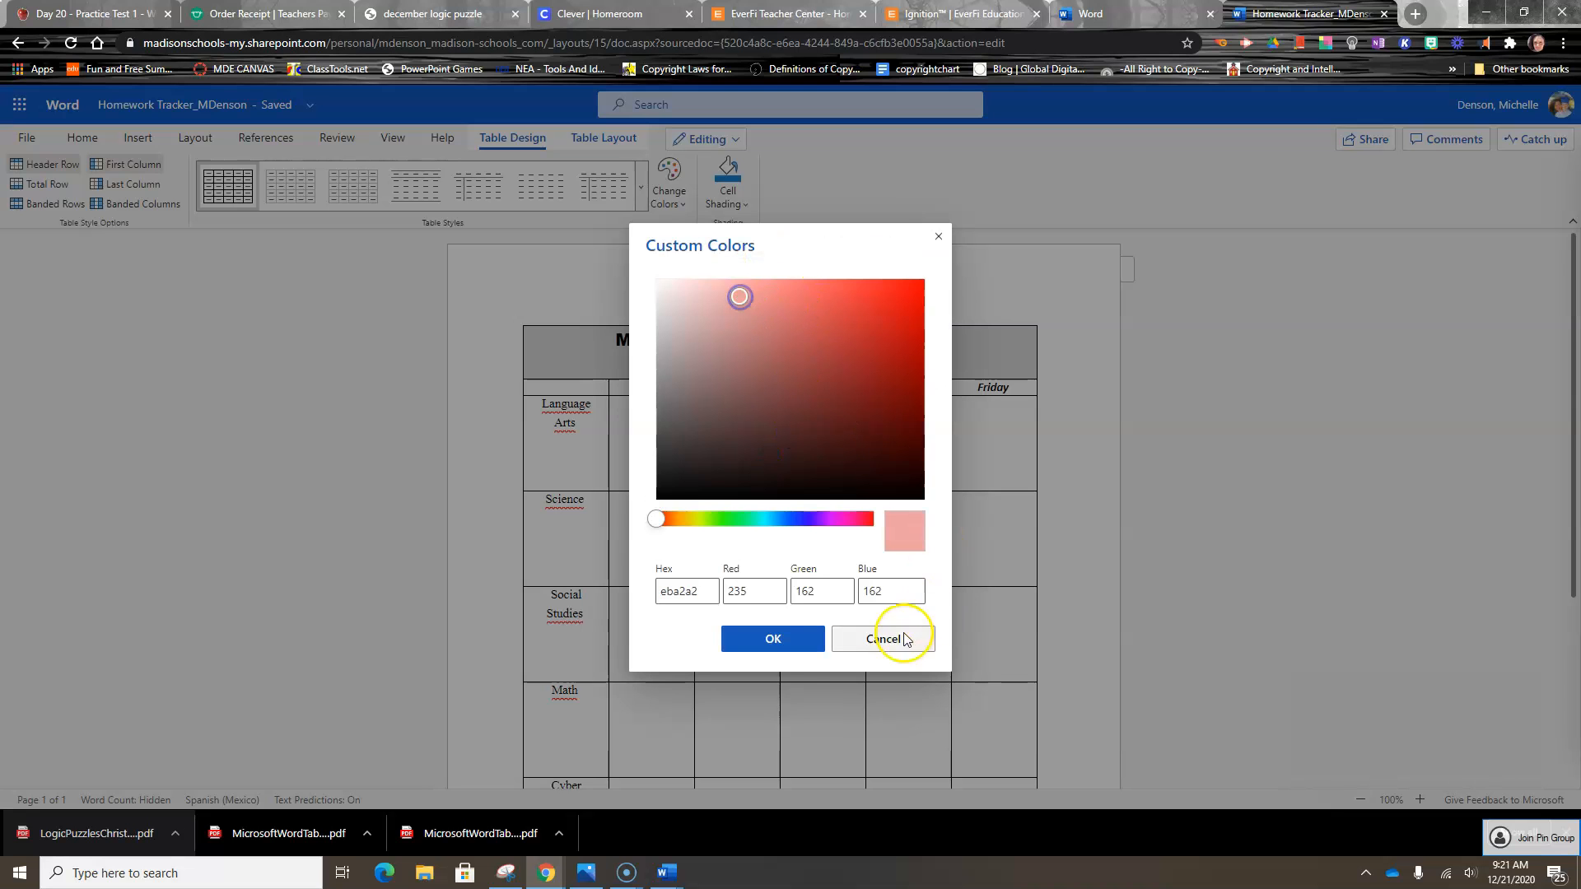
pyautogui.click(784, 639)
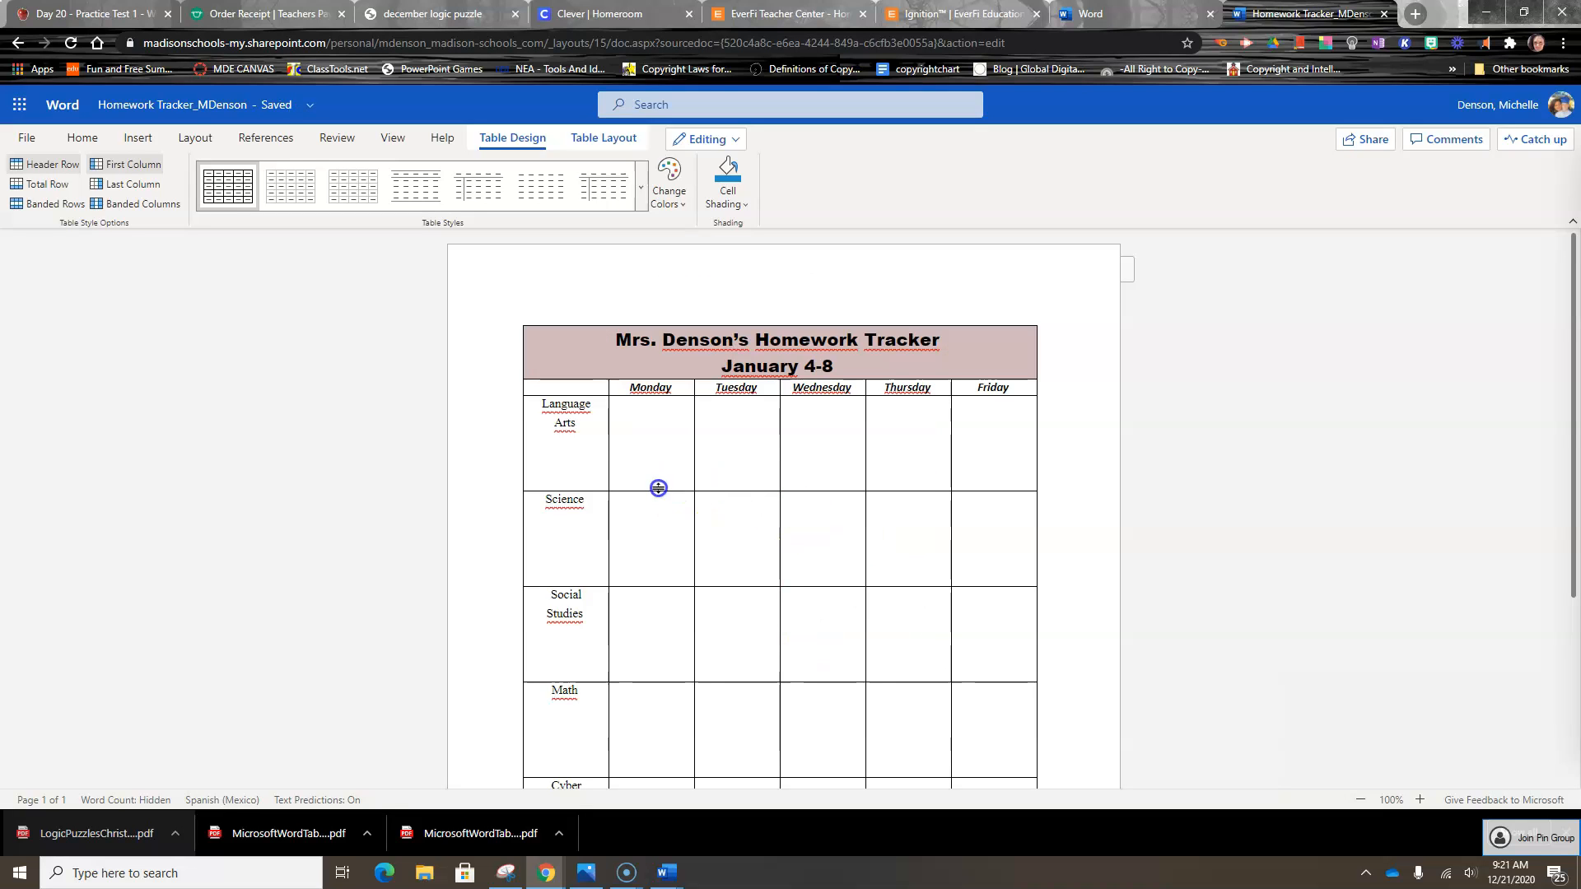
# - Shade the weekday heading row, including its empty first cell, with the lightest tint of the gold theme color
pyautogui.click(575, 388)
pyautogui.moveTo(540, 385); pyautogui.dragTo(1001, 389)
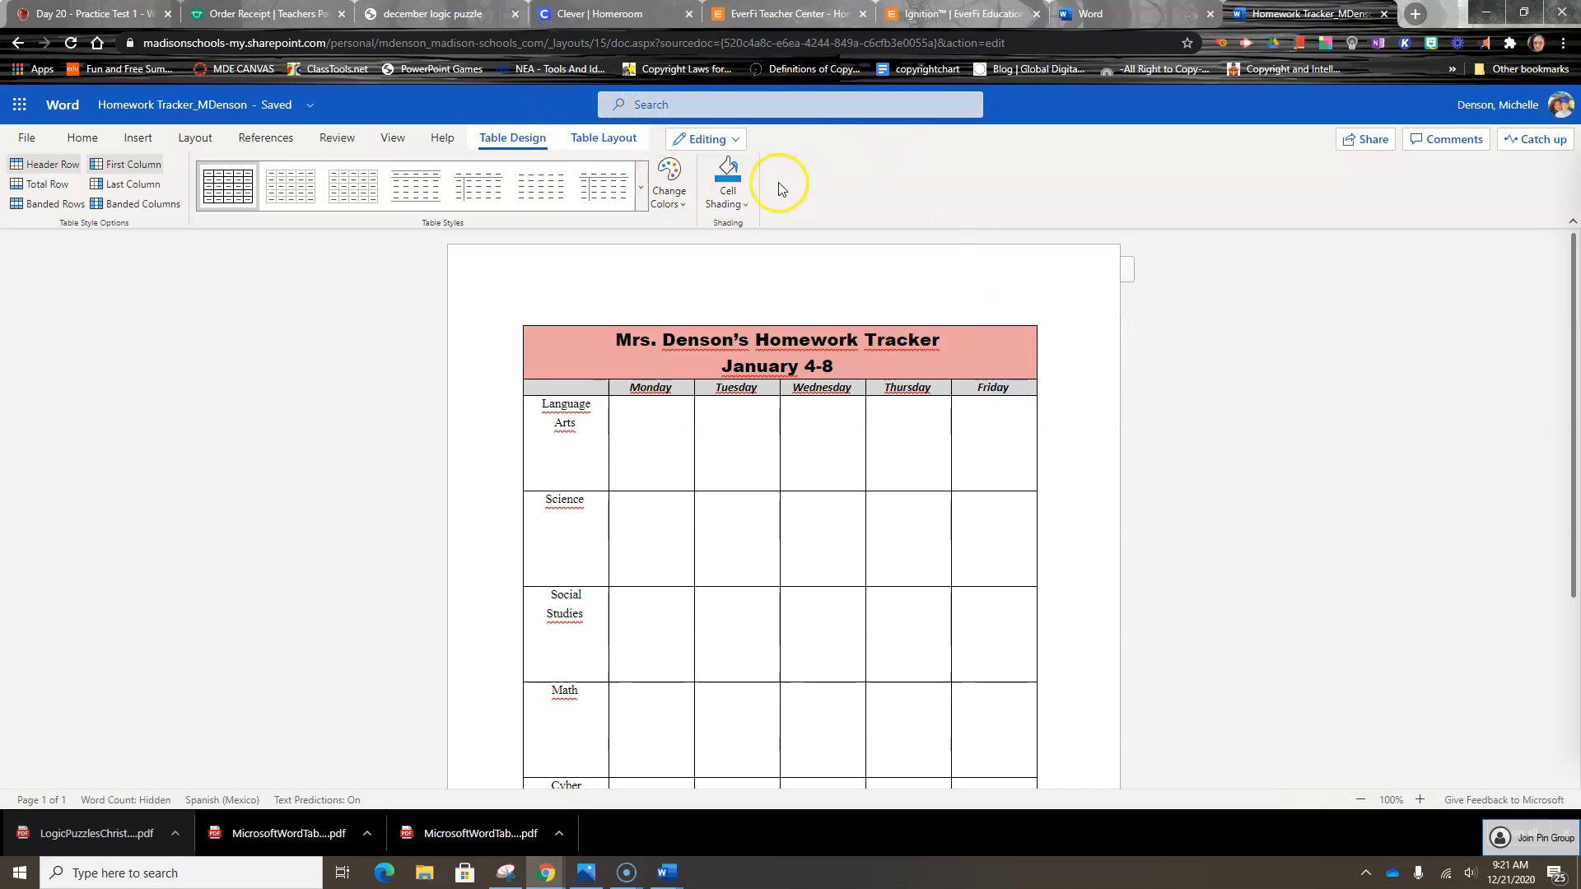
pyautogui.click(744, 205)
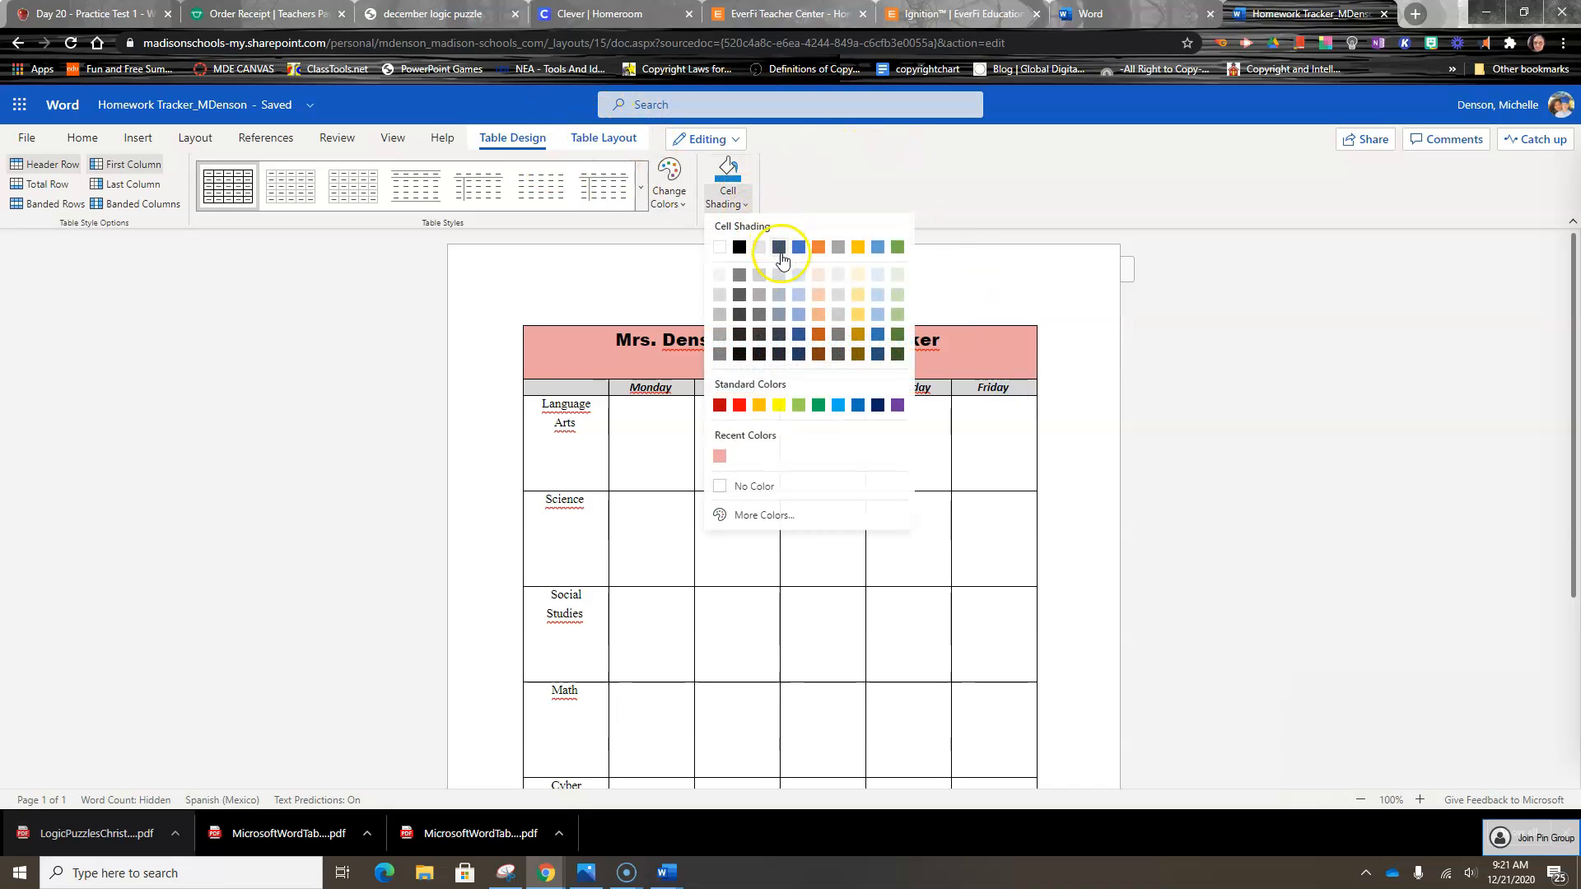
pyautogui.click(858, 275)
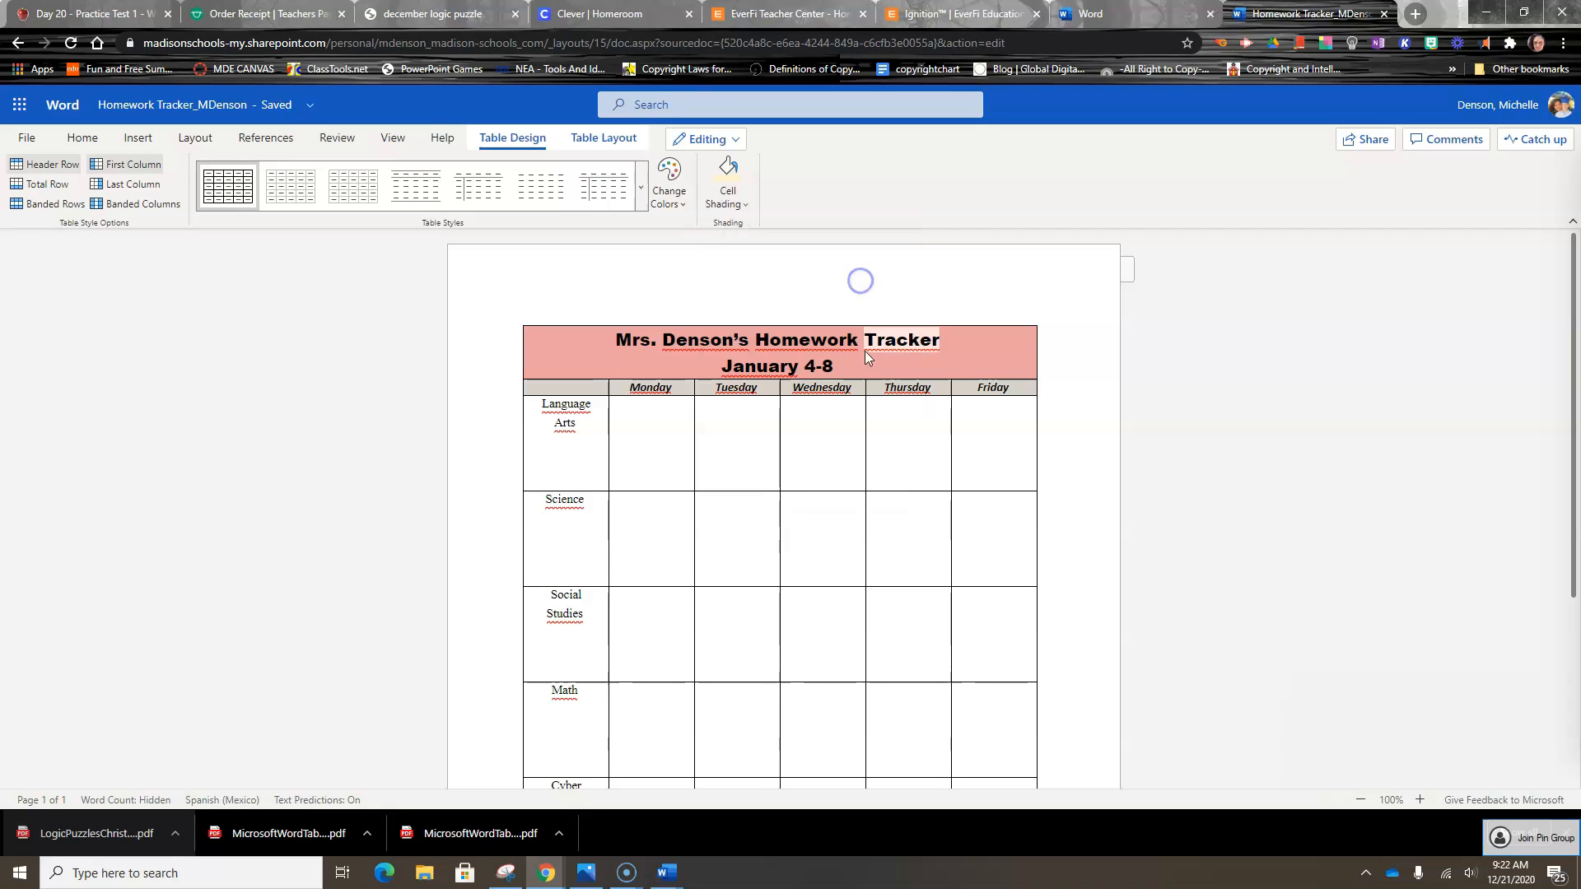
pyautogui.click(657, 466)
# - Shade the subject cells in the first column, from Language Arts to Drama, with the second-lightest green theme tint
pyautogui.click(540, 406)
pyautogui.moveTo(573, 423); pyautogui.dragTo(590, 650)
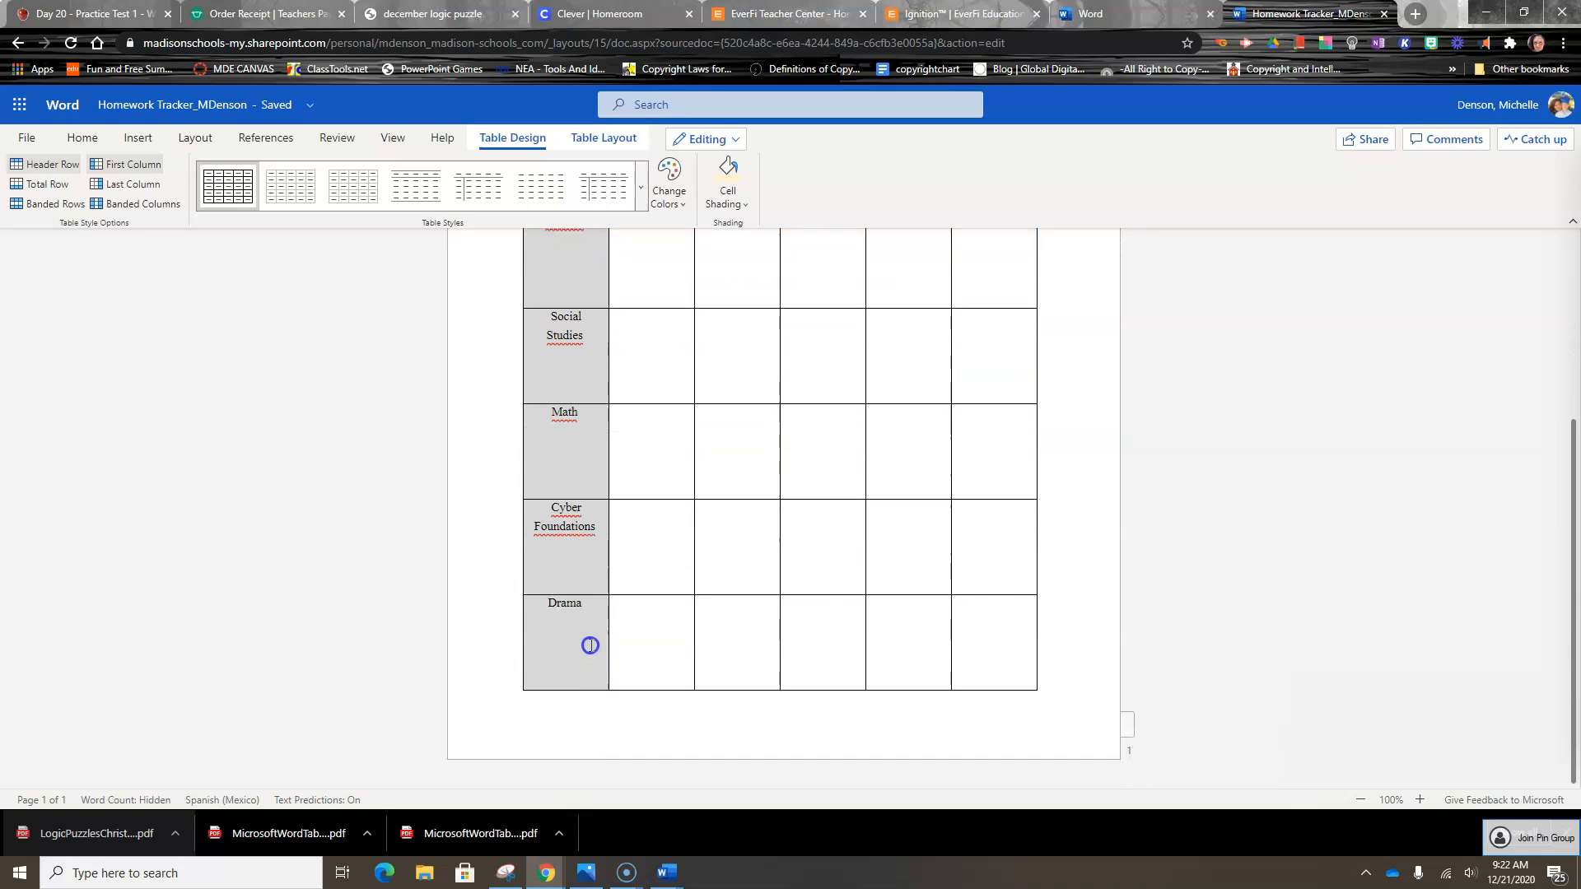
pyautogui.click(743, 208)
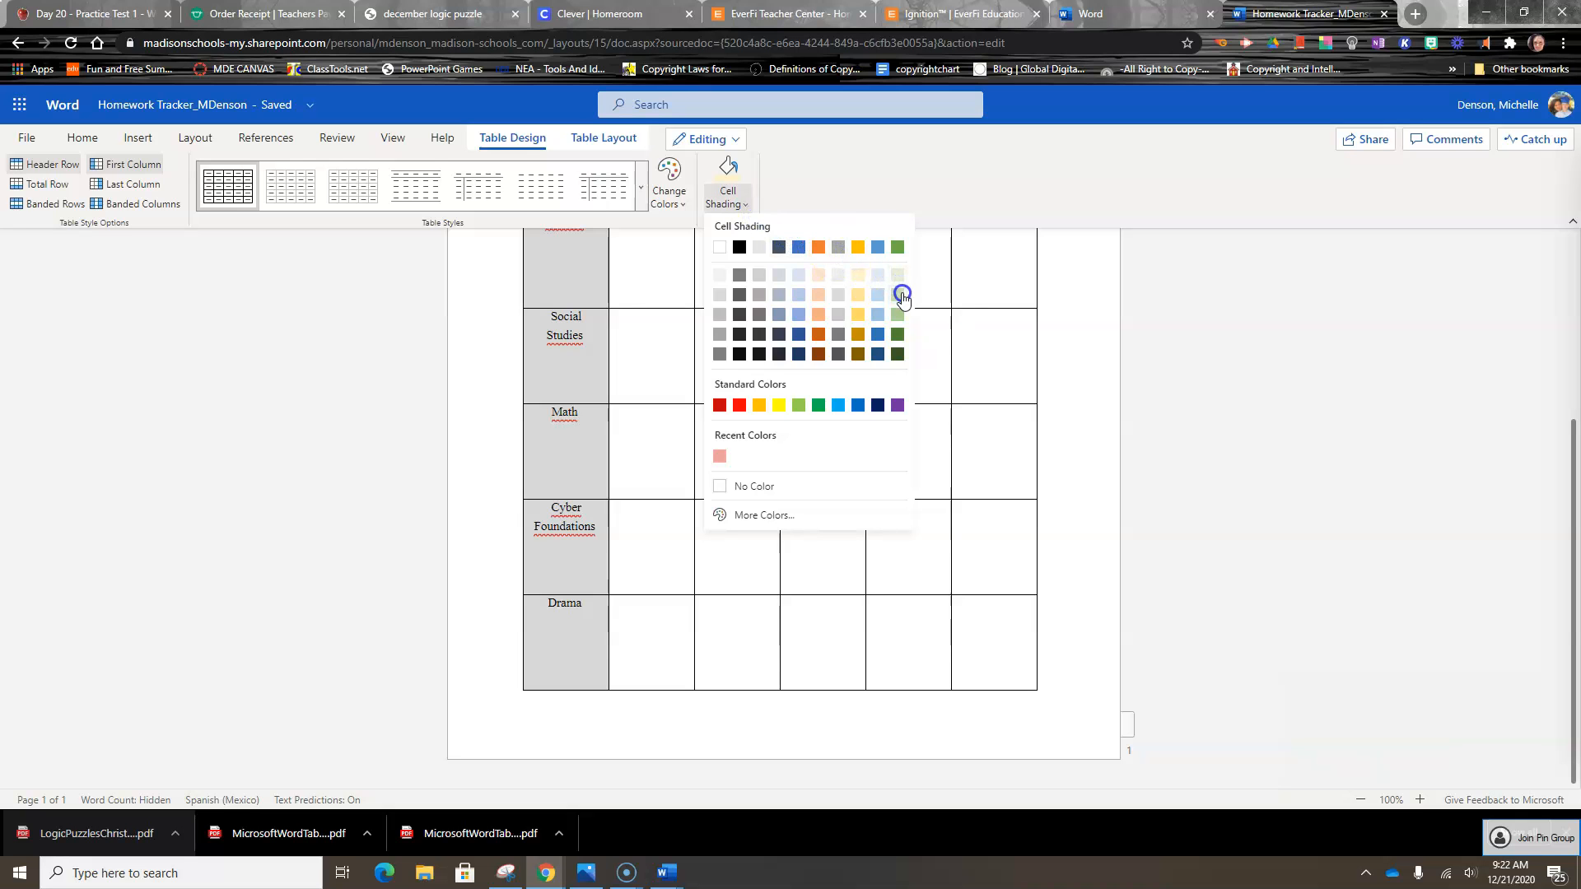
pyautogui.click(901, 295)
pyautogui.scroll(4, 877, 494)
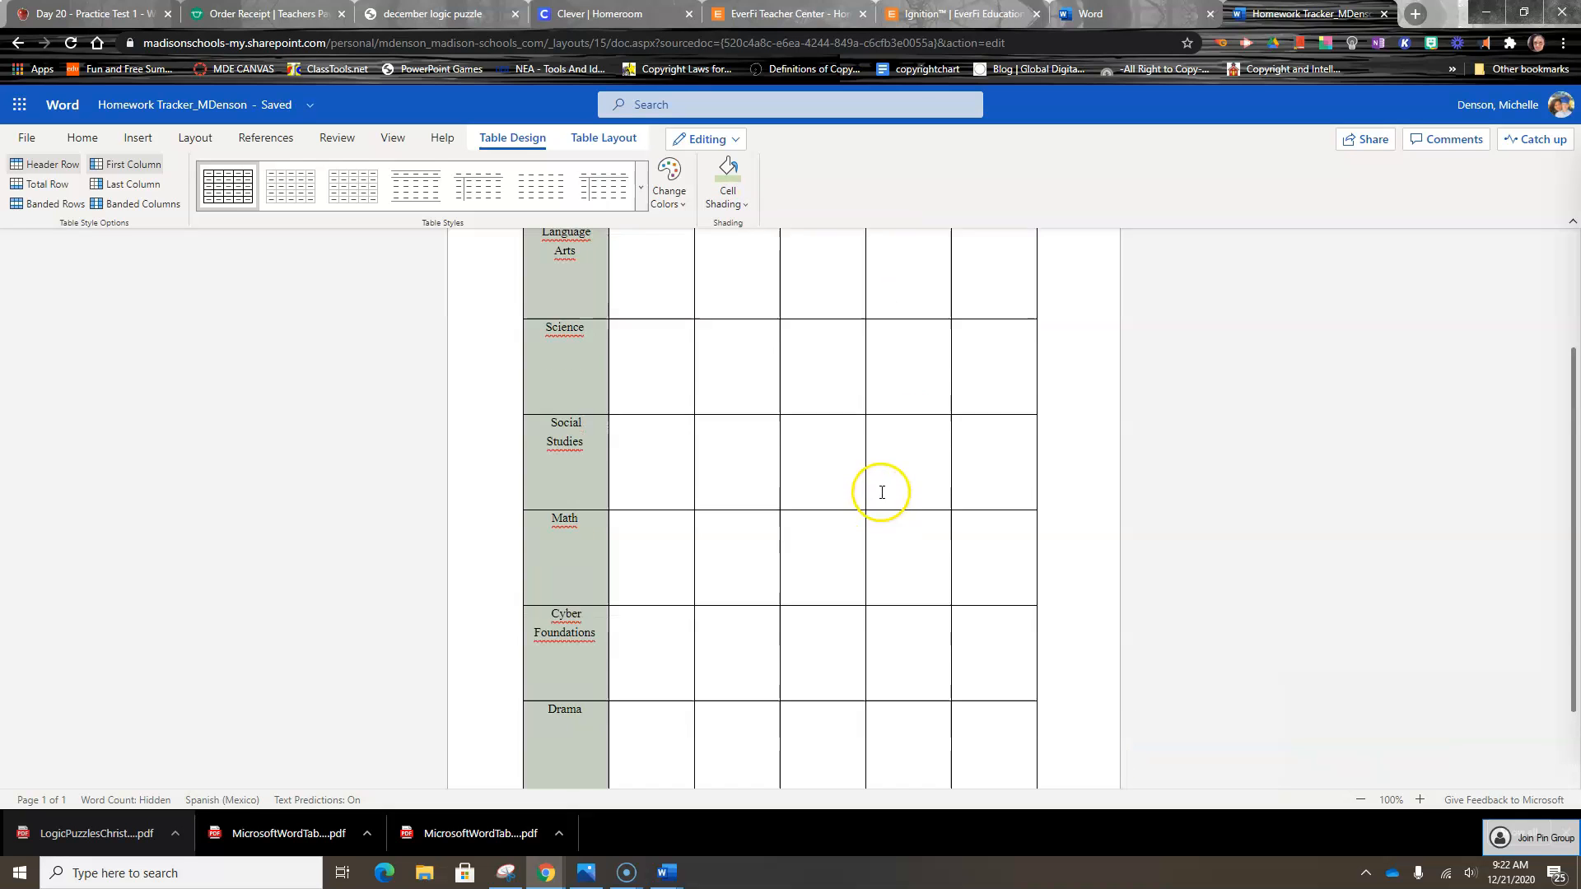
pyautogui.scroll(-3, 881, 486)
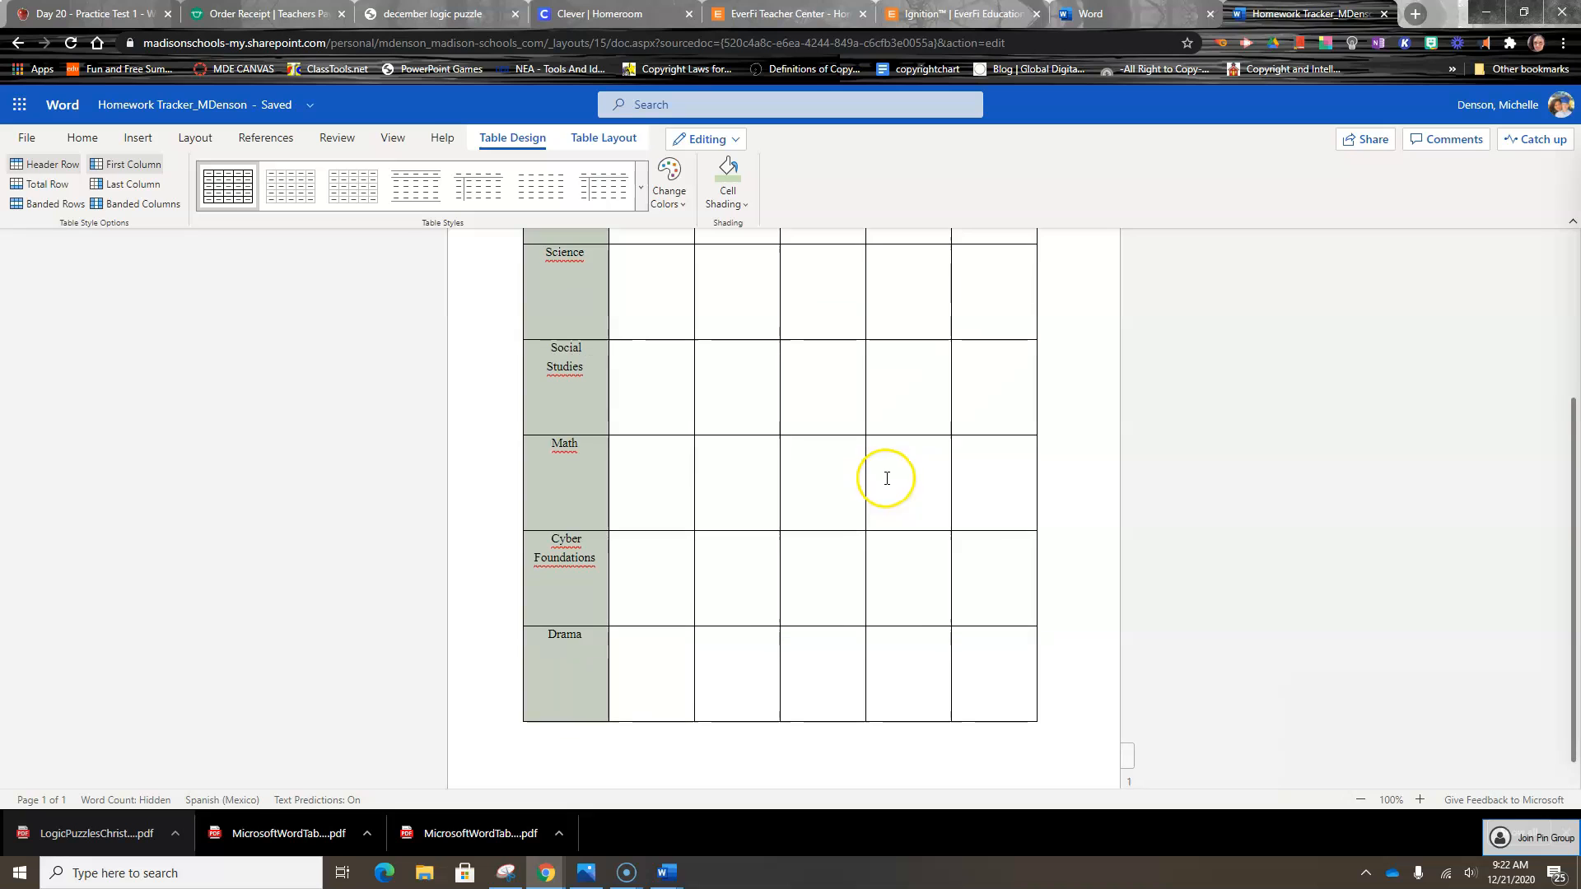
# - Start the Editor's spelling check and look over the flagged words throughout the table
pyautogui.click(79, 141)
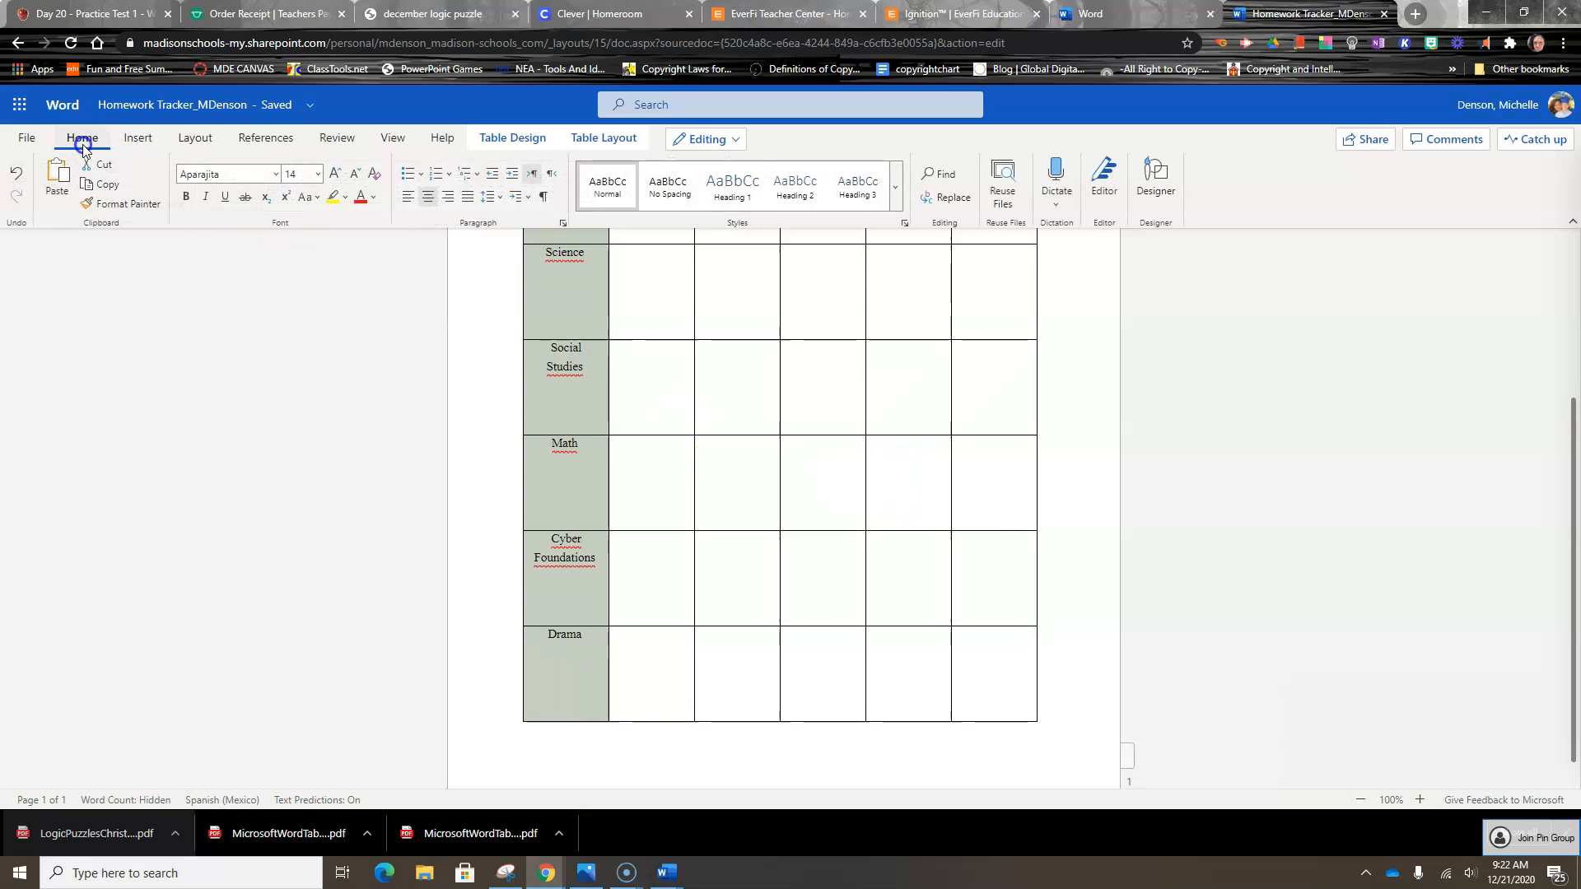
pyautogui.click(1108, 183)
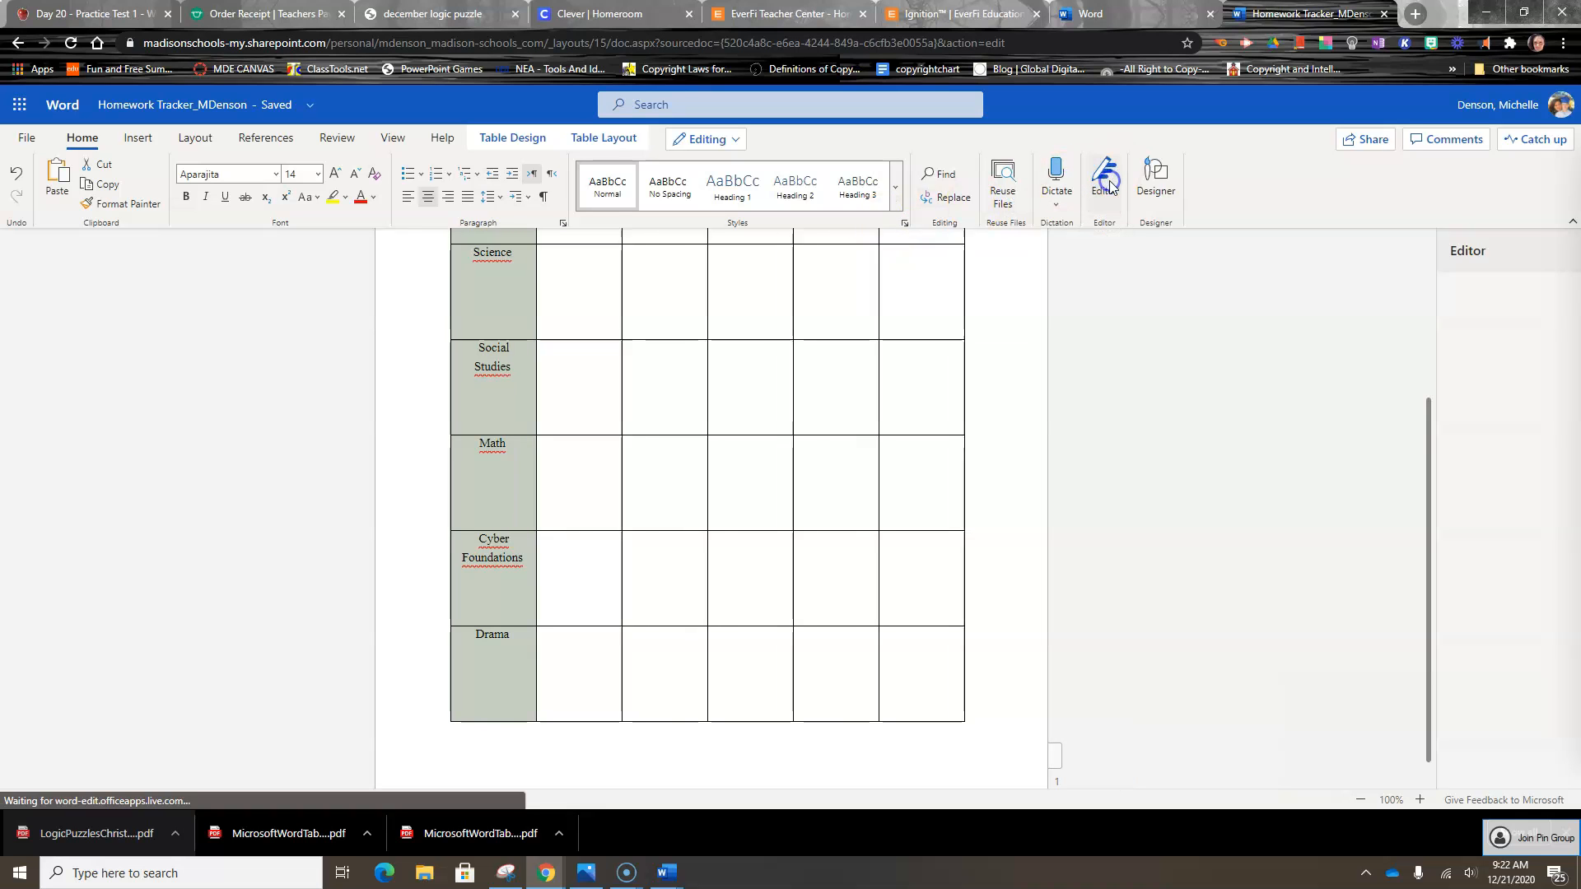
pyautogui.click(1538, 402)
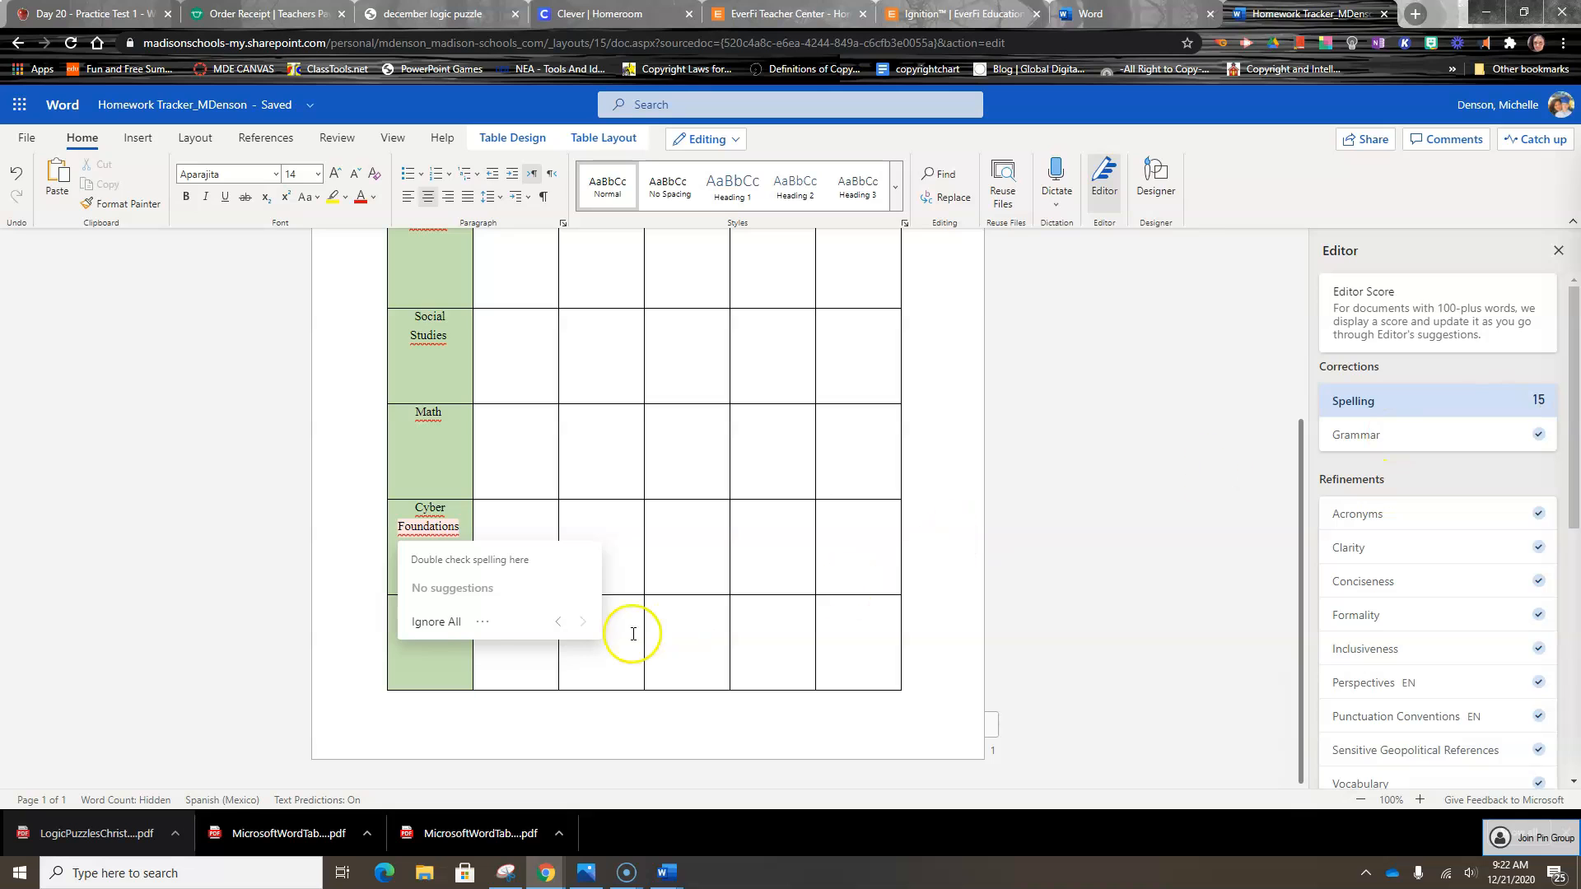
pyautogui.scroll(1, 522, 473)
pyautogui.scroll(-1, 522, 472)
pyautogui.scroll(1, 520, 481)
pyautogui.scroll(3, 520, 481)
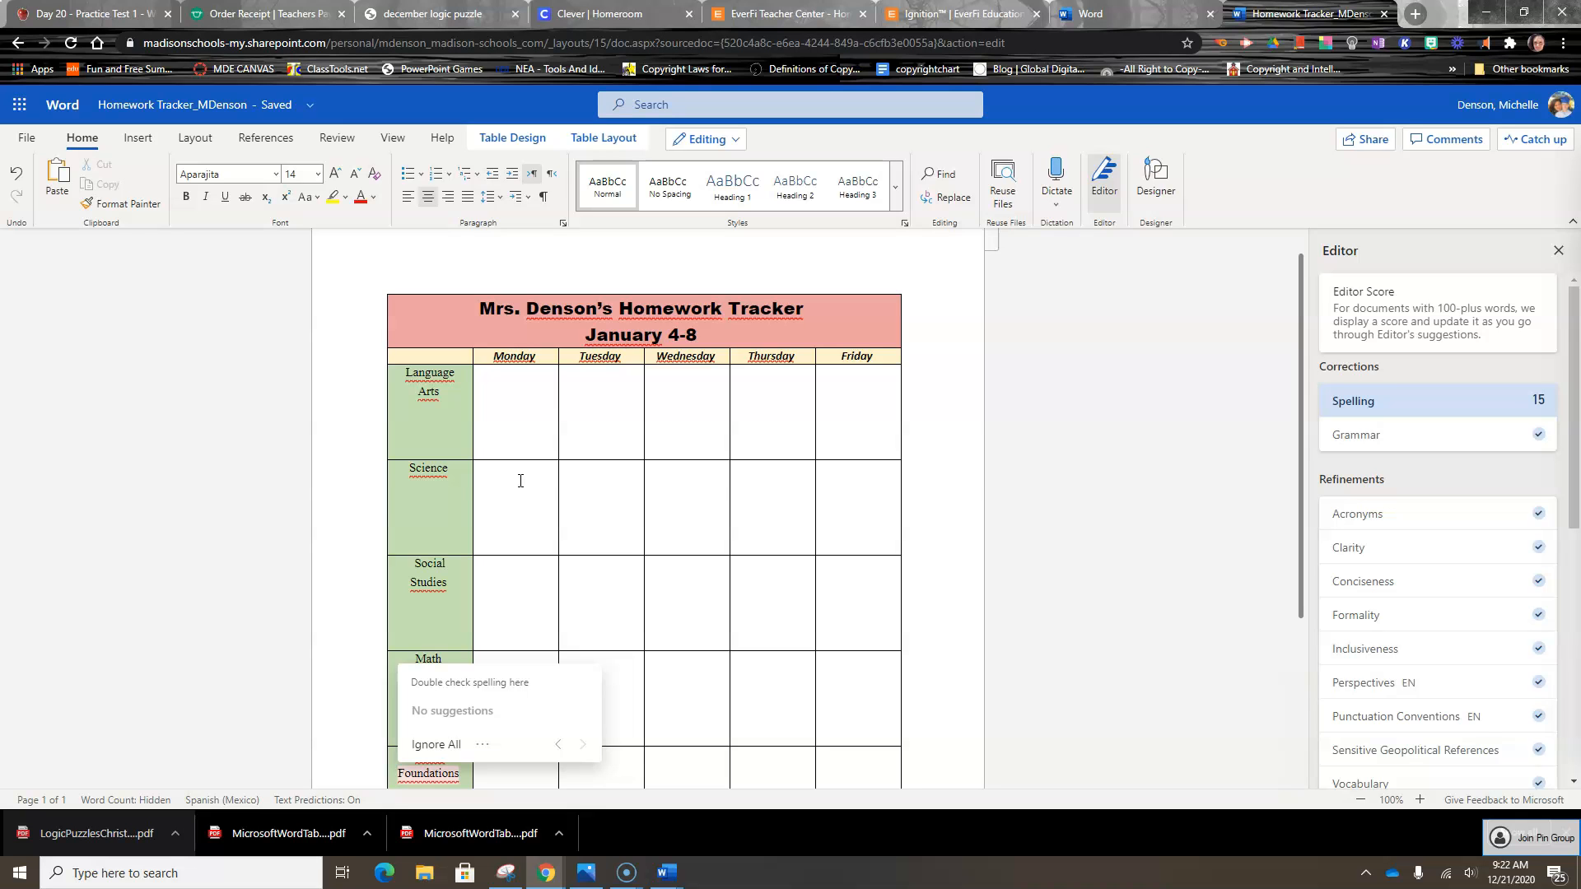
pyautogui.scroll(-3, 521, 481)
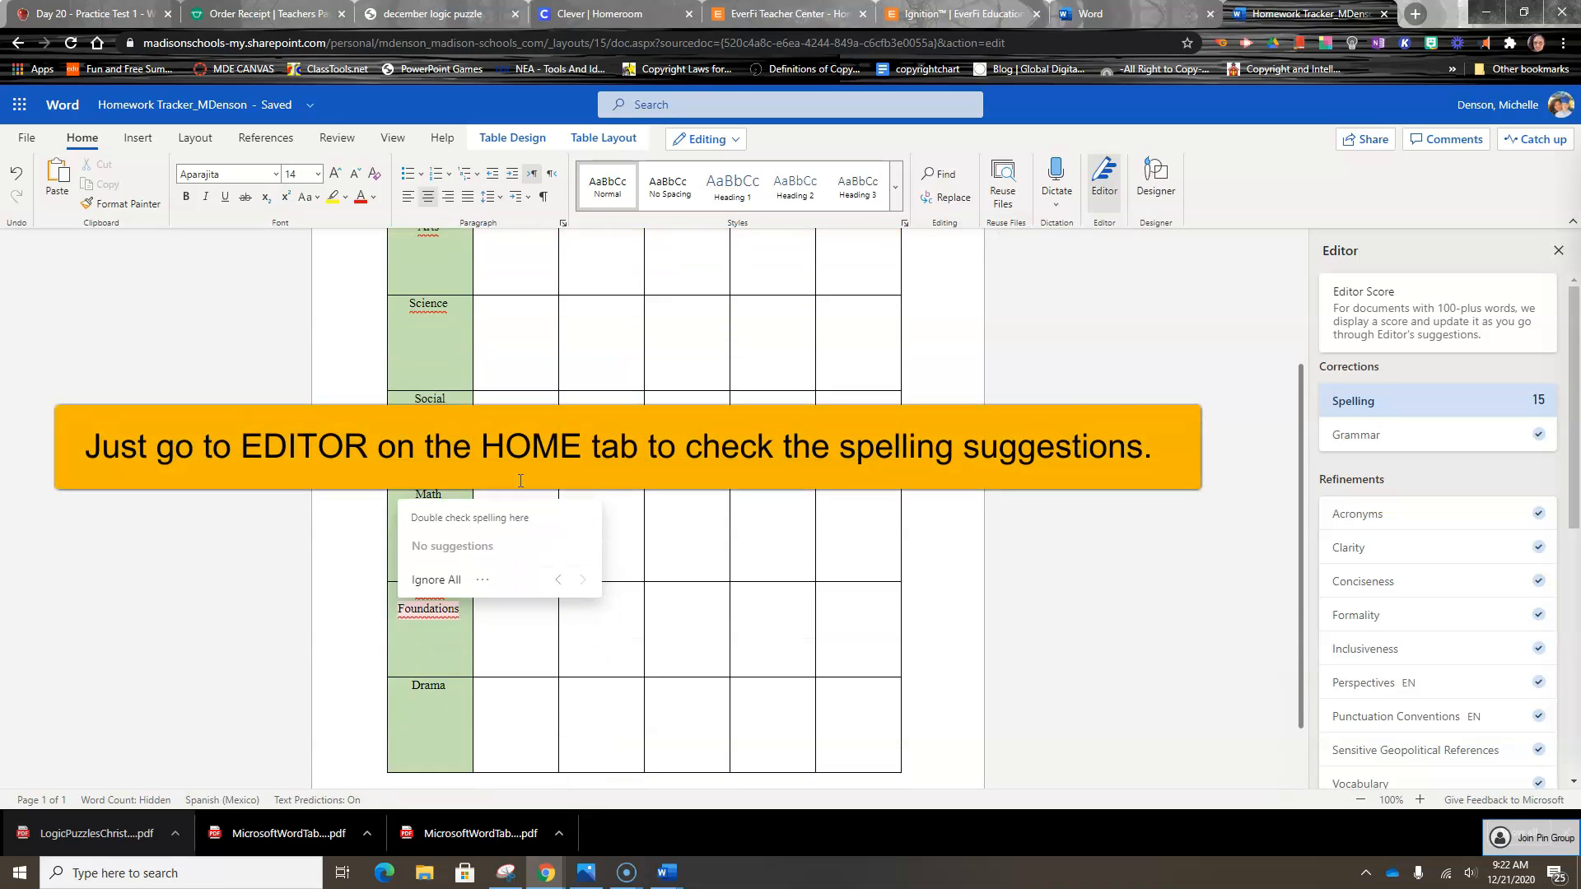
# - Ignore all spelling flags on the subject names in the first column, from Foundations up to Language
pyautogui.click(458, 506)
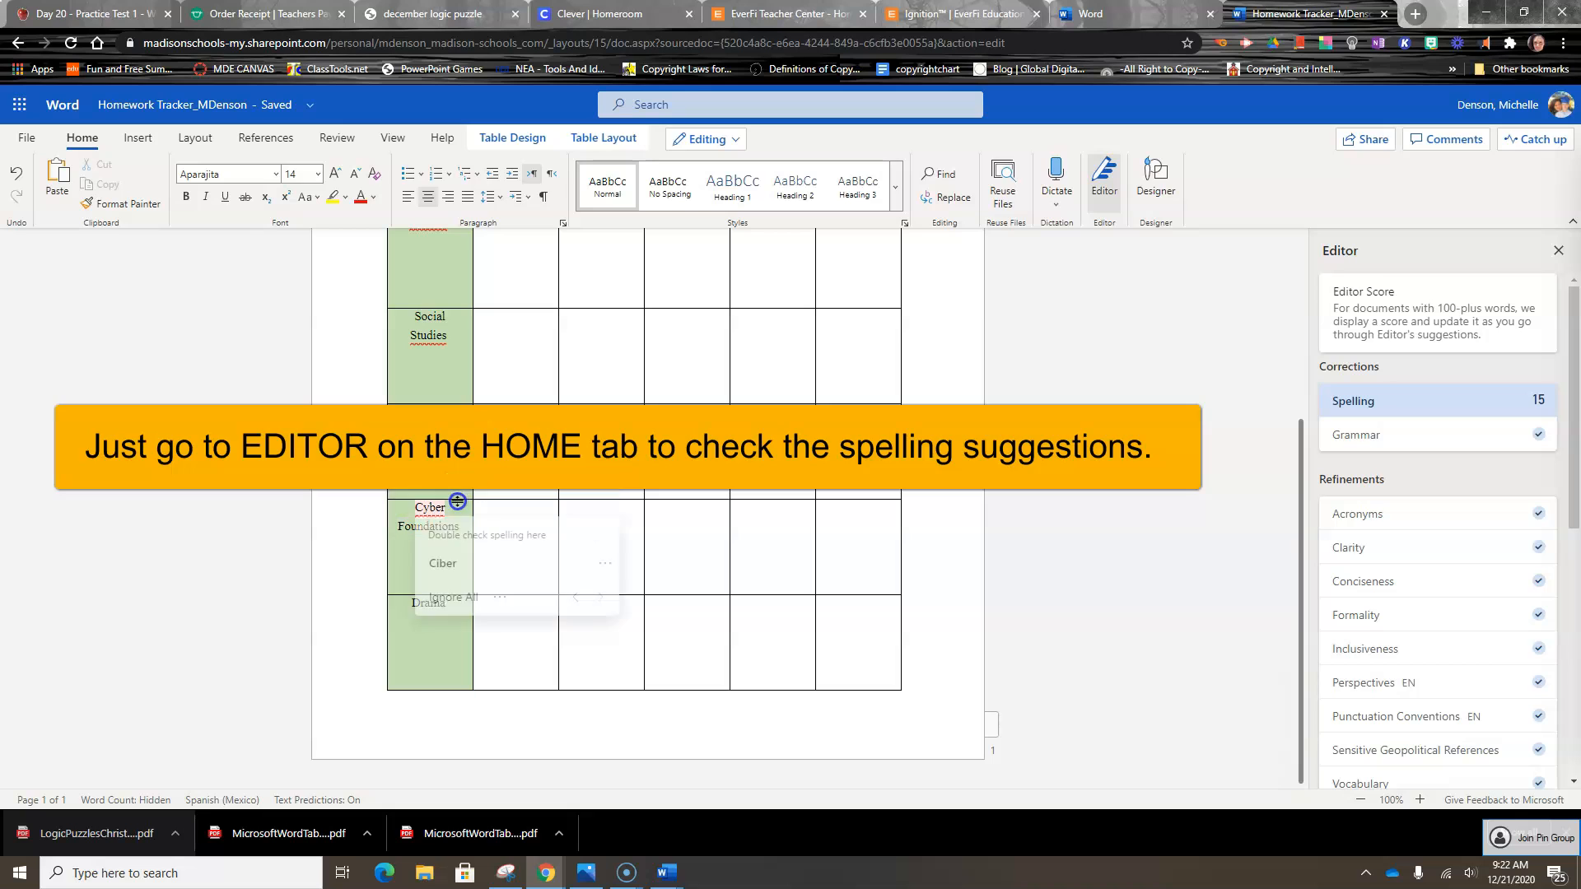
pyautogui.click(464, 607)
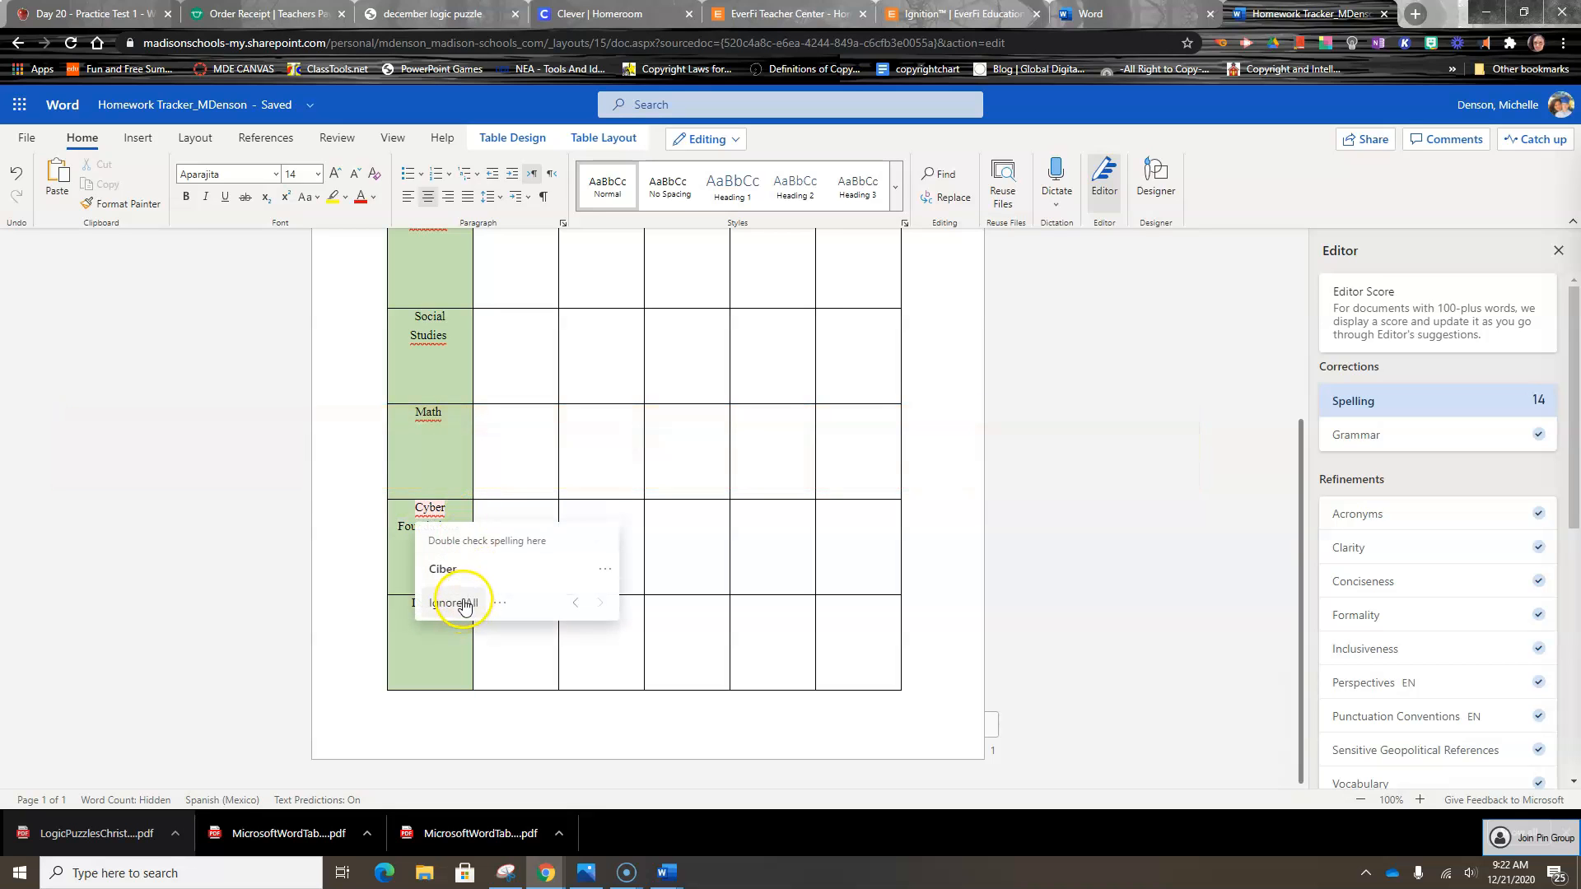
pyautogui.click(464, 576)
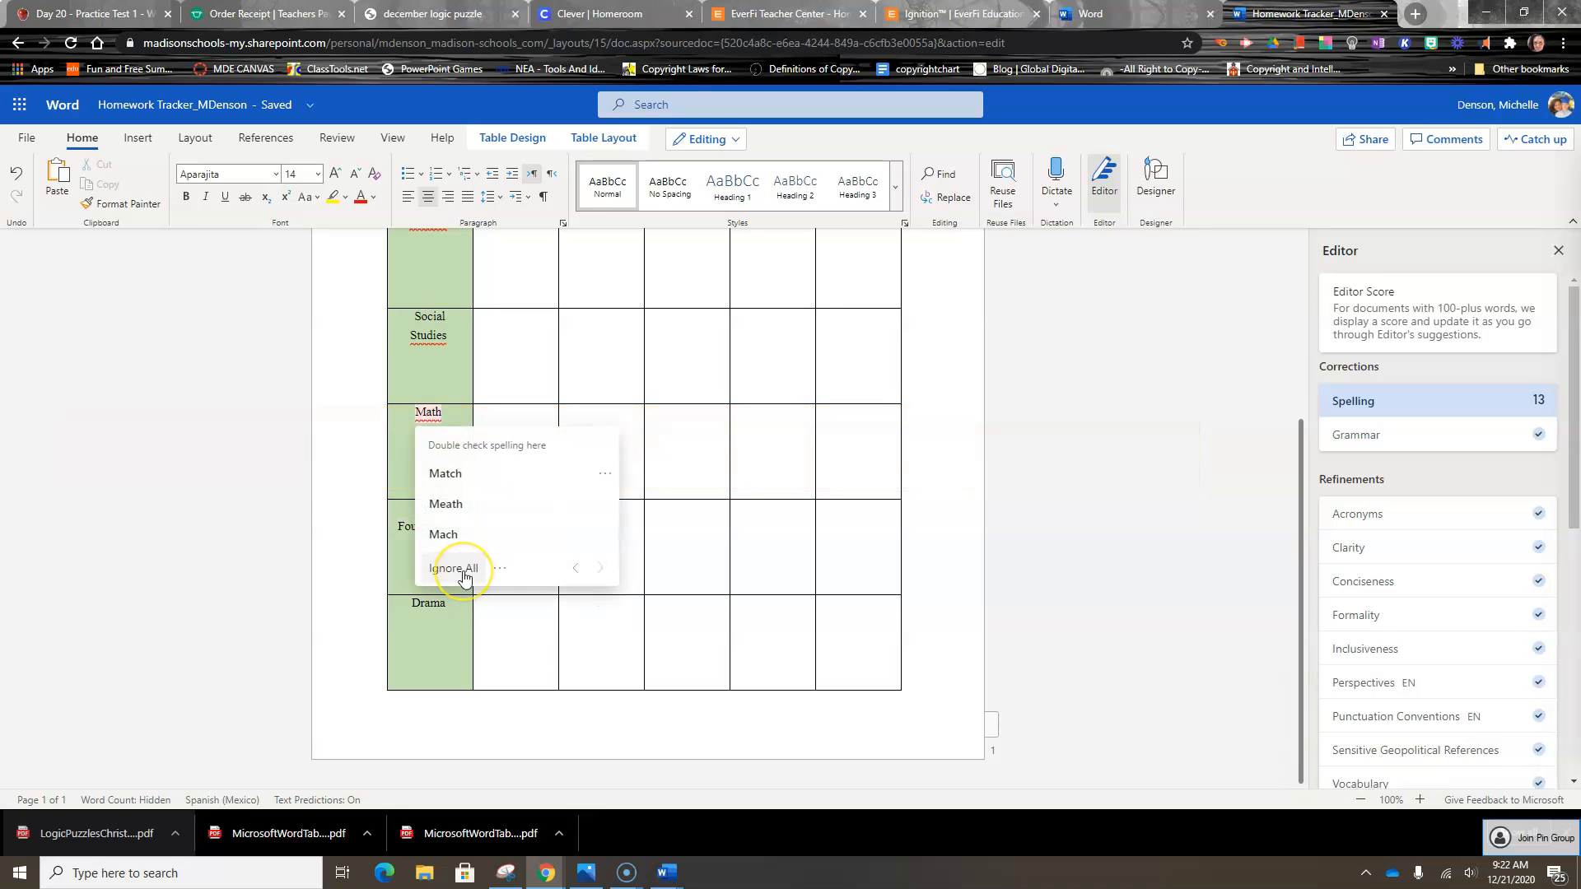
pyautogui.click(458, 561)
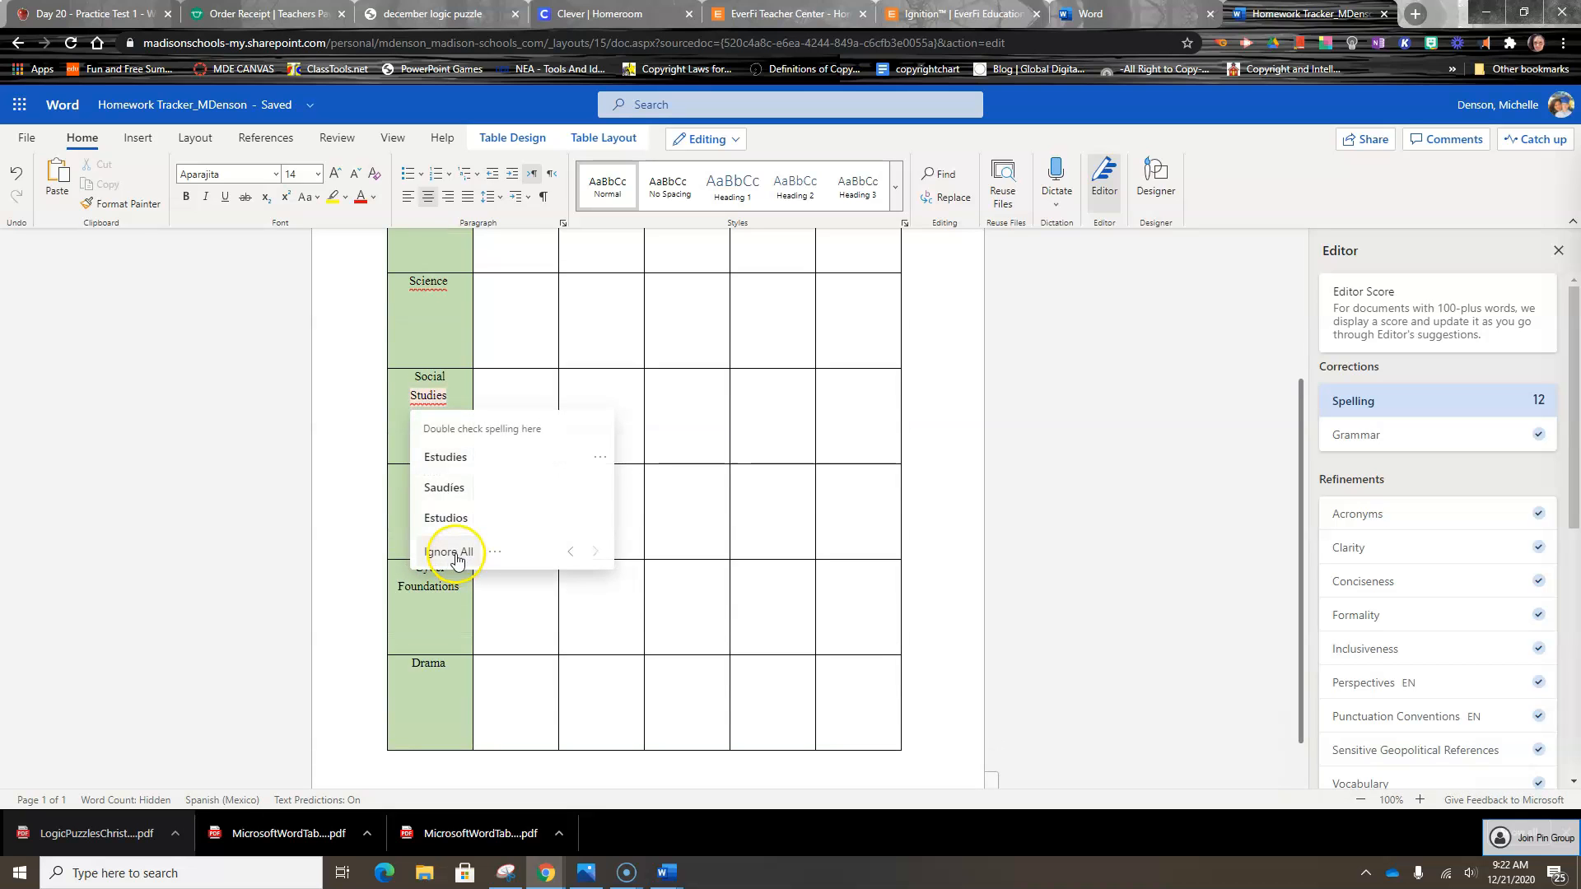
pyautogui.click(459, 552)
pyautogui.click(459, 550)
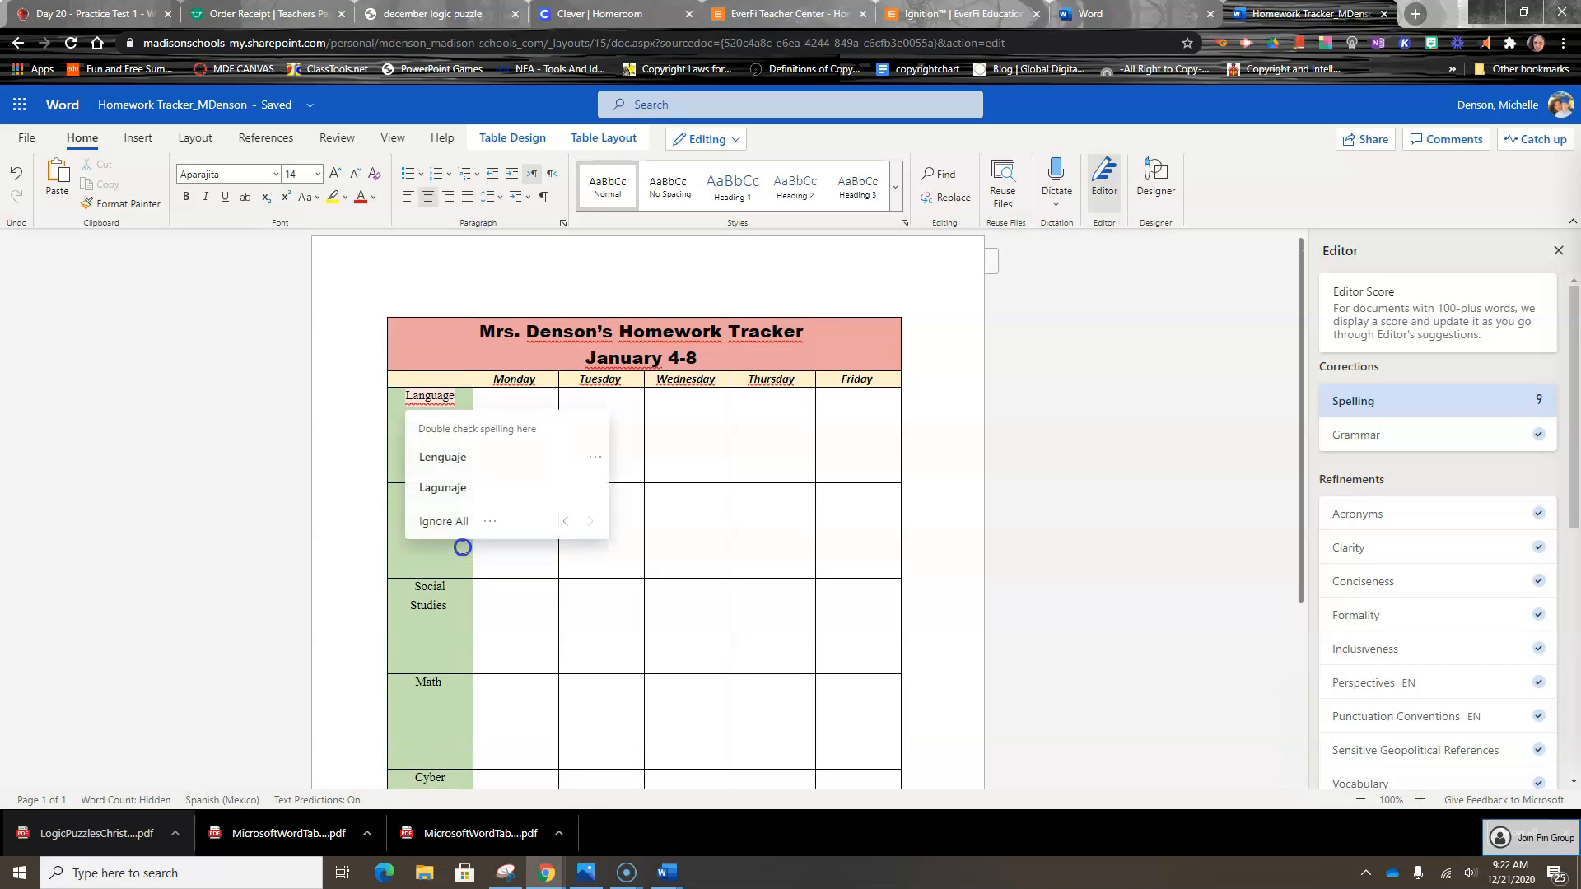
pyautogui.click(459, 522)
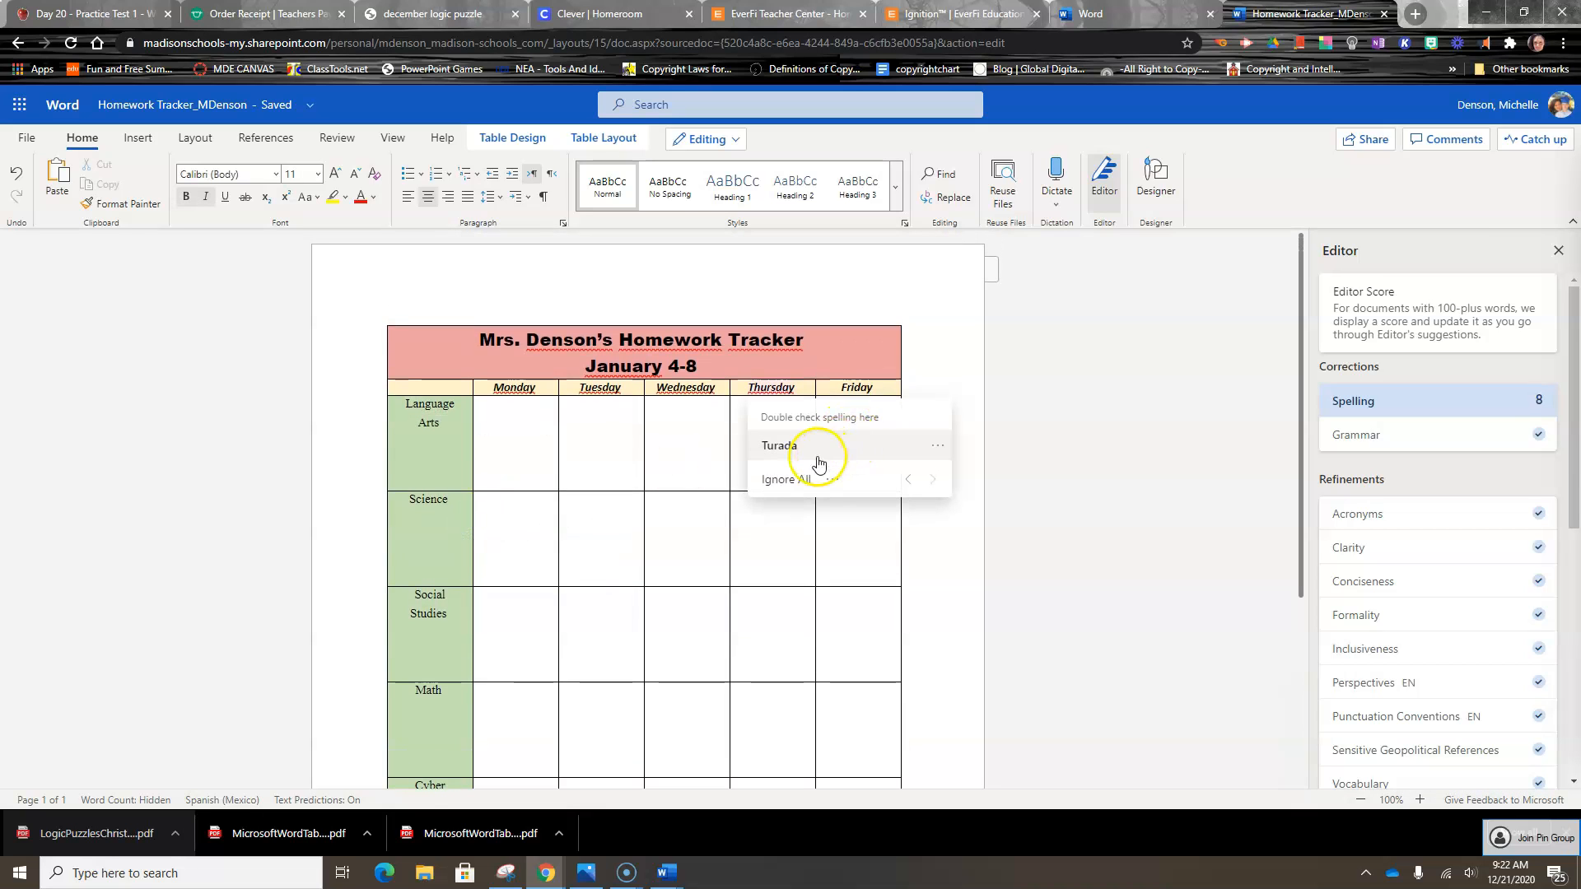
# - Ignore all spelling flags on the weekday headings, working from Thursday back to Monday
pyautogui.click(793, 481)
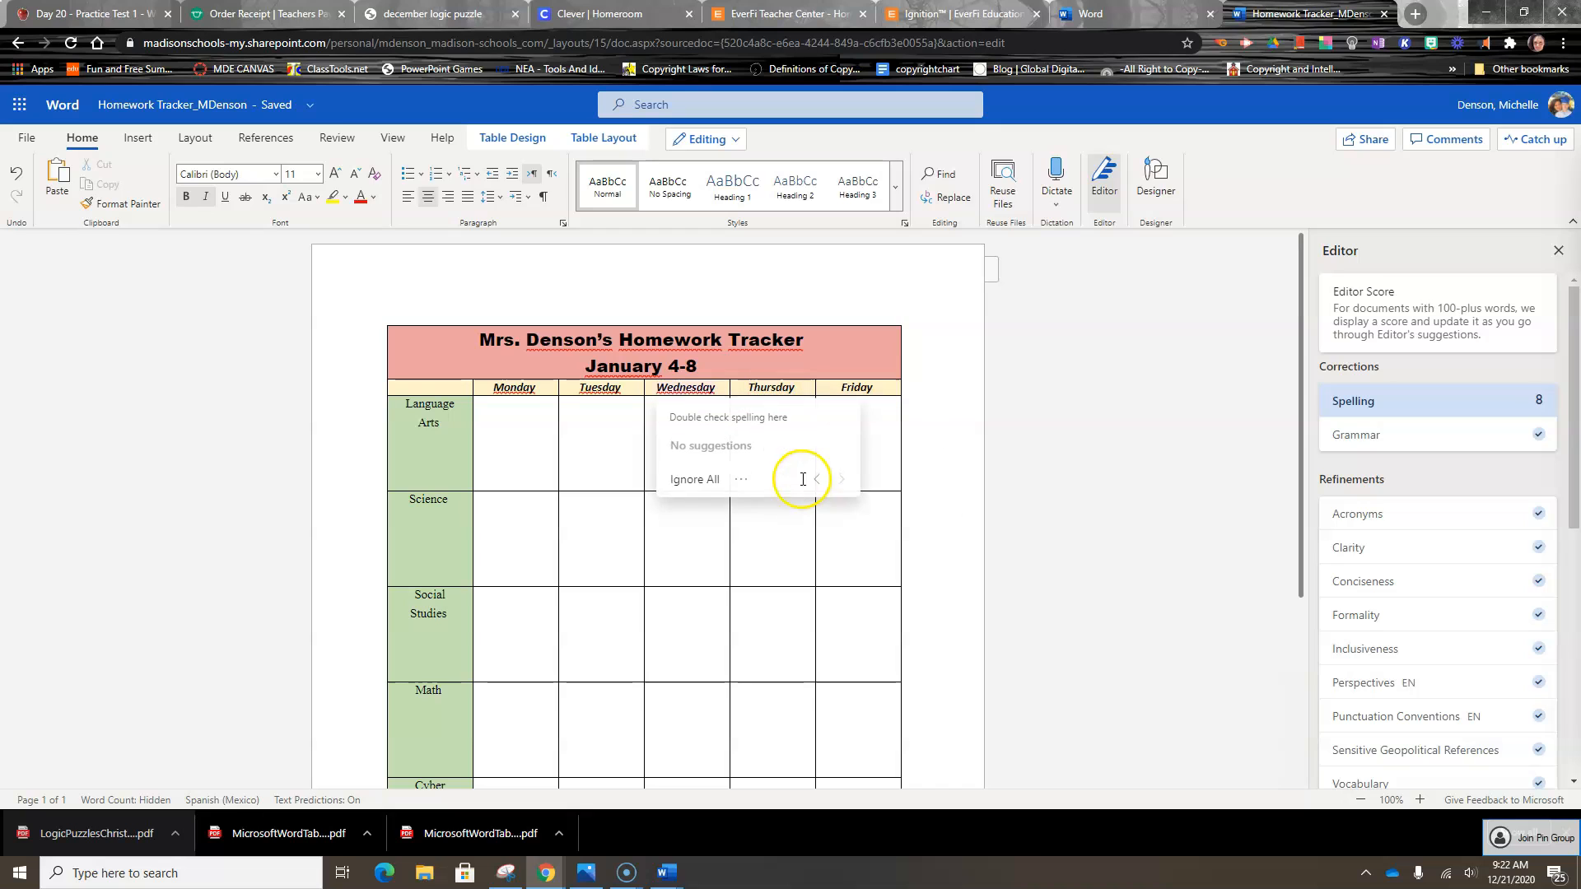
pyautogui.click(701, 478)
pyautogui.click(613, 541)
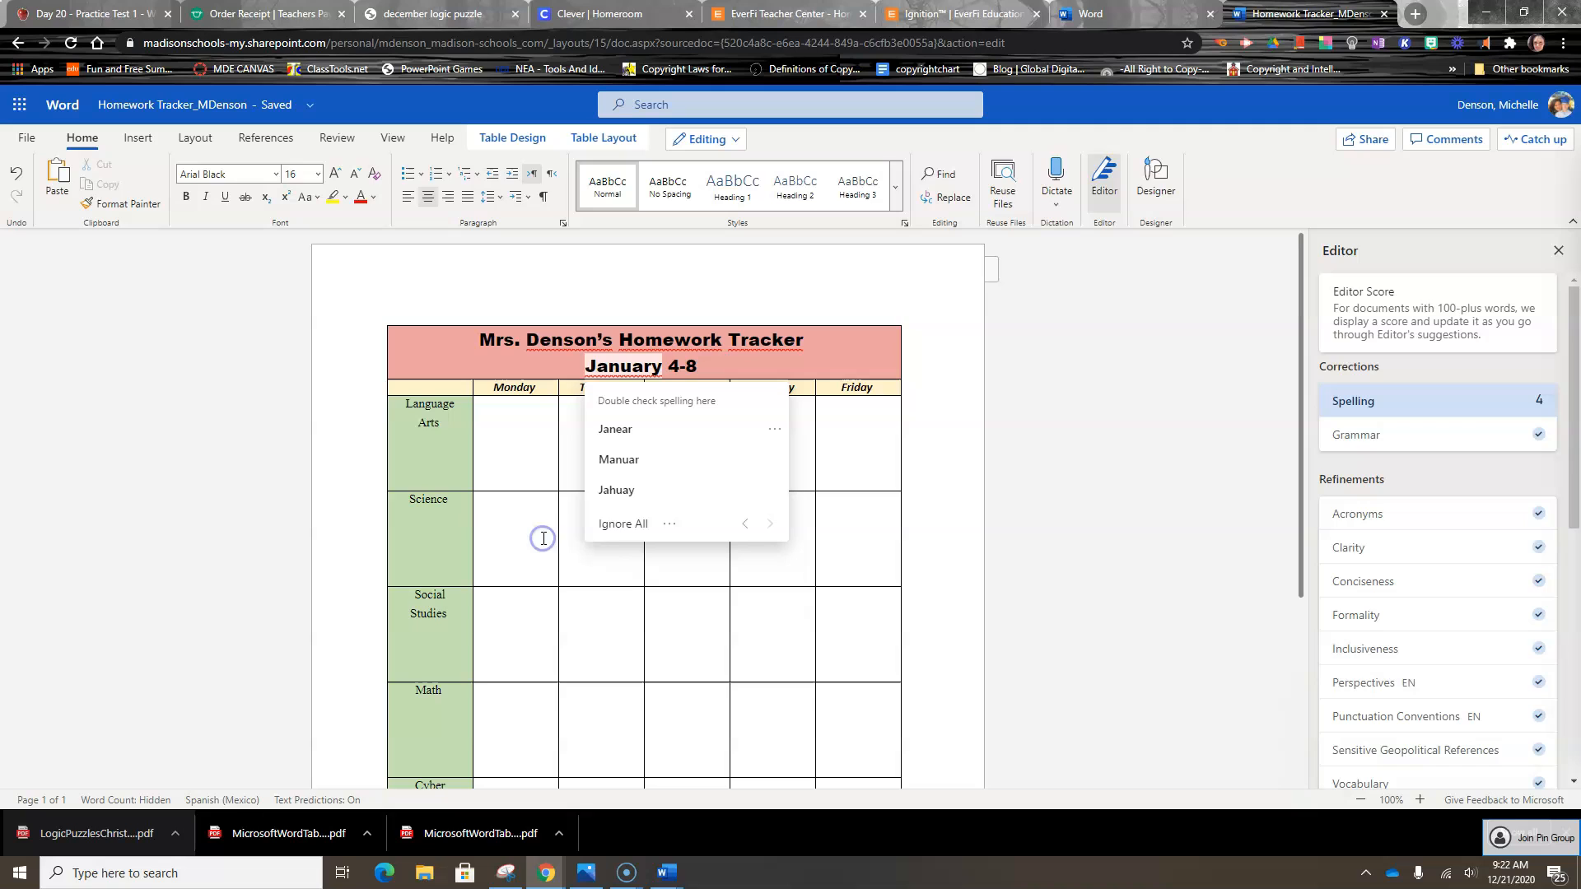
# - Ignore all spelling flags in the title row, including January, Tracker, Homework and the teacher's surname, and look over the table
pyautogui.click(610, 523)
pyautogui.click(755, 499)
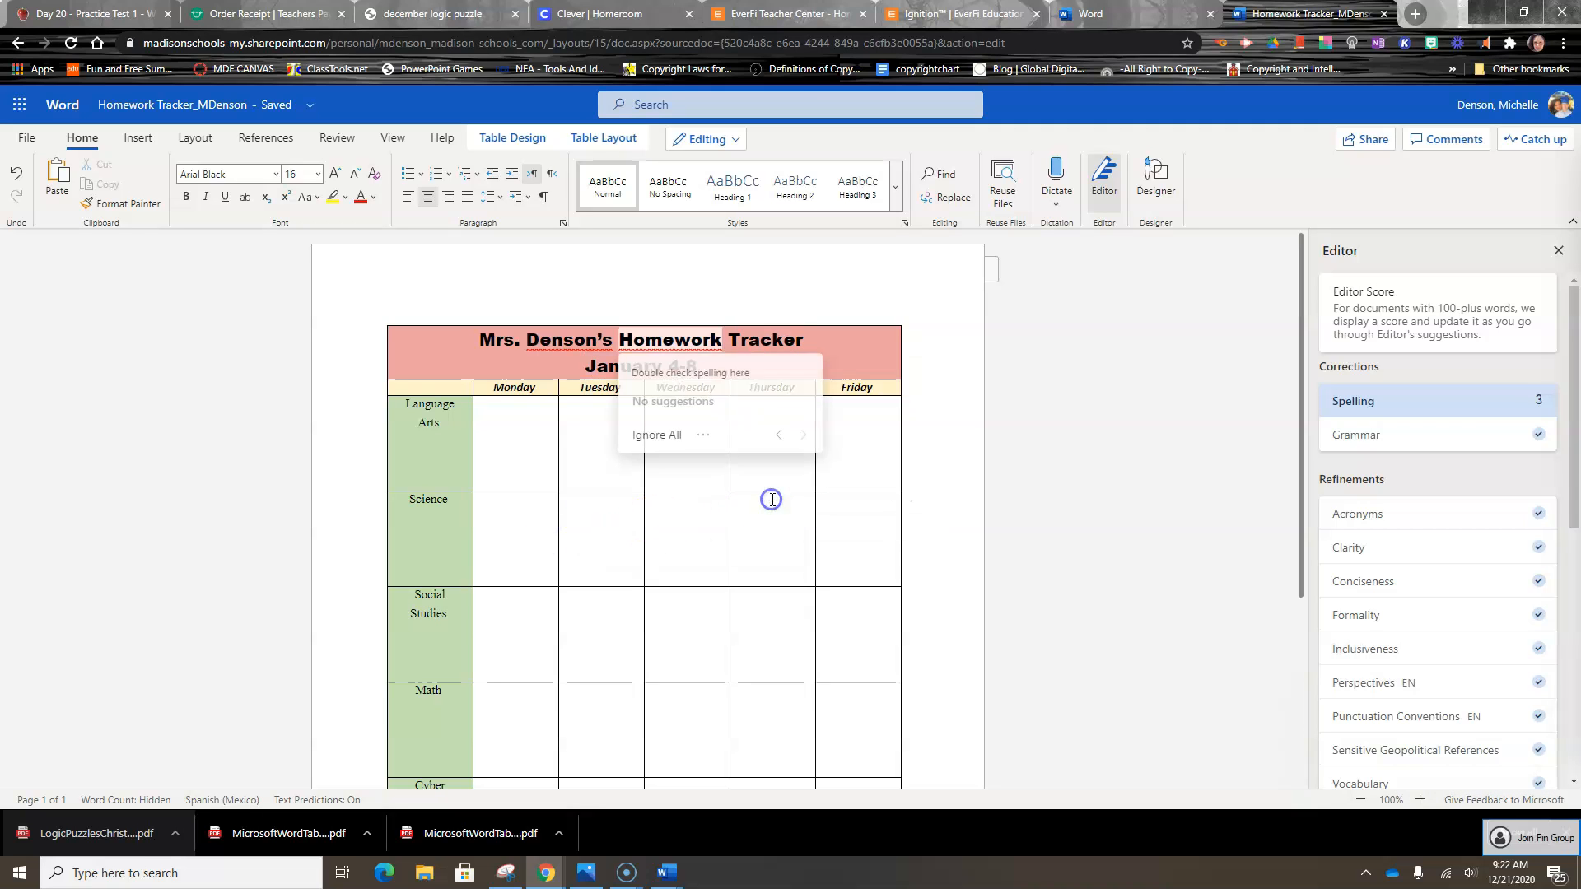
pyautogui.click(669, 437)
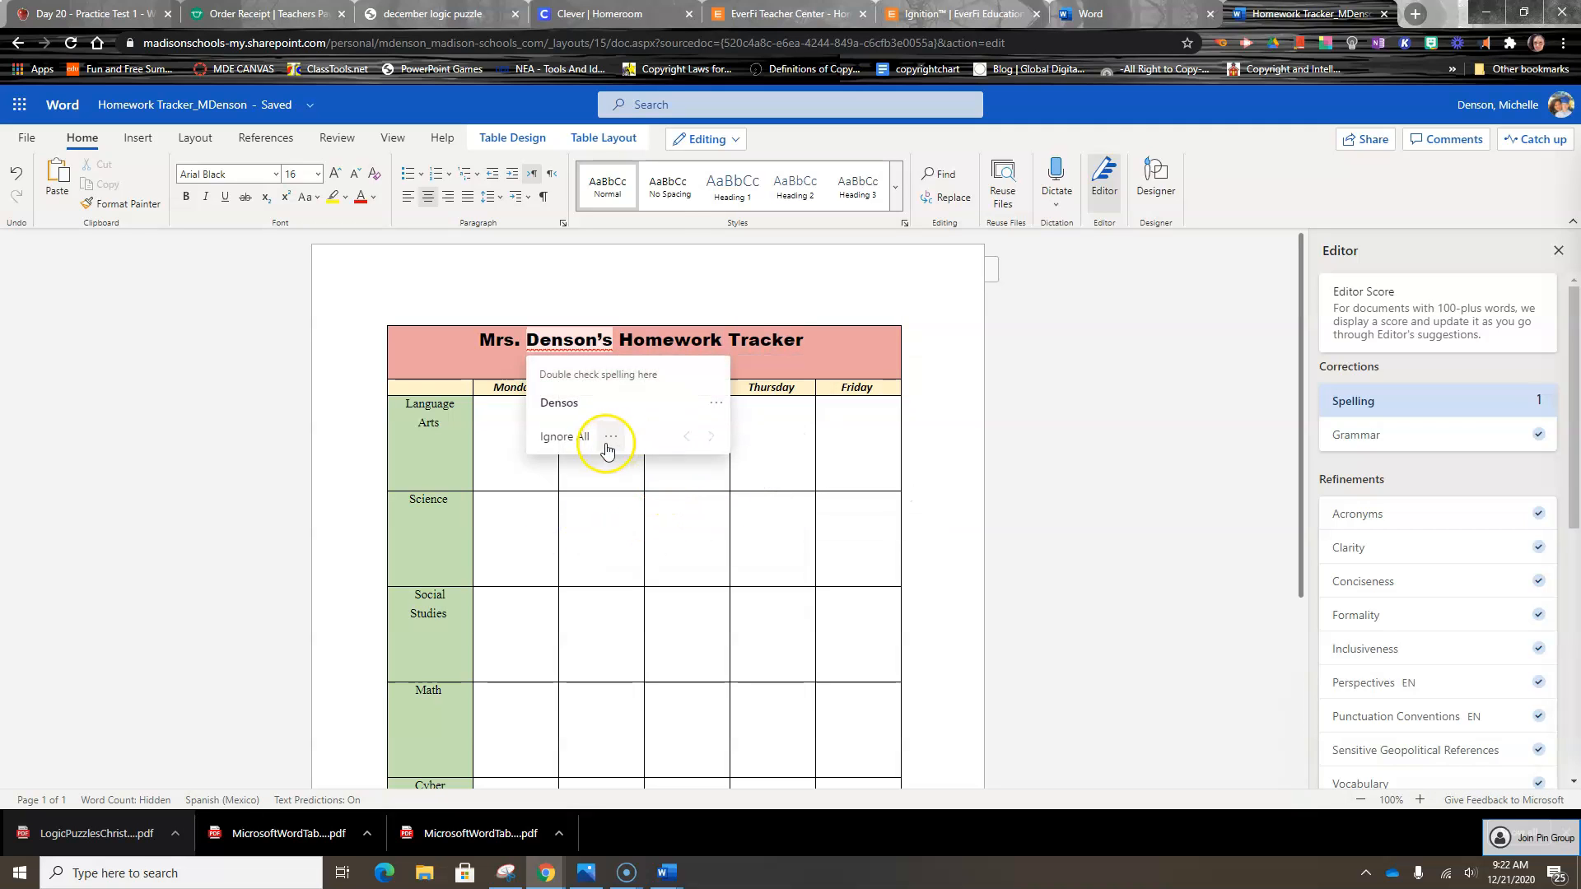
pyautogui.click(565, 437)
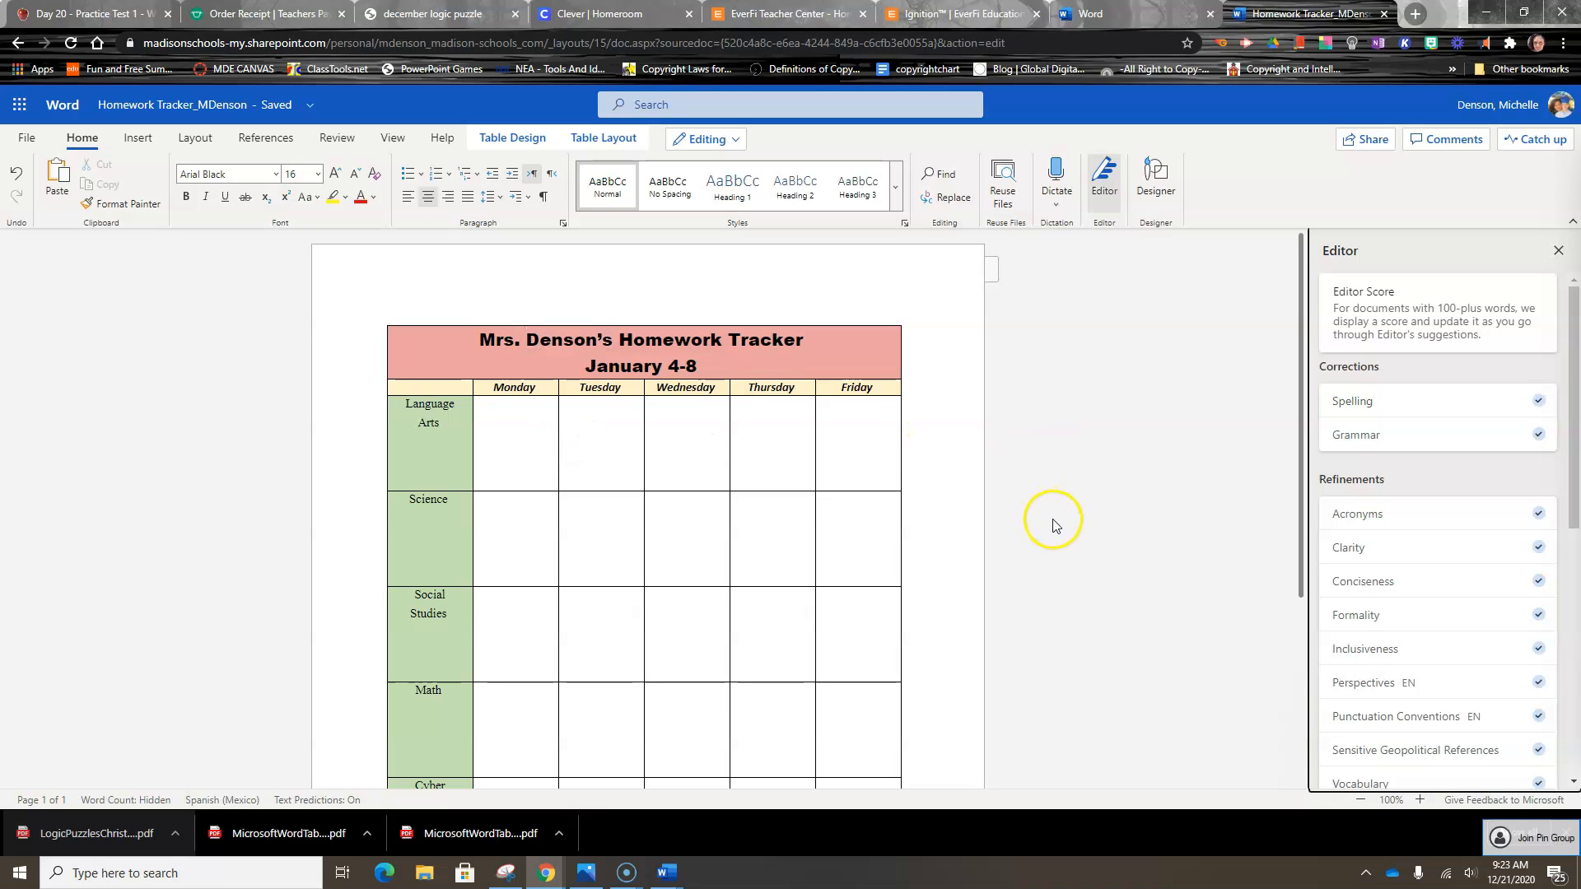
pyautogui.scroll(-3, 750, 499)
pyautogui.scroll(3, 754, 515)
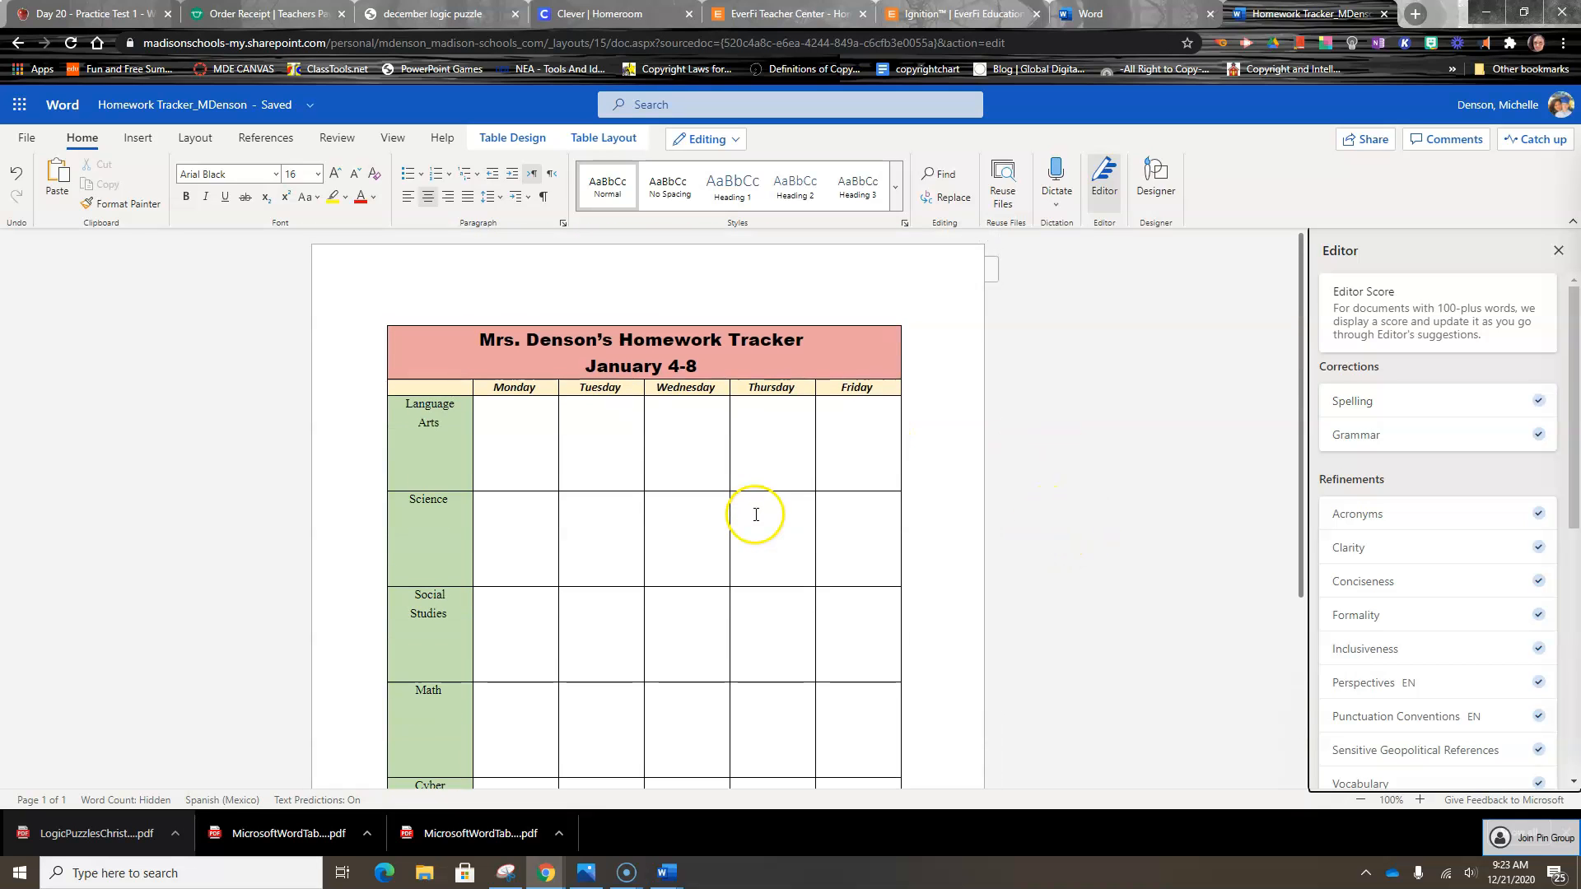